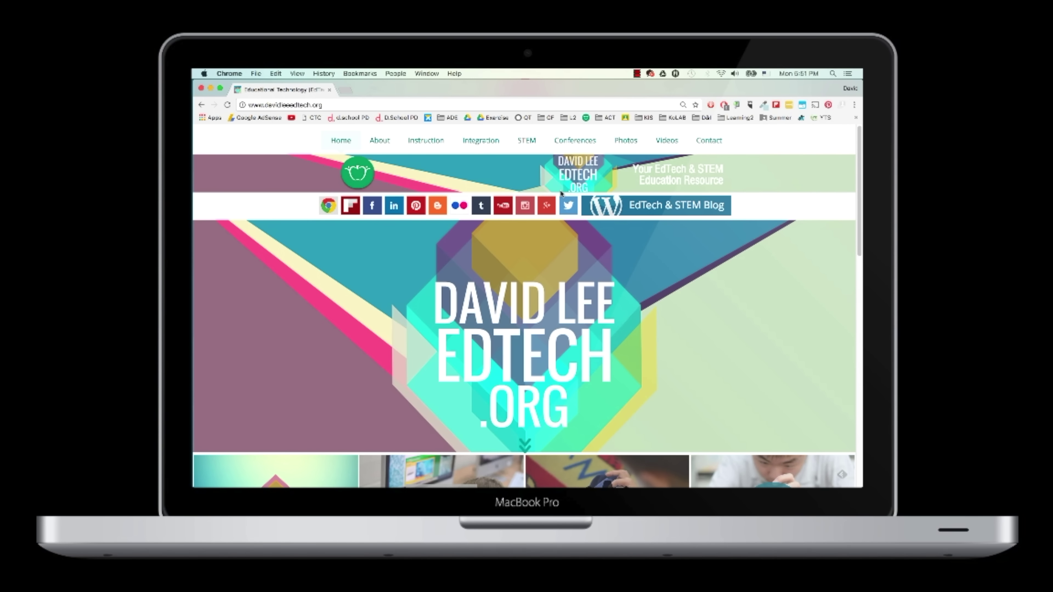
# Step: Focus the Chrome address bar so a web address can be entered
pyautogui.click(399, 104)
# Step: Load drive.google.com and browse the New menu without choosing anything
pyautogui.write('drive.google.com')
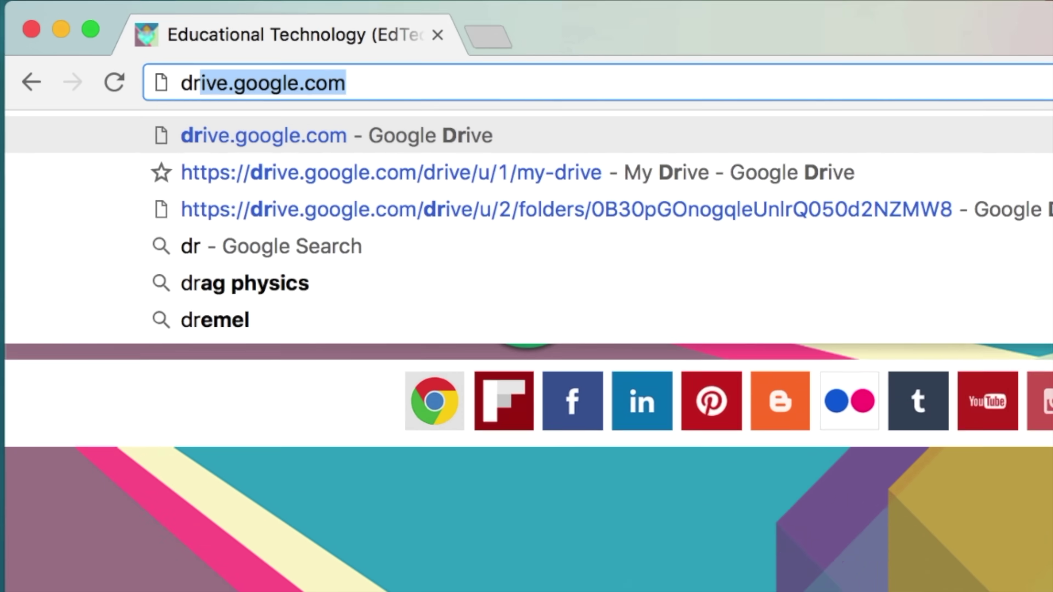
pyautogui.press('Return')
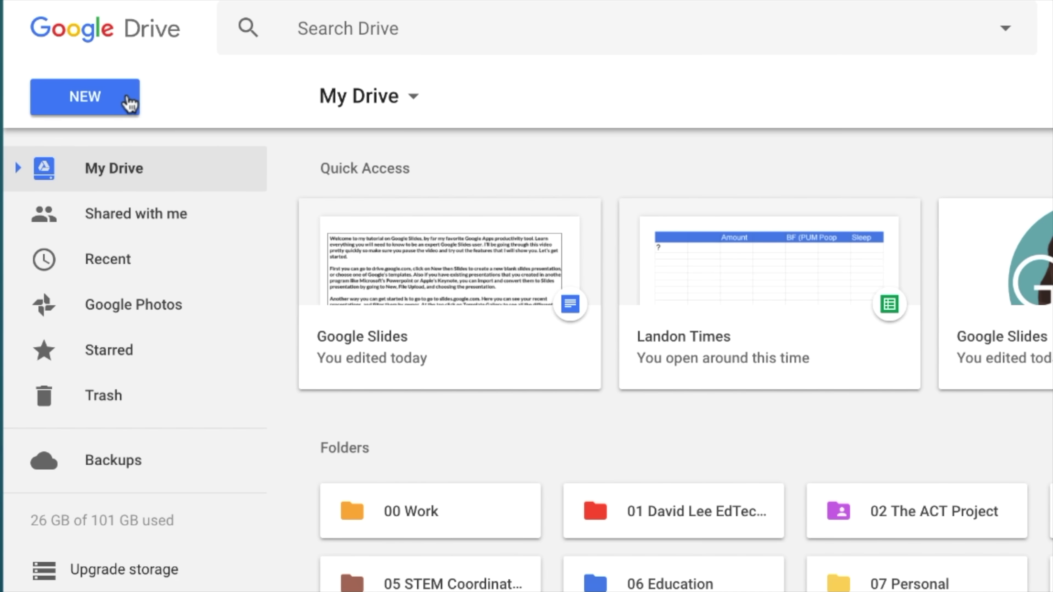
pyautogui.click(144, 162)
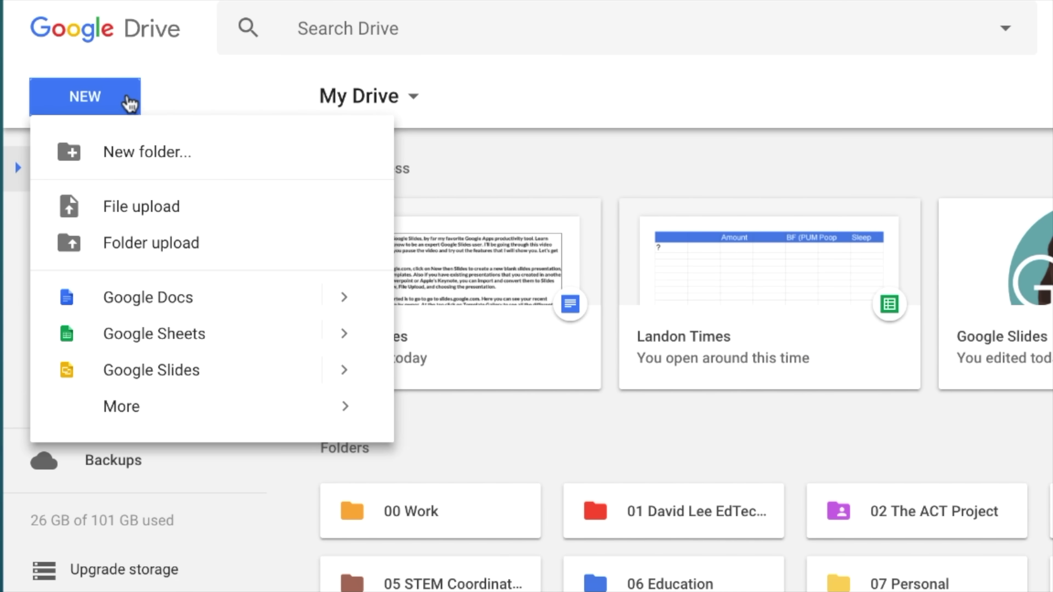
pyautogui.moveTo(347, 372)
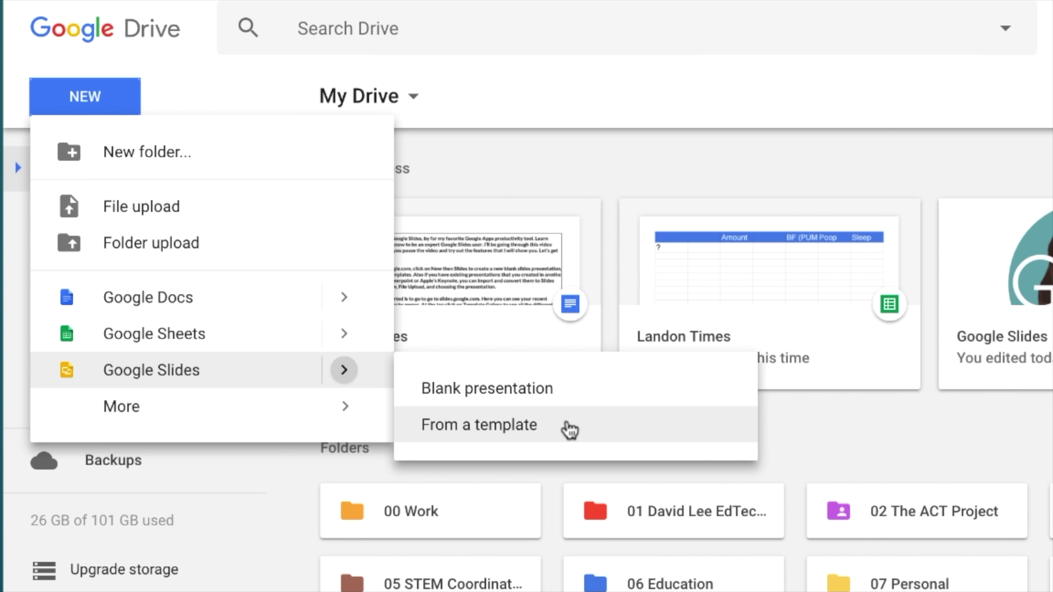
pyautogui.click(715, 181)
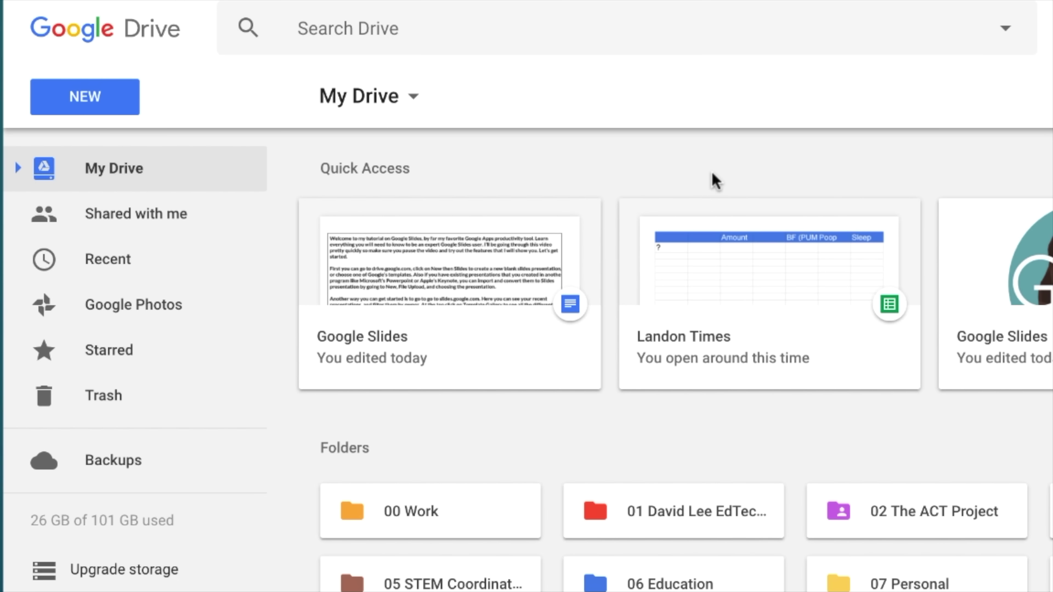
# Step: Upload Design+Thinking+Mindset+&+Process.ppt from the Desktop and open it in Slides
pyautogui.click(118, 95)
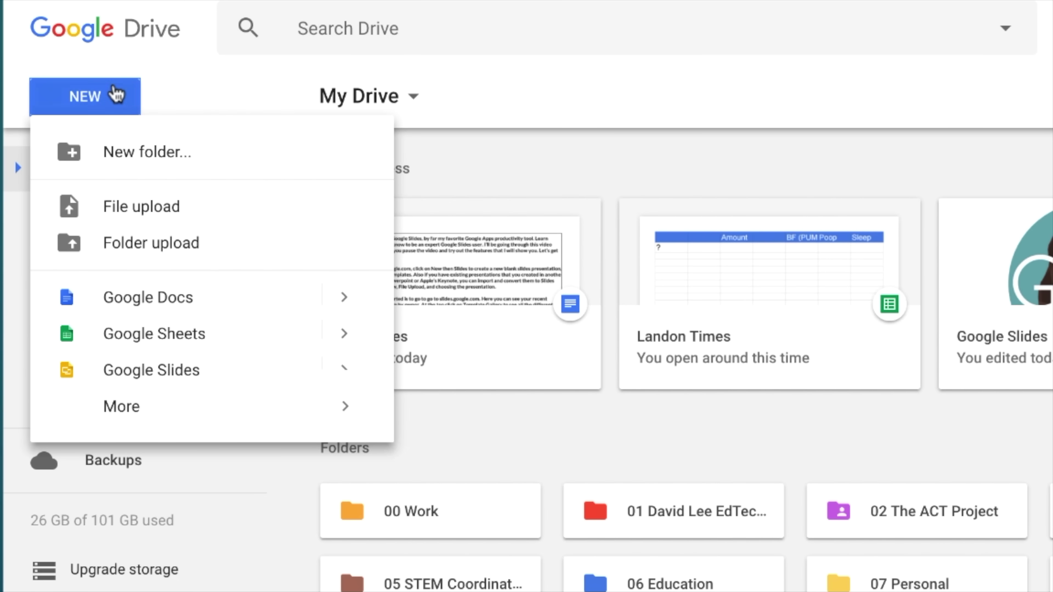
pyautogui.click(132, 207)
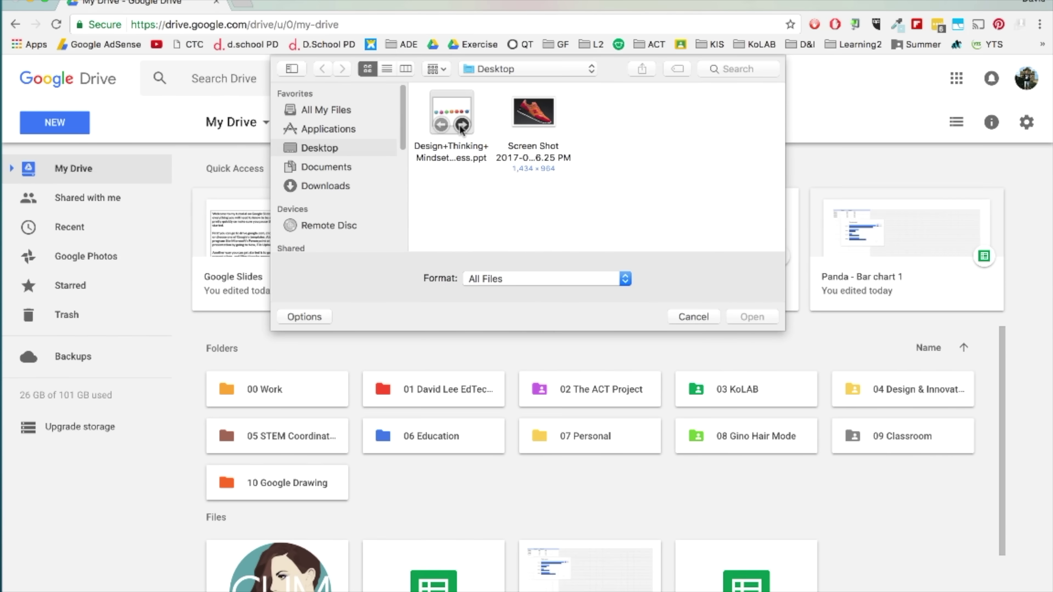
pyautogui.click(546, 104)
pyautogui.click(752, 317)
pyautogui.scroll(-3, 763, 318)
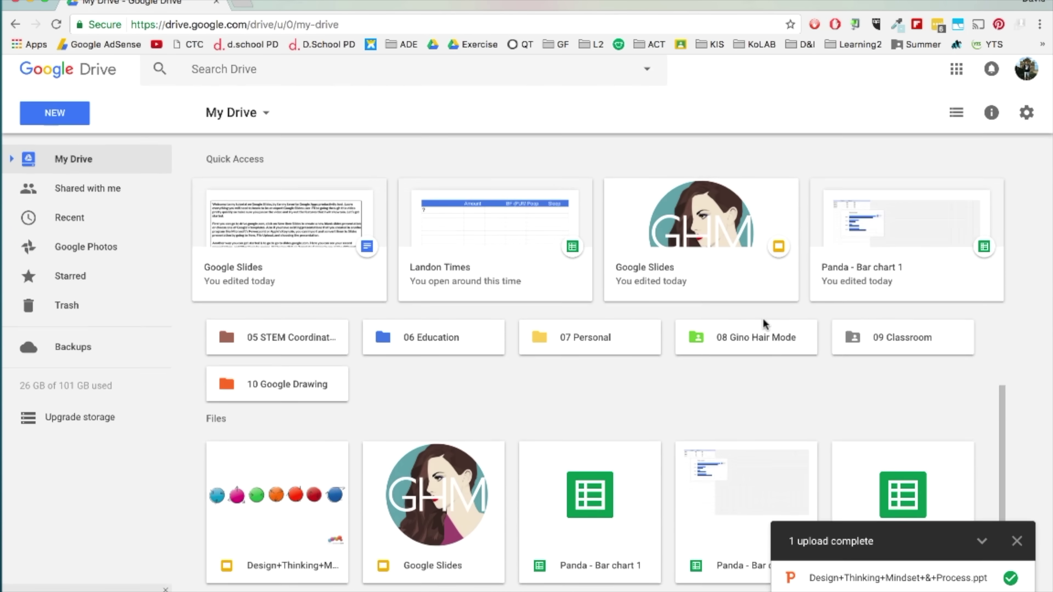
pyautogui.doubleClick(316, 485)
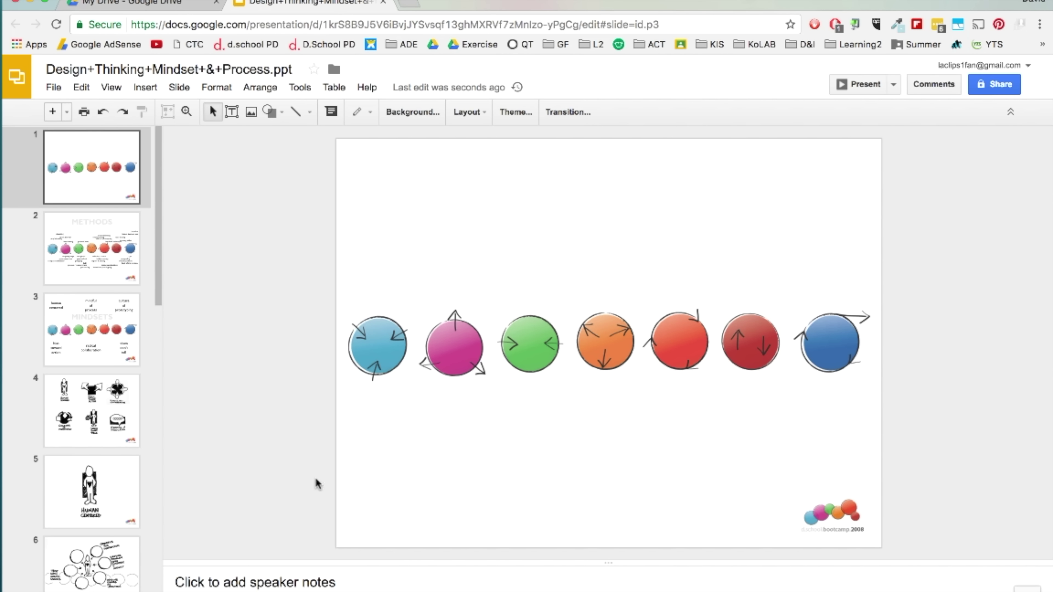
# Step: Close the uploaded deck and go to slides.google.com
pyautogui.click(383, 2)
pyautogui.click(653, 79)
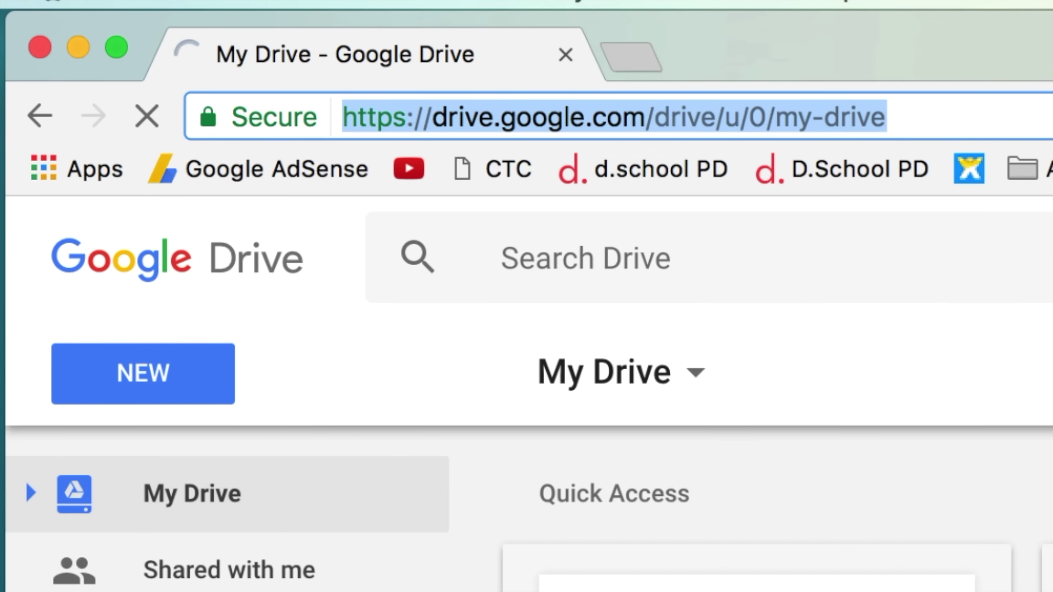
pyautogui.write('slides.google.com')
pyautogui.press('Return')
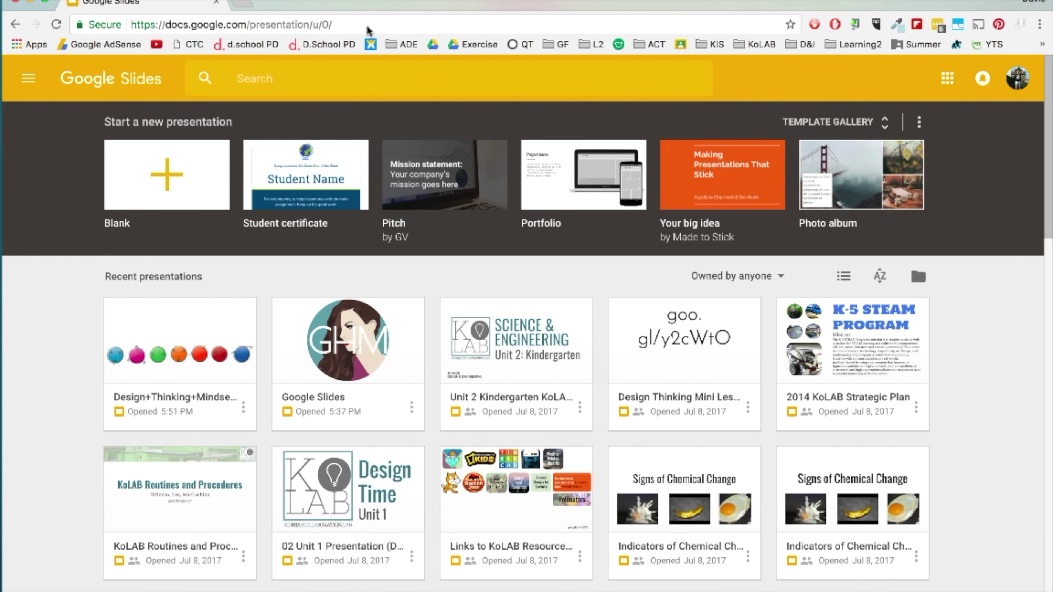
# Step: Check the ownership filter, then bring up the full template gallery
pyautogui.click(780, 276)
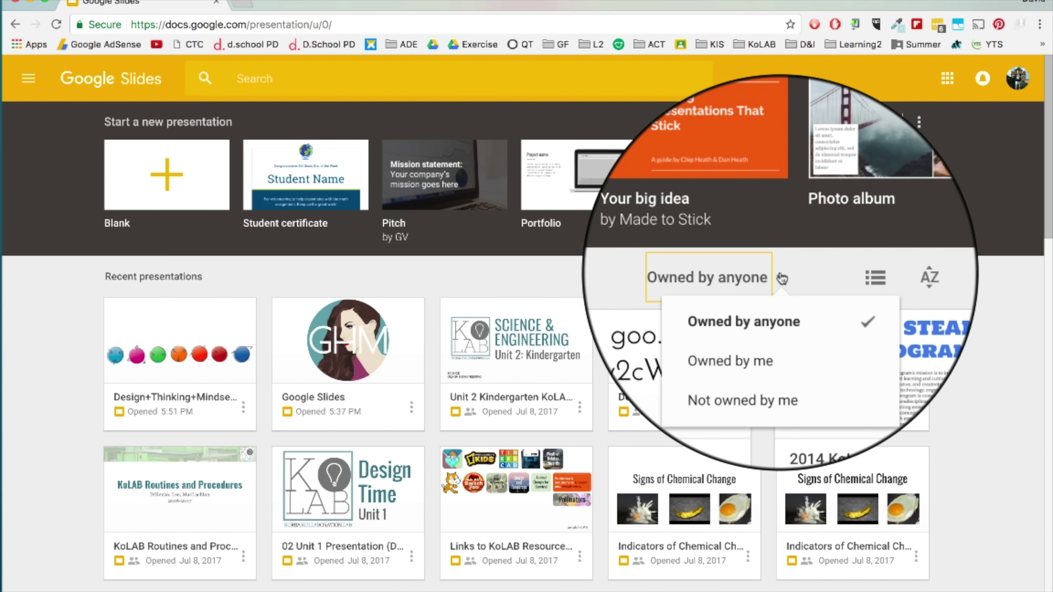
pyautogui.click(781, 277)
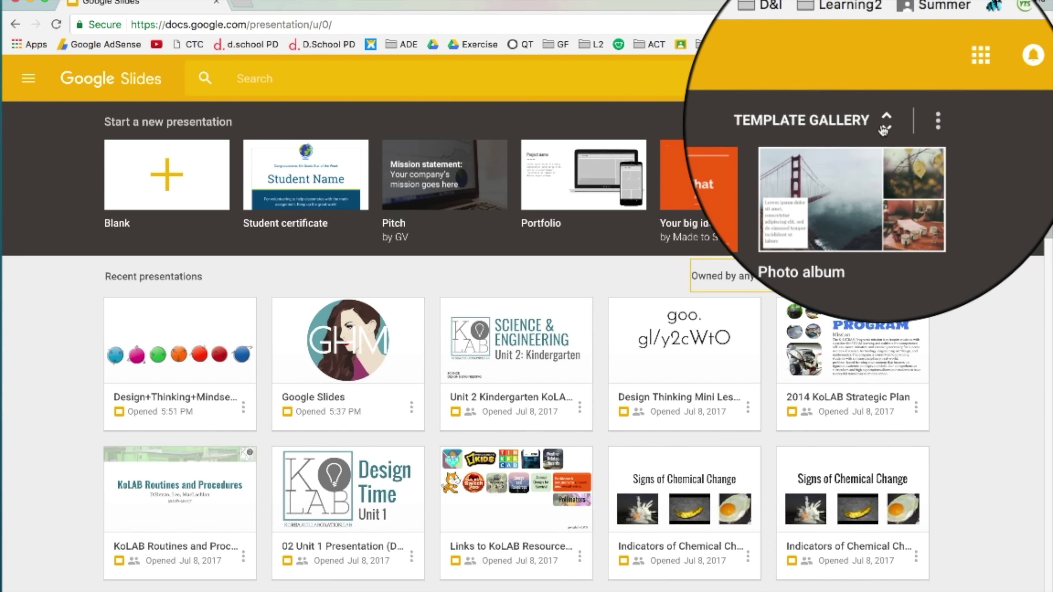
pyautogui.click(885, 125)
pyautogui.scroll(-15, 858, 276)
pyautogui.scroll(15, 860, 279)
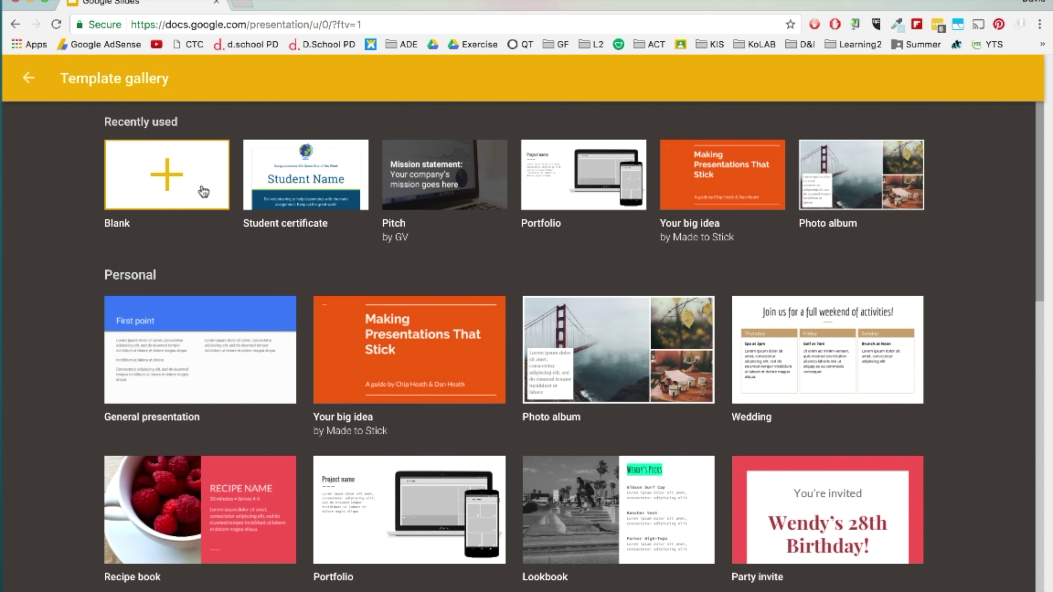
# Step: Start a blank presentation, cancel the theme import, and name it 'Google Slides Tutorial'
pyautogui.click(204, 192)
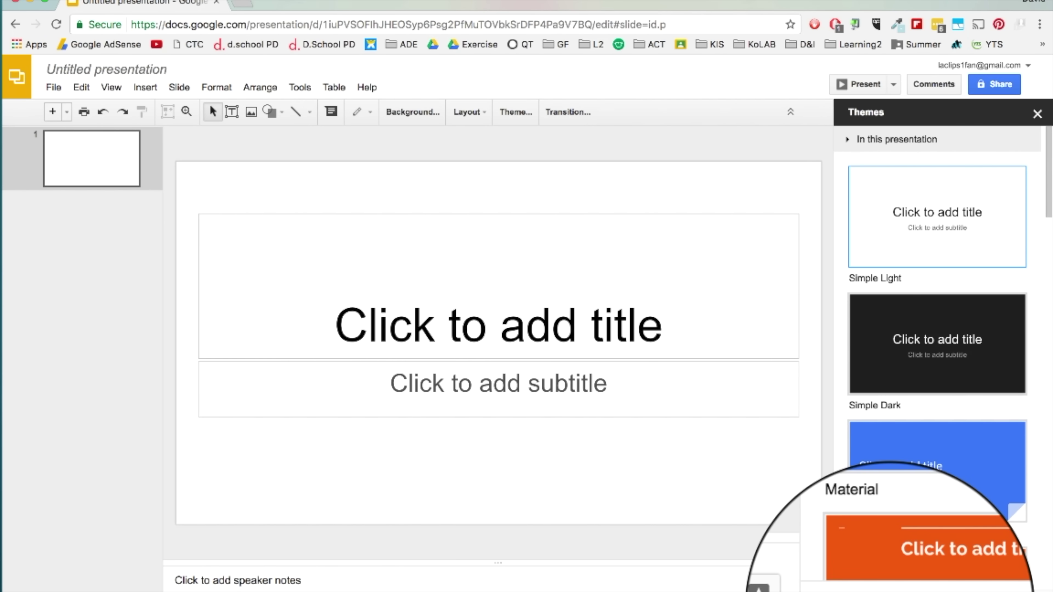
pyautogui.click(870, 581)
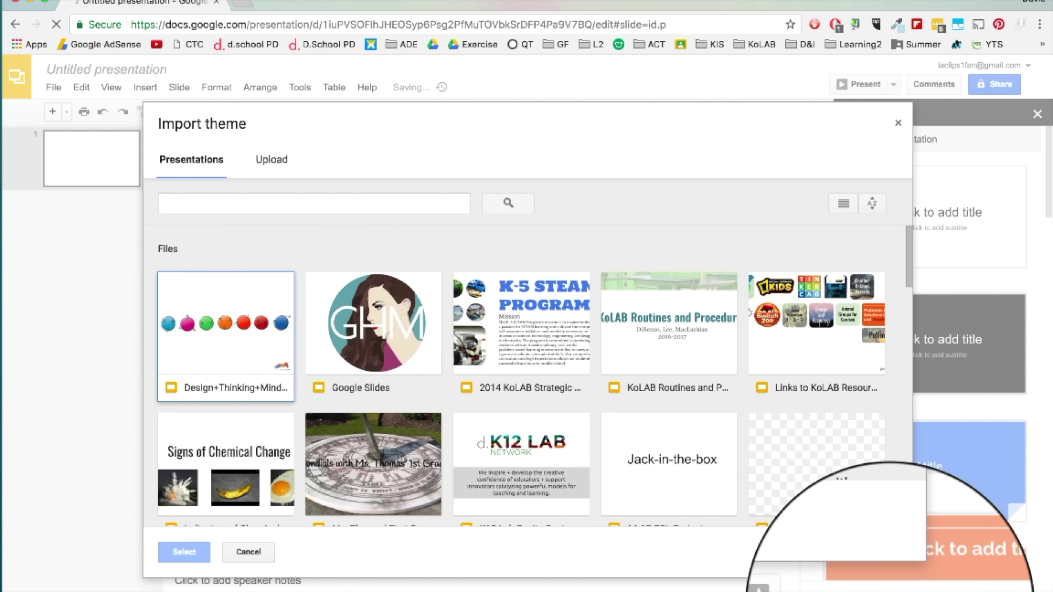
pyautogui.click(585, 342)
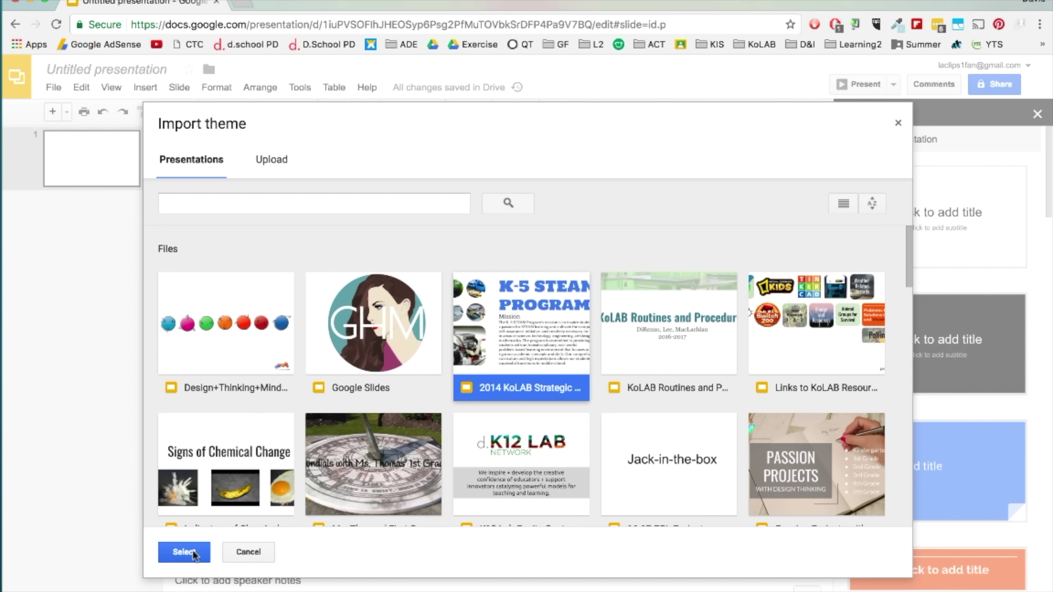
pyautogui.click(235, 552)
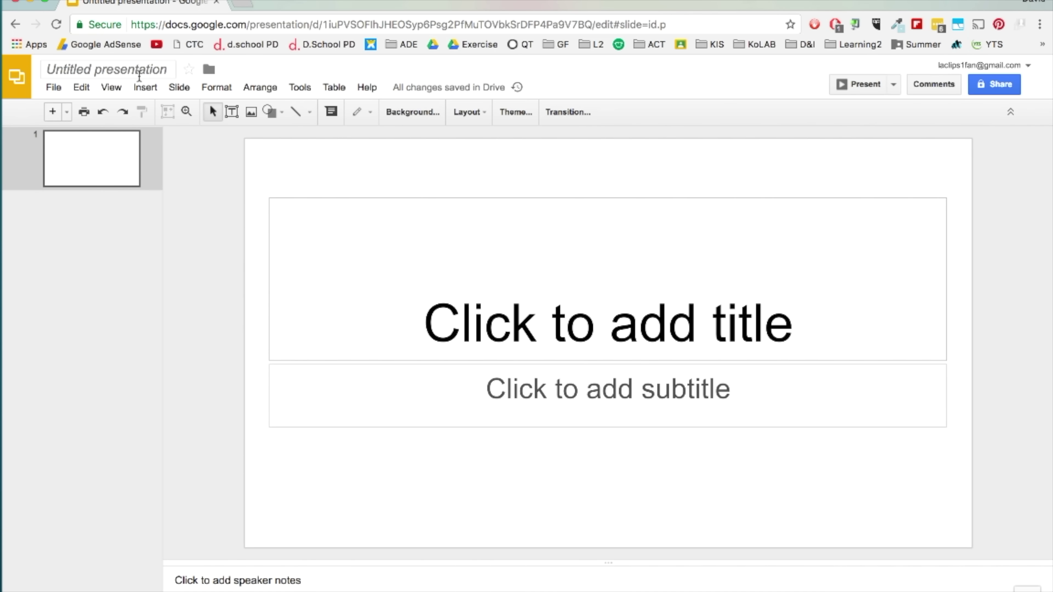
pyautogui.click(139, 77)
pyautogui.write('Google Slid')
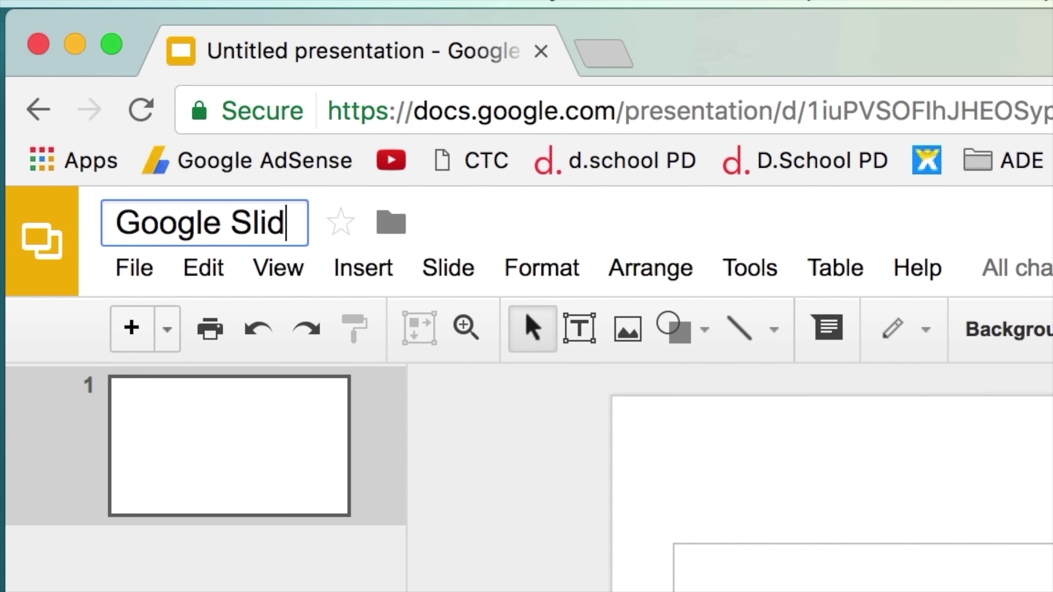
pyautogui.write('es Tutorial')
pyautogui.press('Return')
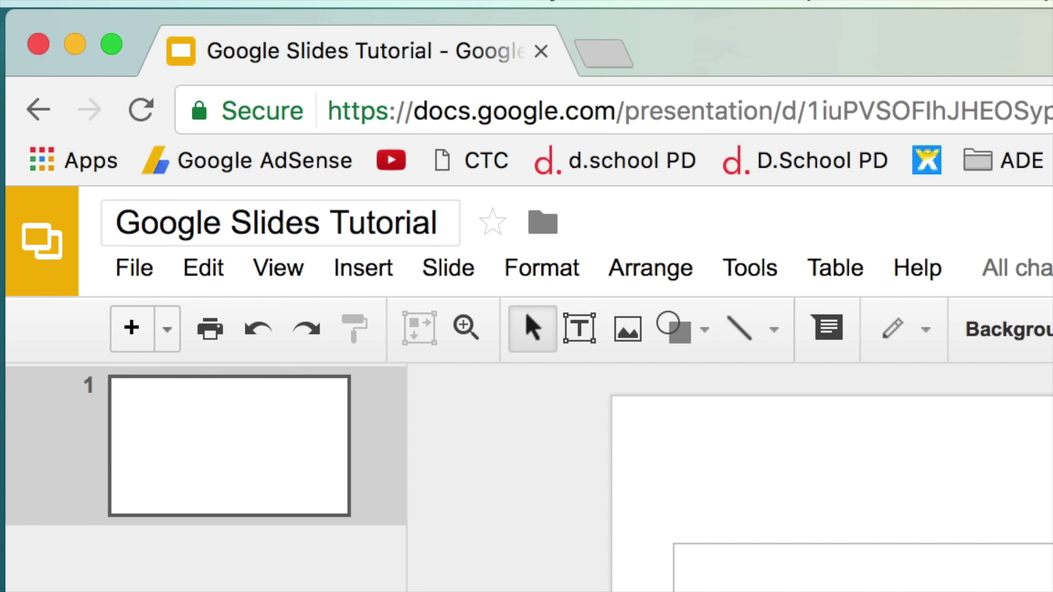
# Step: Try the Standard 4:3 page size in Page setup, then reopen the size options
pyautogui.click(134, 271)
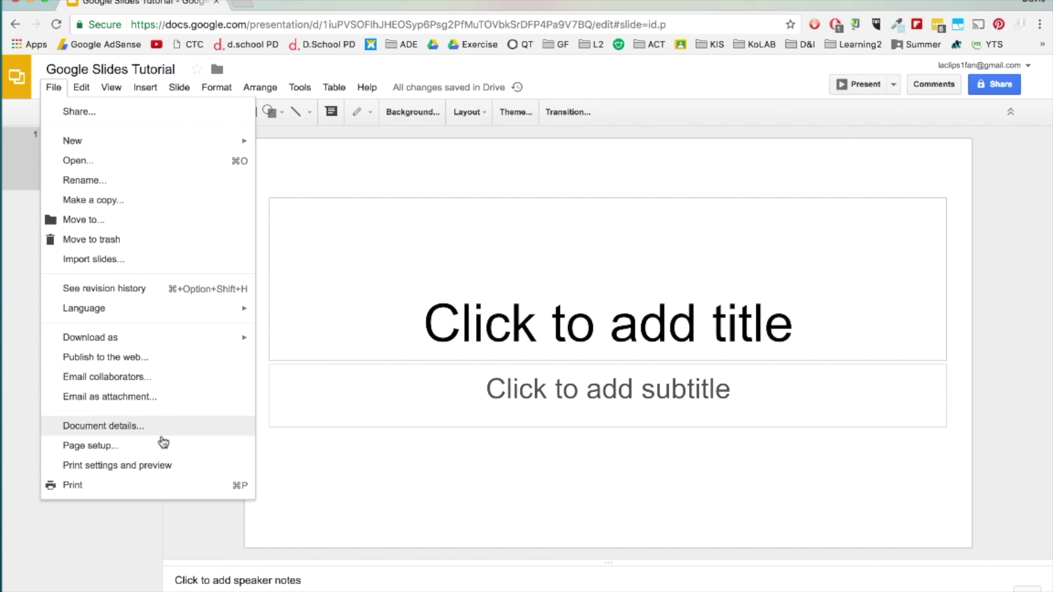
pyautogui.click(165, 446)
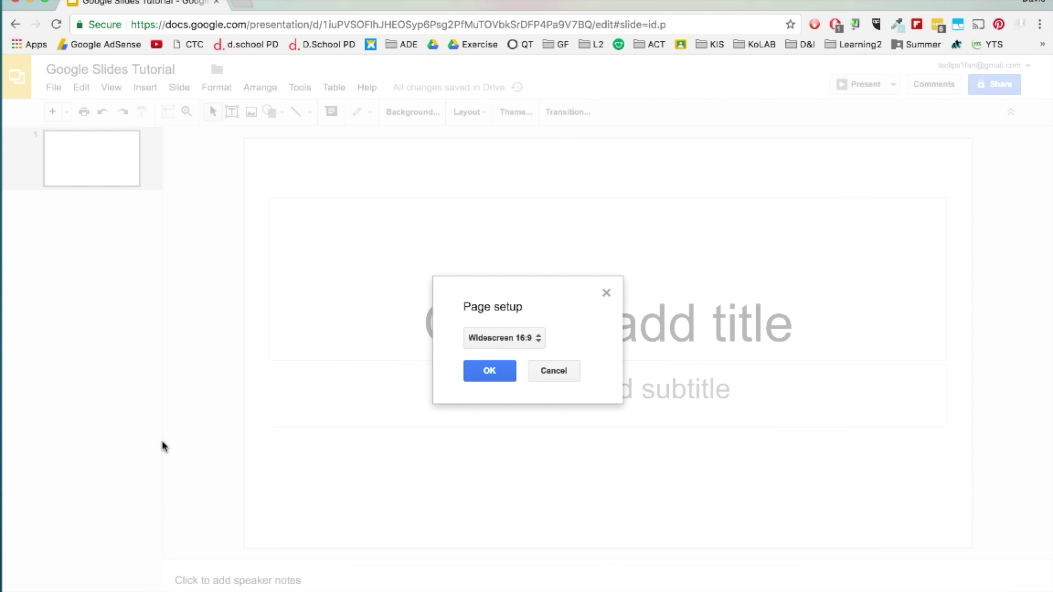
pyautogui.click(538, 340)
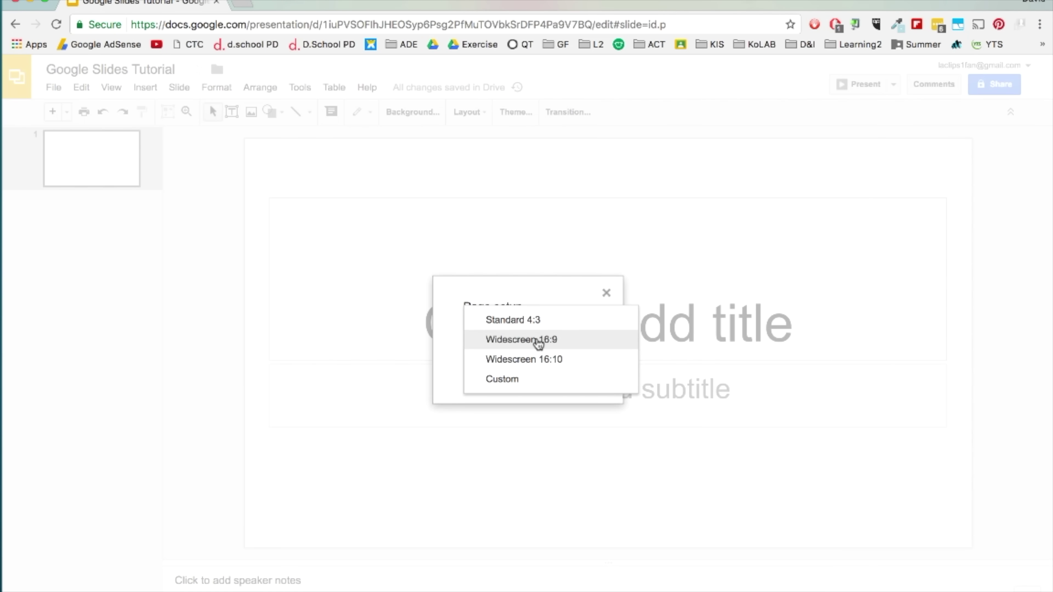
pyautogui.click(571, 324)
pyautogui.click(518, 343)
# Step: Restore Widescreen 16:9, then type the title 'GOOGLE SLIDES TUTORIAL' and the author byline subtitle
pyautogui.click(520, 357)
pyautogui.click(507, 370)
pyautogui.click(644, 313)
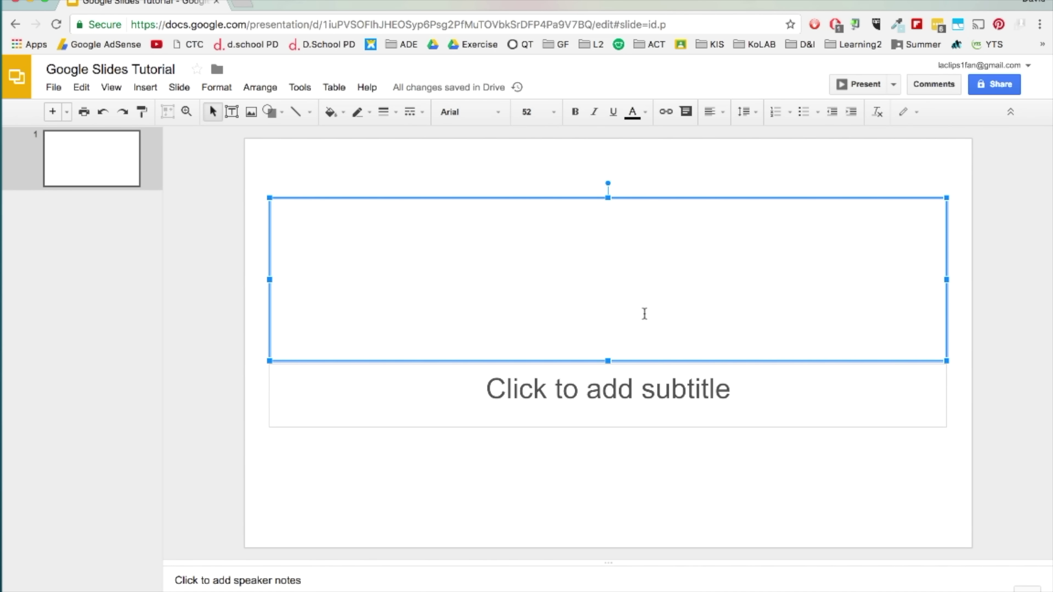
pyautogui.write('GOOGLE SLIDES TUTORIAL')
pyautogui.click(616, 383)
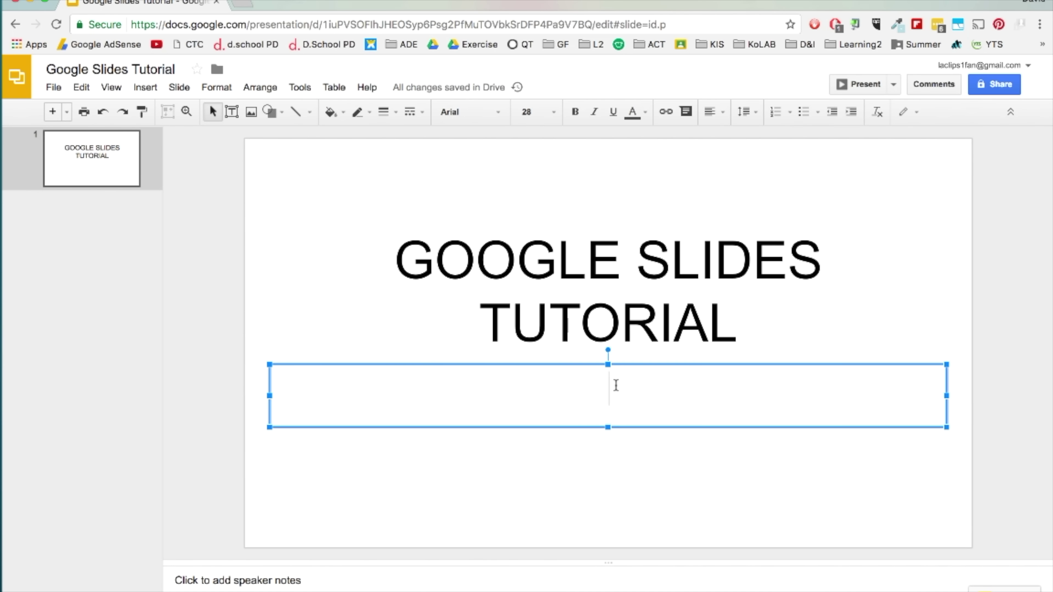
pyautogui.write('BY DAVID LEE EDTECH')
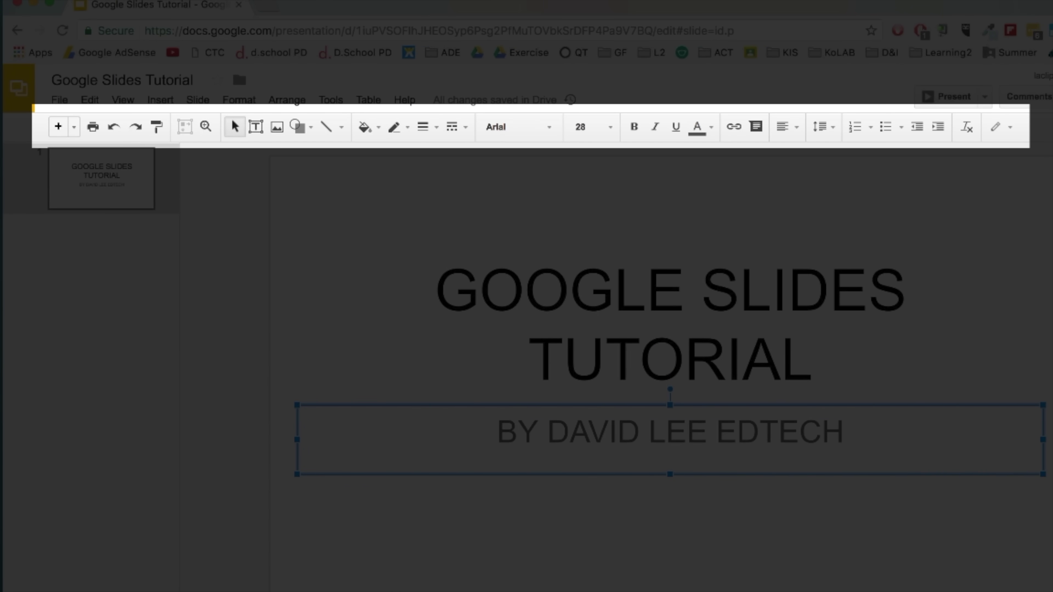
# Step: Set the title font to Oswald and the subtitle font to Lato
pyautogui.click(927, 287)
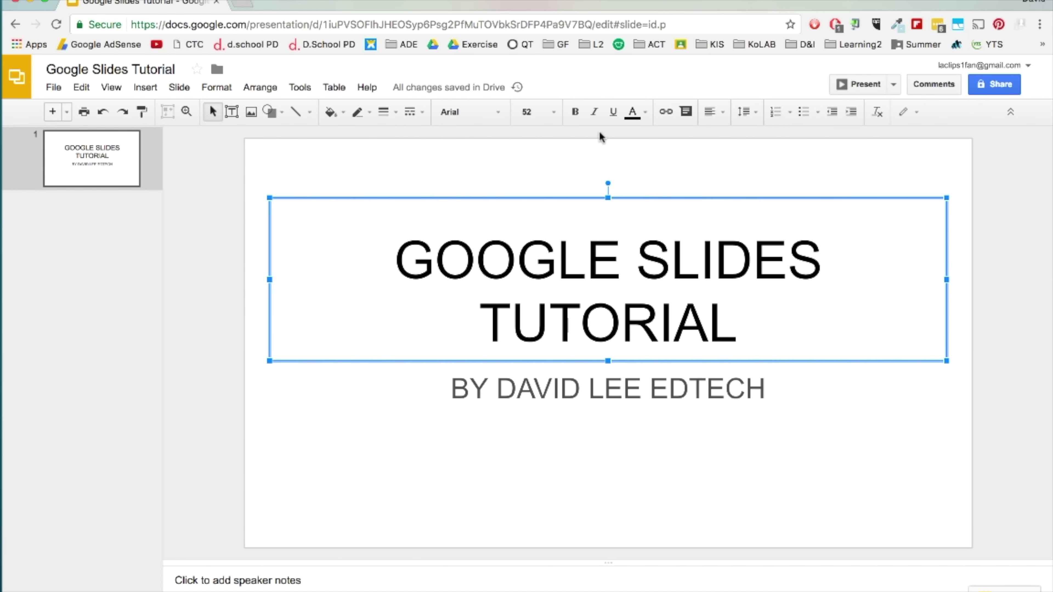
pyautogui.click(497, 114)
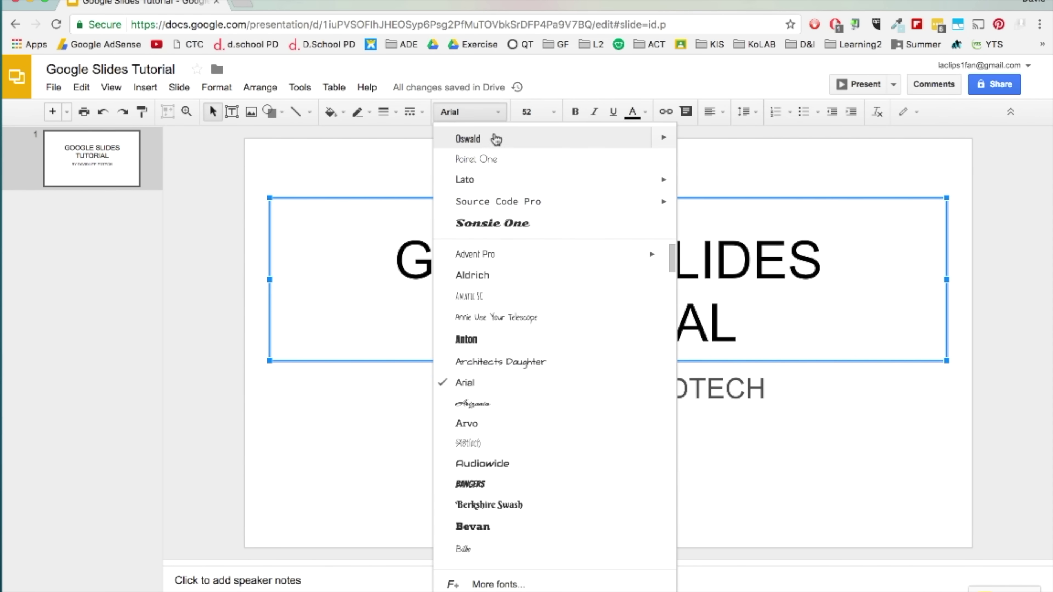
pyautogui.click(504, 247)
pyautogui.press('Tab')
pyautogui.press('Return')
pyautogui.click(496, 119)
pyautogui.click(489, 178)
# Step: Add PT Sans to the available fonts from the extra font catalogue
pyautogui.click(478, 118)
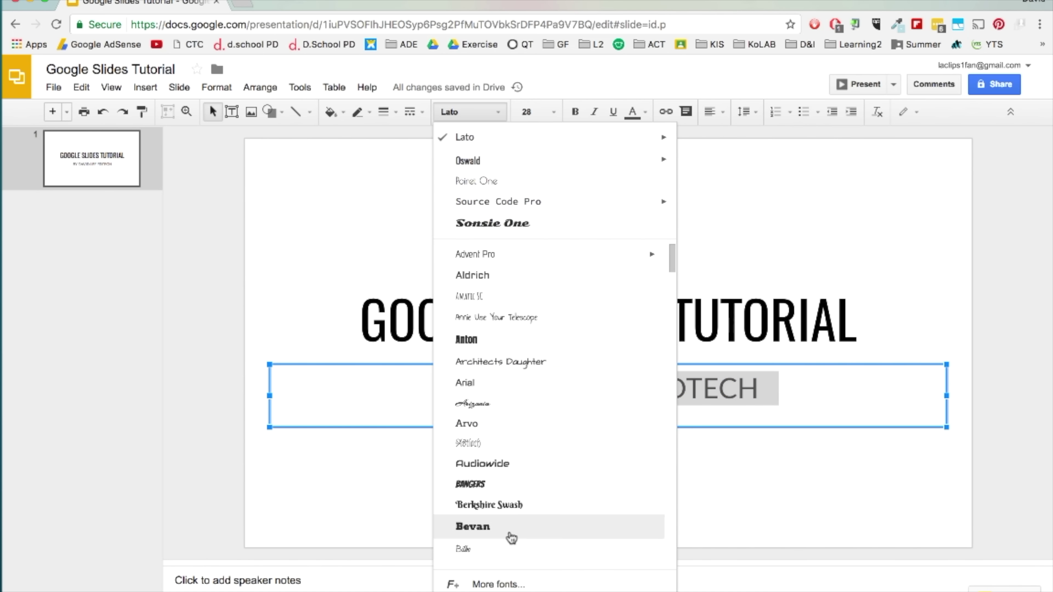
pyautogui.scroll(-1, 489, 556)
pyautogui.click(498, 583)
pyautogui.scroll(-5, 500, 384)
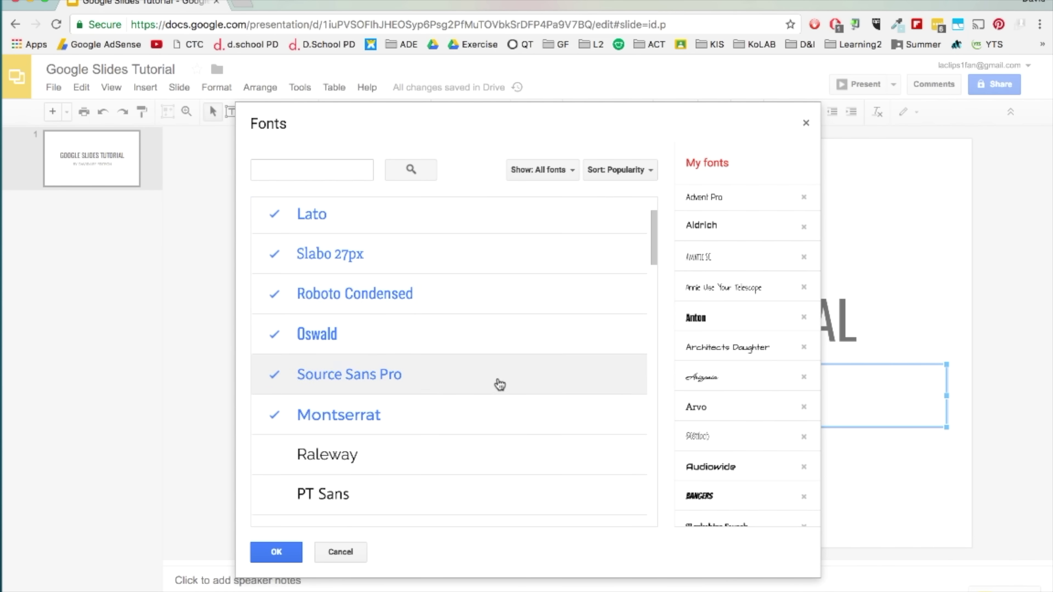
pyautogui.click(451, 345)
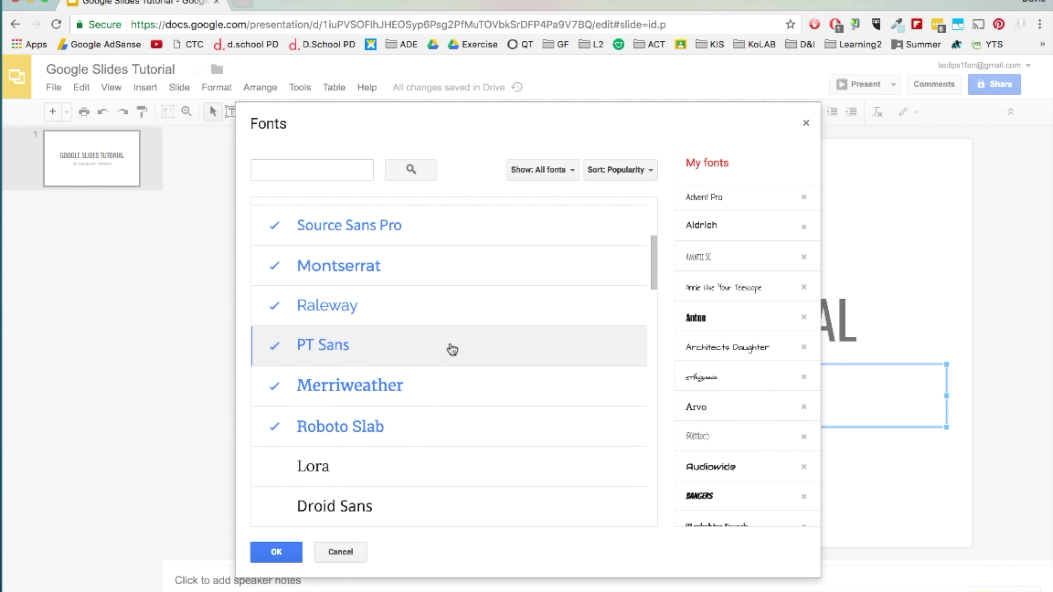
pyautogui.click(284, 546)
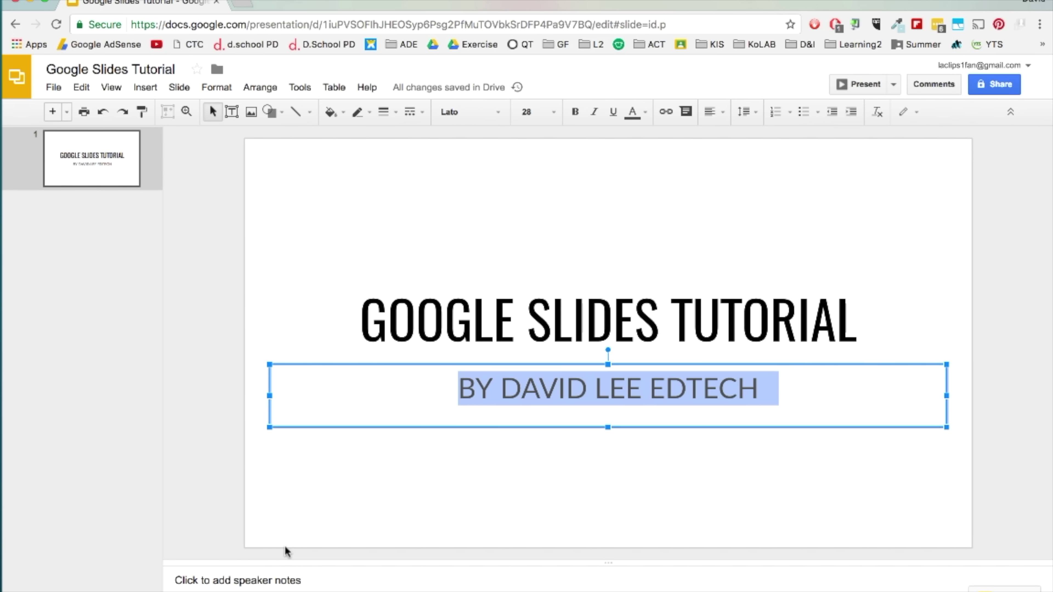
# Step: Make the GOOGLE SLIDES TUTORIAL title cornflower blue at size 60
pyautogui.click(284, 550)
pyautogui.click(494, 313)
pyautogui.tripleClick(594, 288)
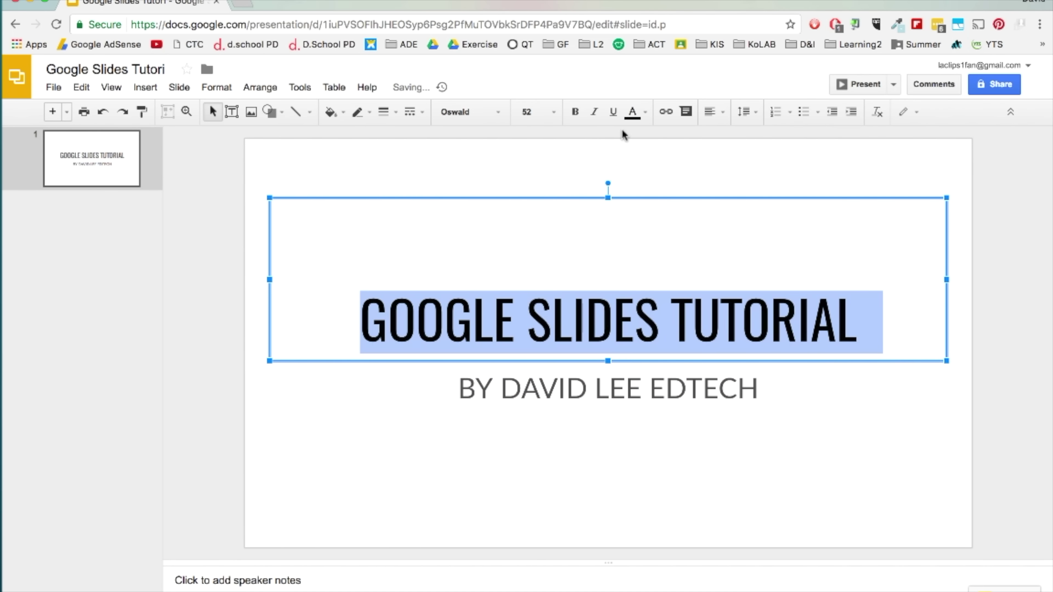
pyautogui.click(632, 112)
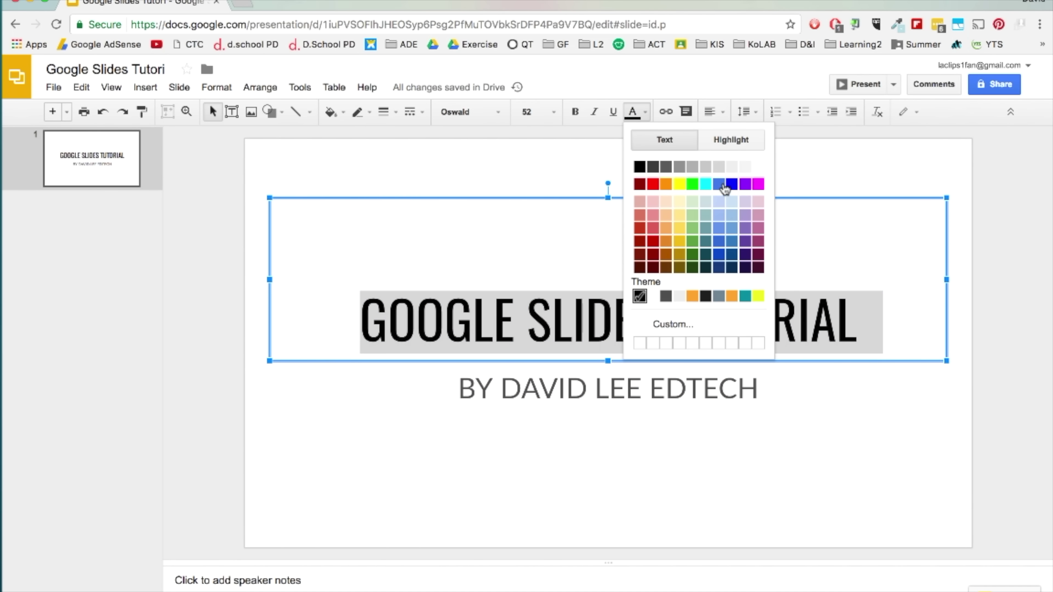
pyautogui.click(719, 184)
pyautogui.click(556, 112)
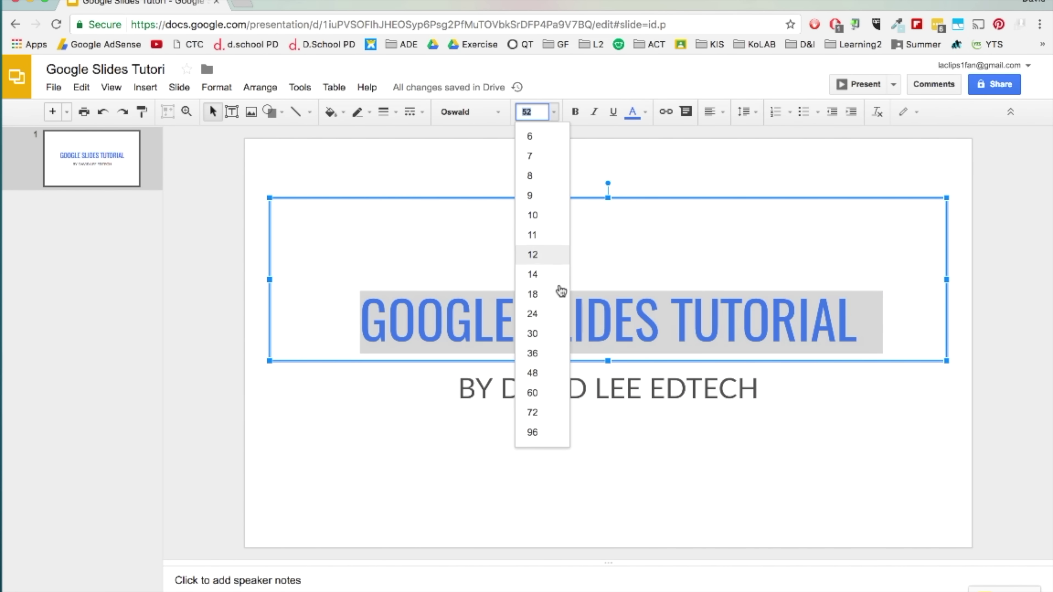
pyautogui.click(524, 390)
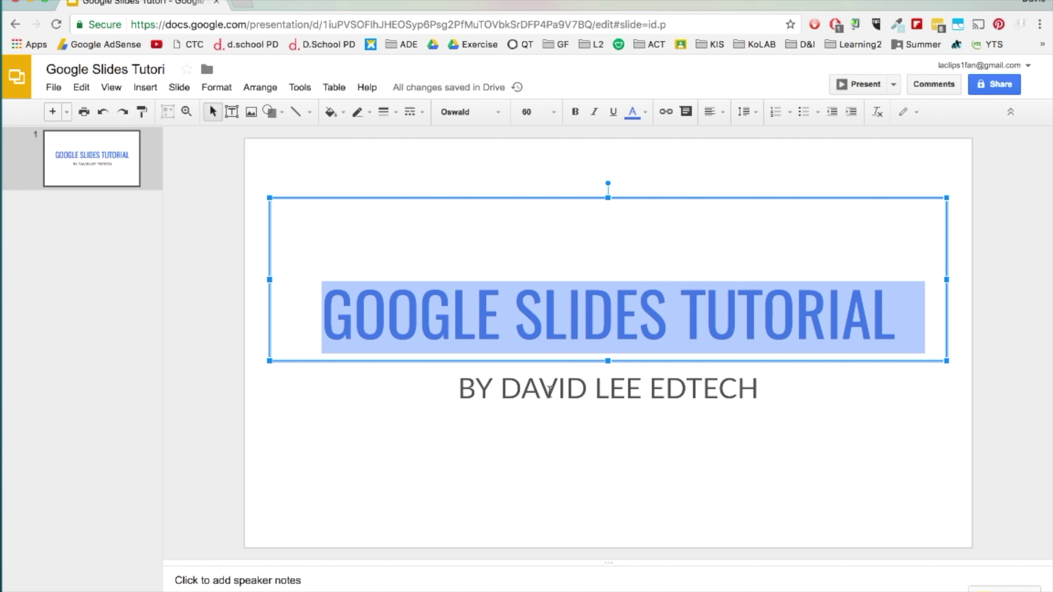
# Step: Add a new slide and a One column text slide, keeping the title slide first
pyautogui.click(53, 112)
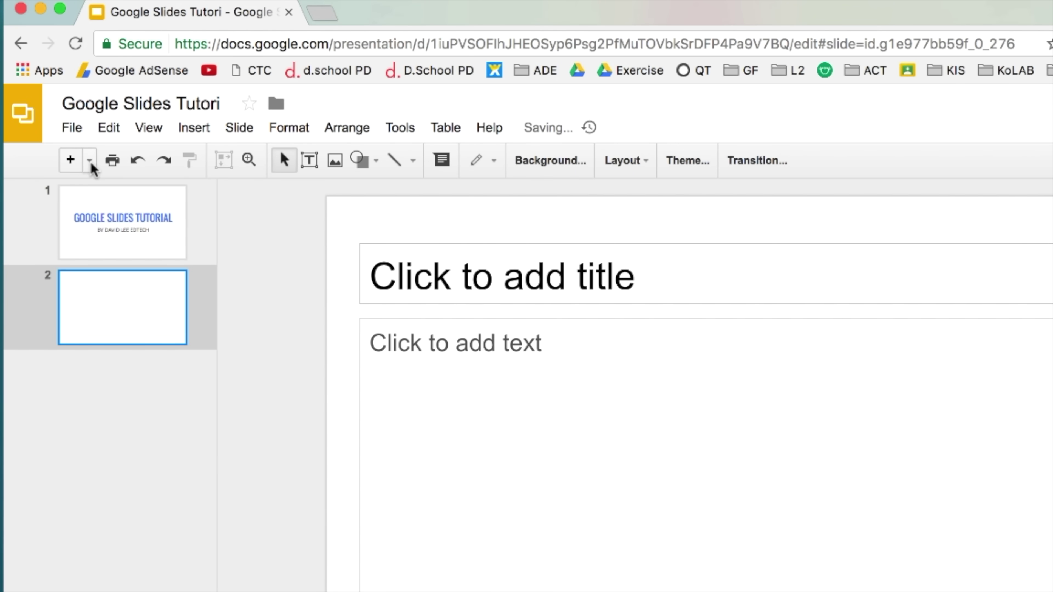
pyautogui.click(90, 162)
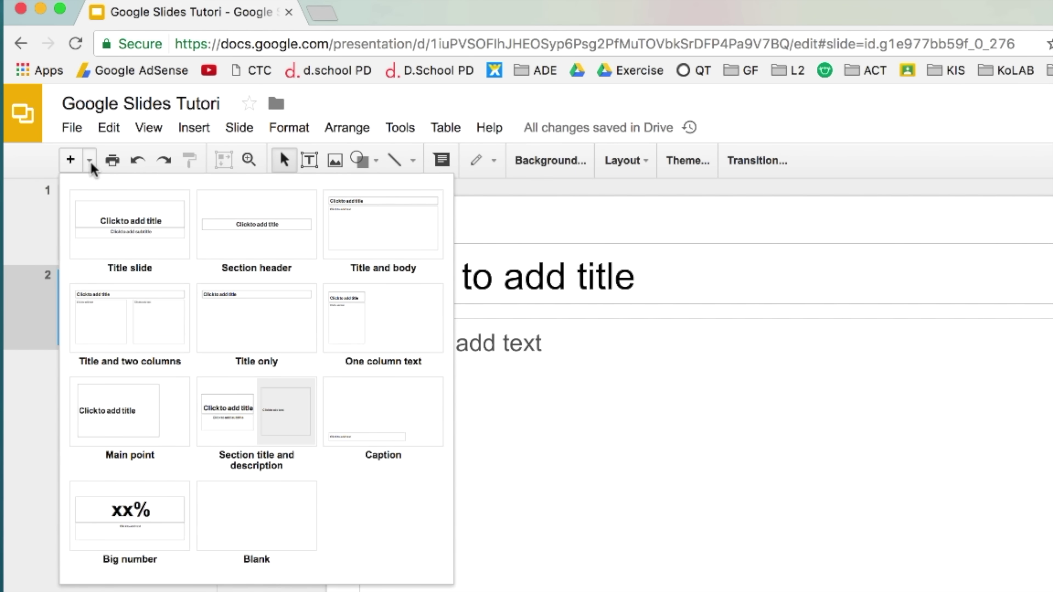
pyautogui.click(361, 321)
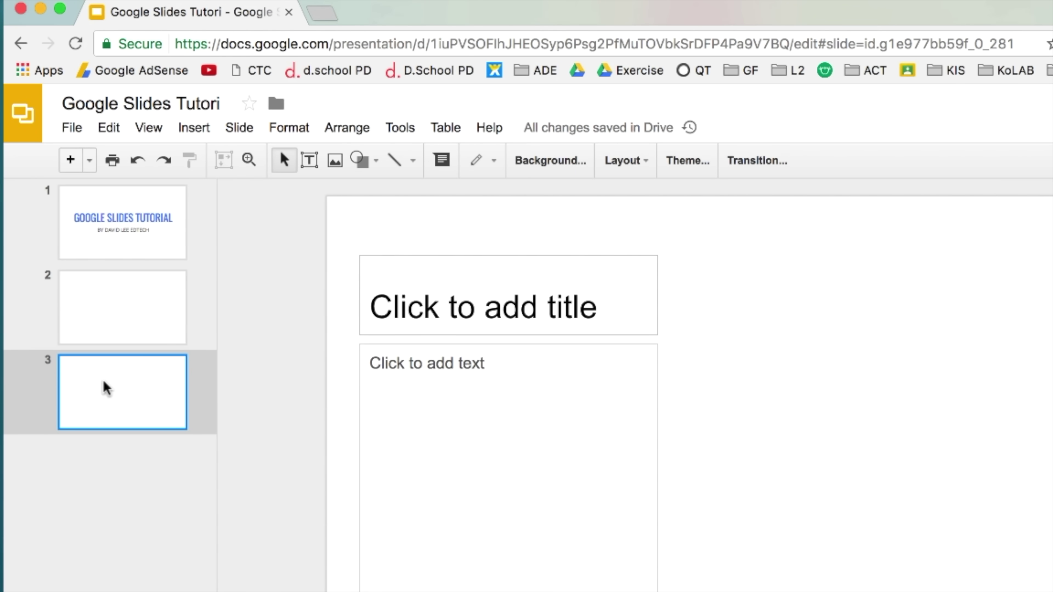
pyautogui.moveTo(106, 387); pyautogui.dragTo(109, 292)
pyautogui.moveTo(111, 224); pyautogui.dragTo(110, 313)
pyautogui.moveTo(112, 390); pyautogui.dragTo(111, 307)
pyautogui.moveTo(112, 368); pyautogui.dragTo(110, 226)
pyautogui.click(110, 287)
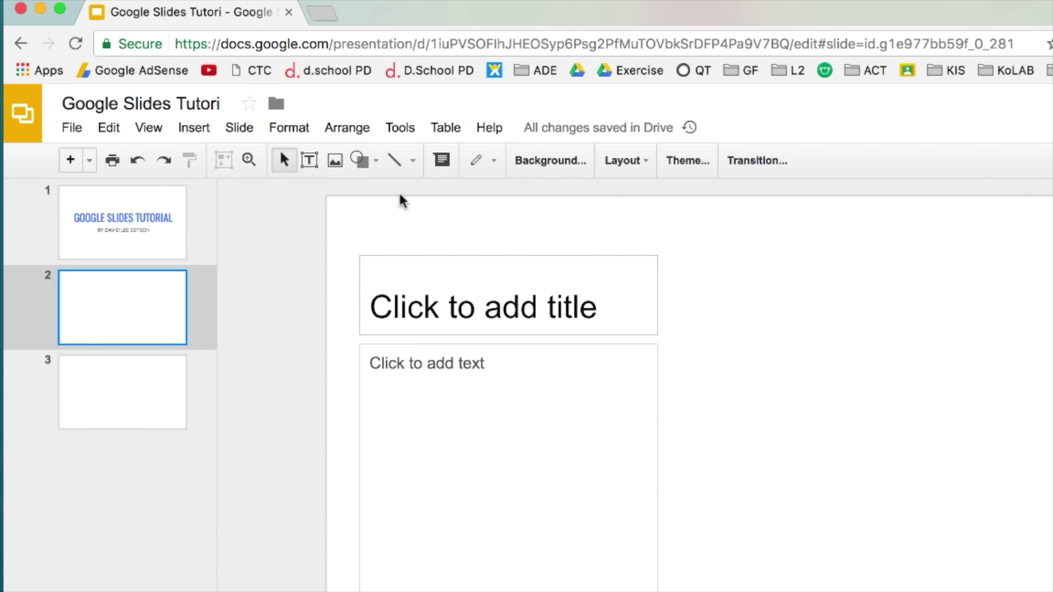
# Step: Give slide 2 a pale yellow background and the Title only layout
pyautogui.click(551, 163)
pyautogui.click(557, 311)
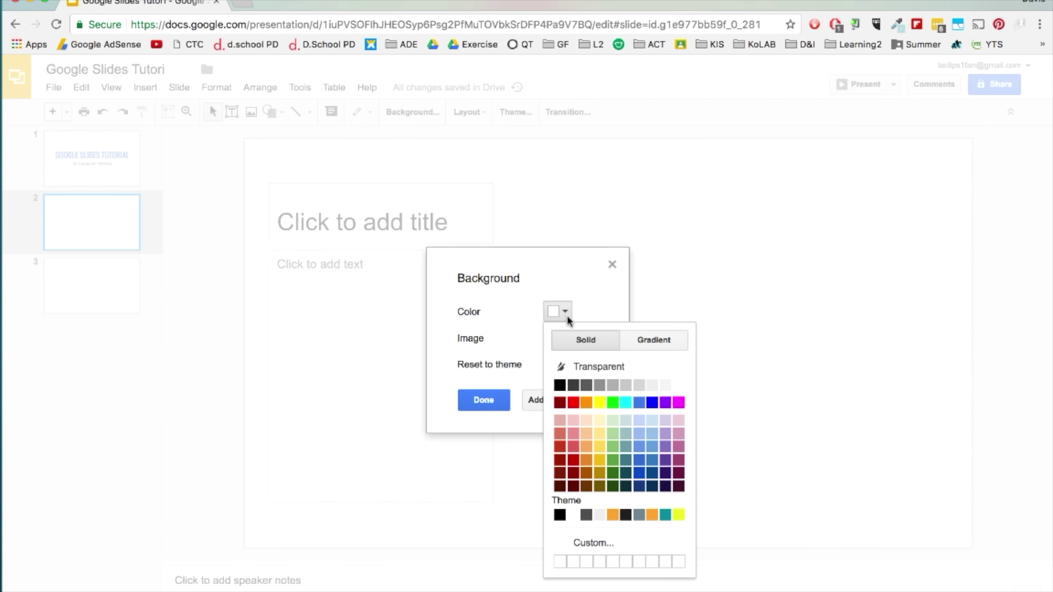
pyautogui.click(600, 420)
pyautogui.click(500, 400)
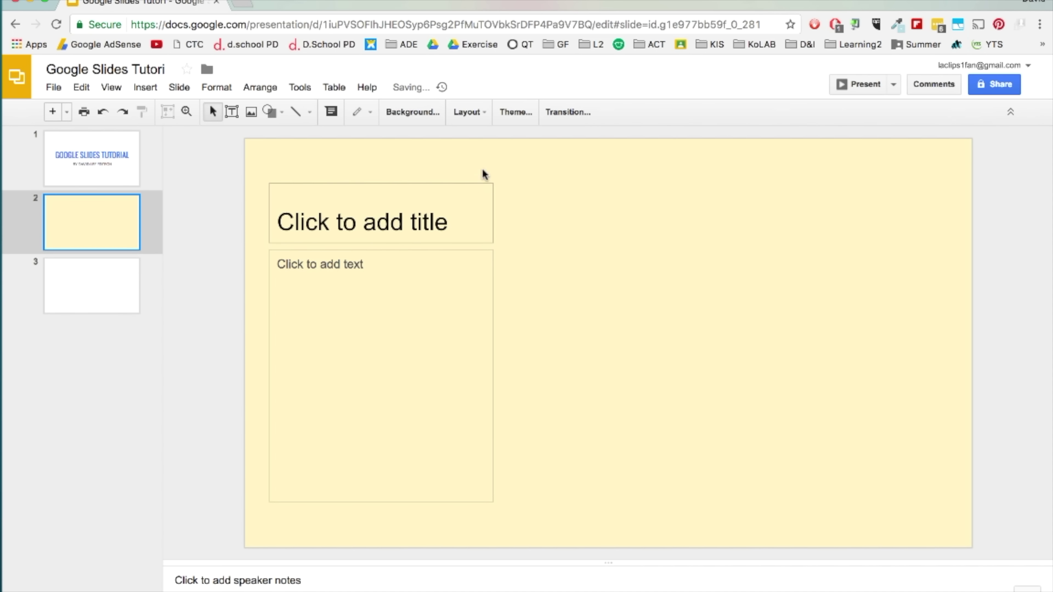
pyautogui.click(467, 112)
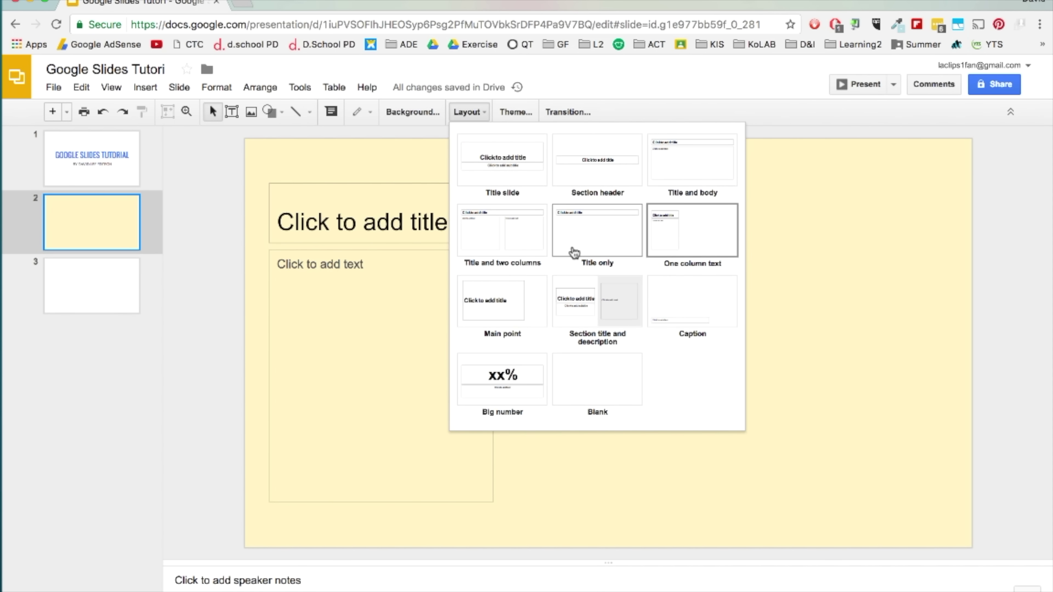
pyautogui.click(574, 251)
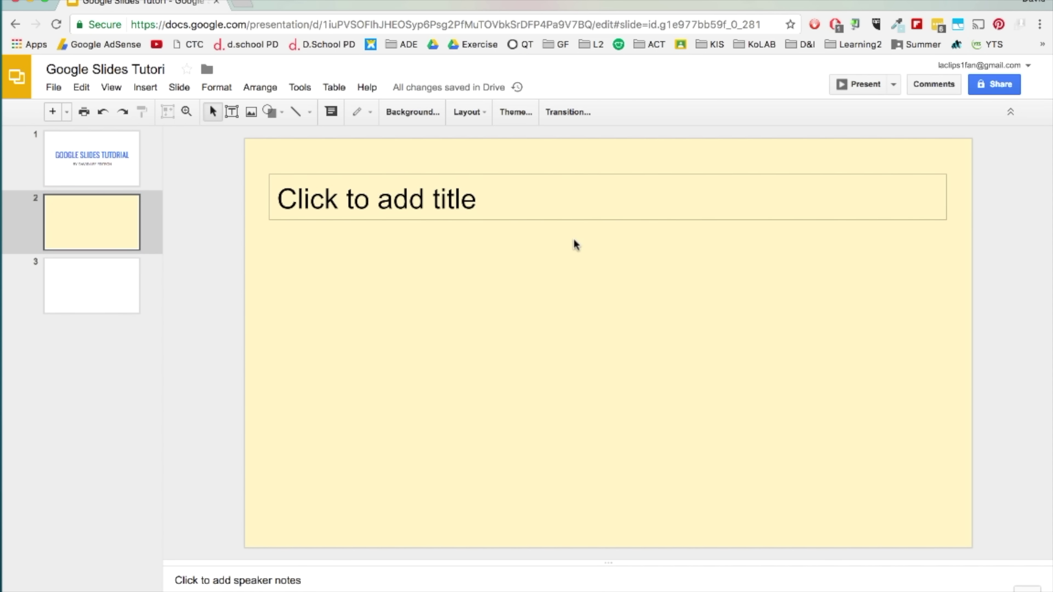
pyautogui.click(523, 113)
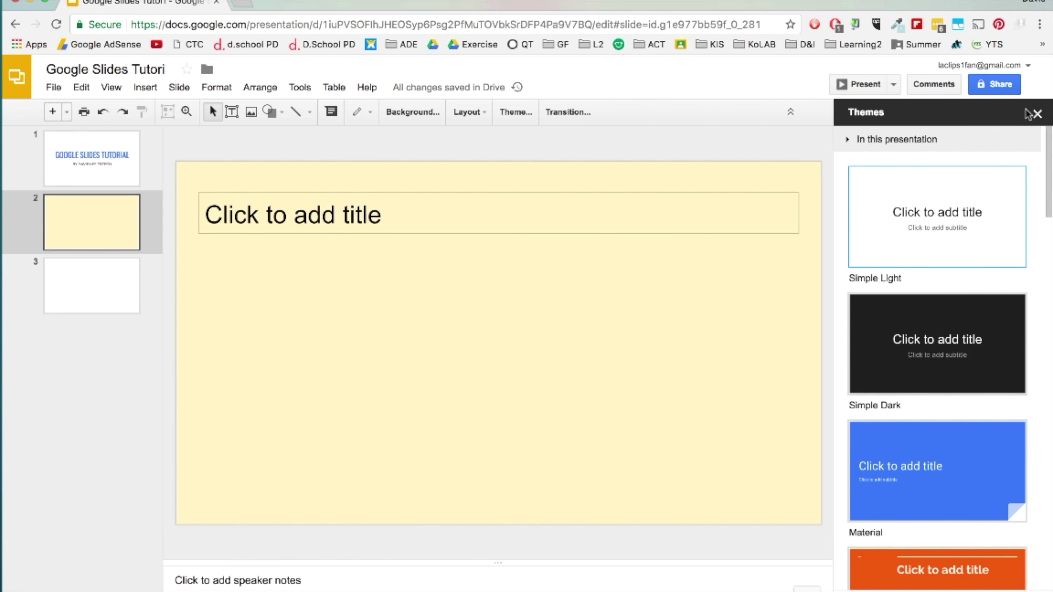
pyautogui.click(1037, 113)
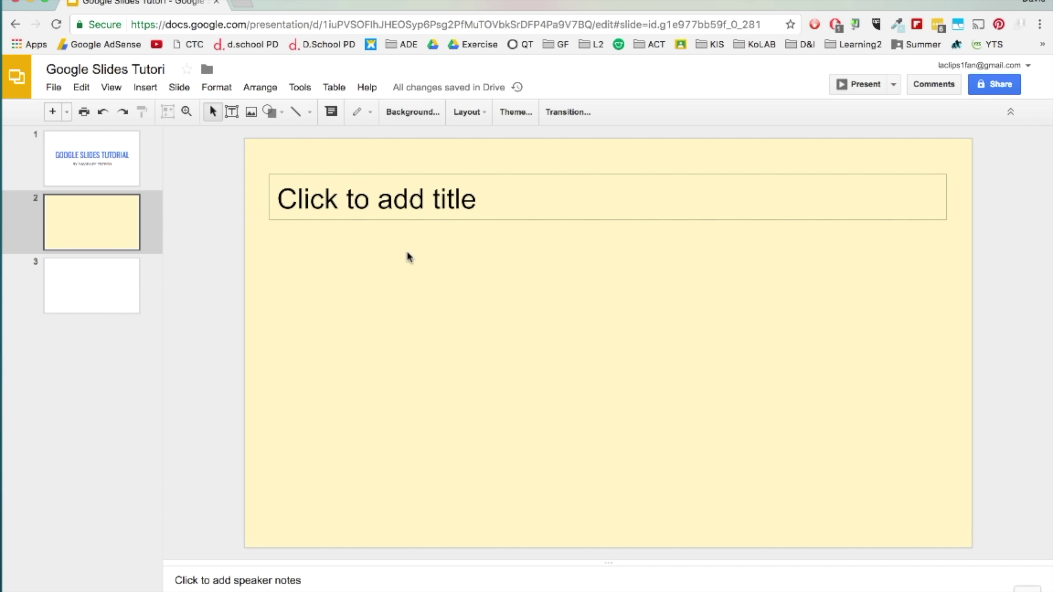
# Step: In the master, make the title blue Oswald and move its box up
pyautogui.click(111, 89)
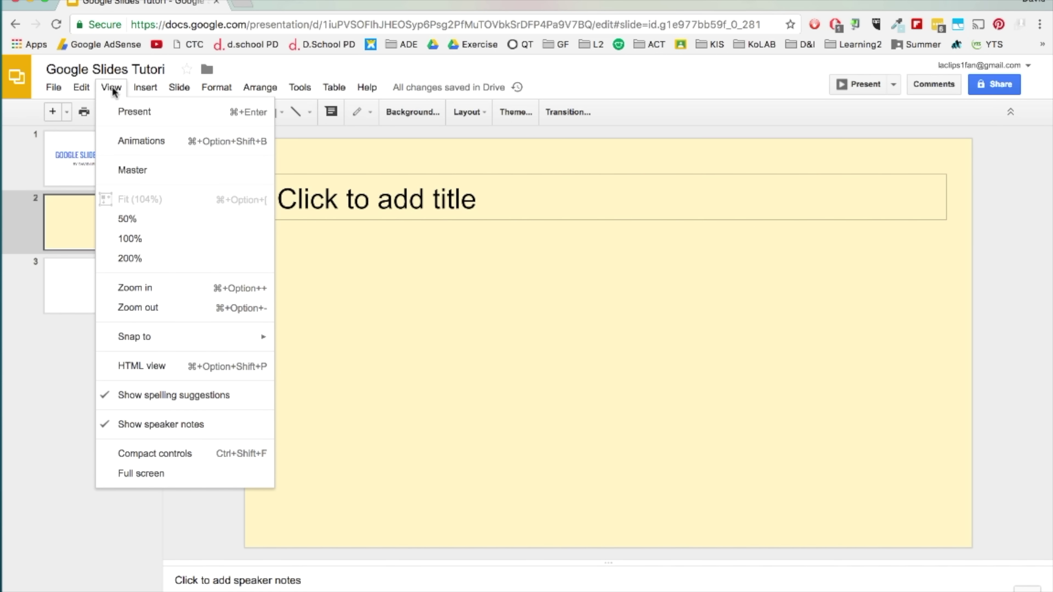
pyautogui.click(161, 174)
pyautogui.click(223, 216)
pyautogui.tripleClick(344, 243)
pyautogui.click(459, 112)
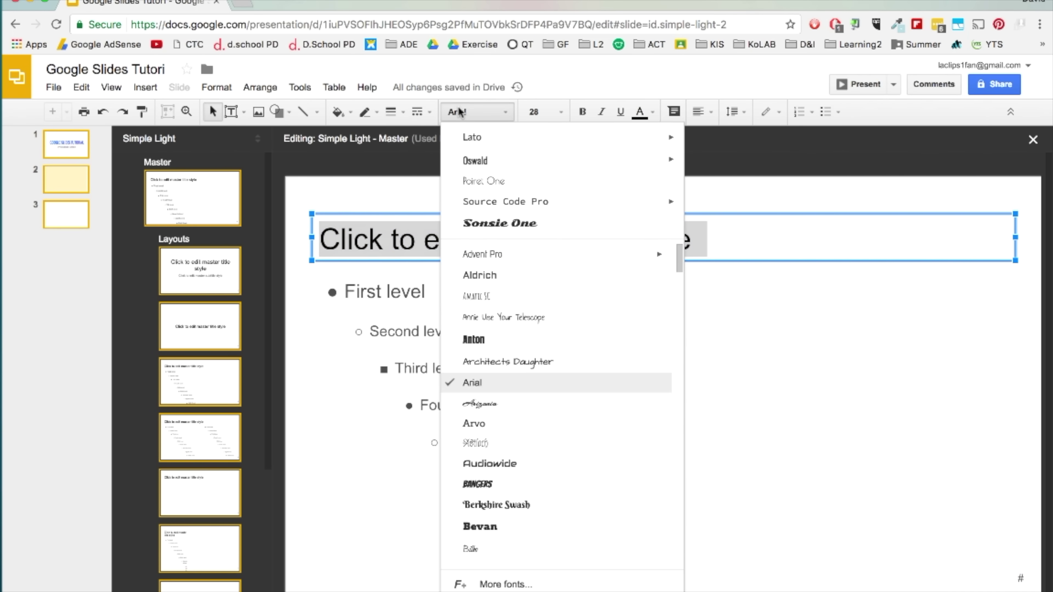
pyautogui.click(475, 160)
pyautogui.click(640, 112)
pyautogui.click(726, 185)
pyautogui.moveTo(705, 216); pyautogui.dragTo(705, 190)
# Step: Raise and enlarge the master body box, remove space after list items, and close
pyautogui.click(573, 270)
pyautogui.press('Up')
pyautogui.press('Up')
pyautogui.press('Up')
pyautogui.press('Up')
pyautogui.press('Up')
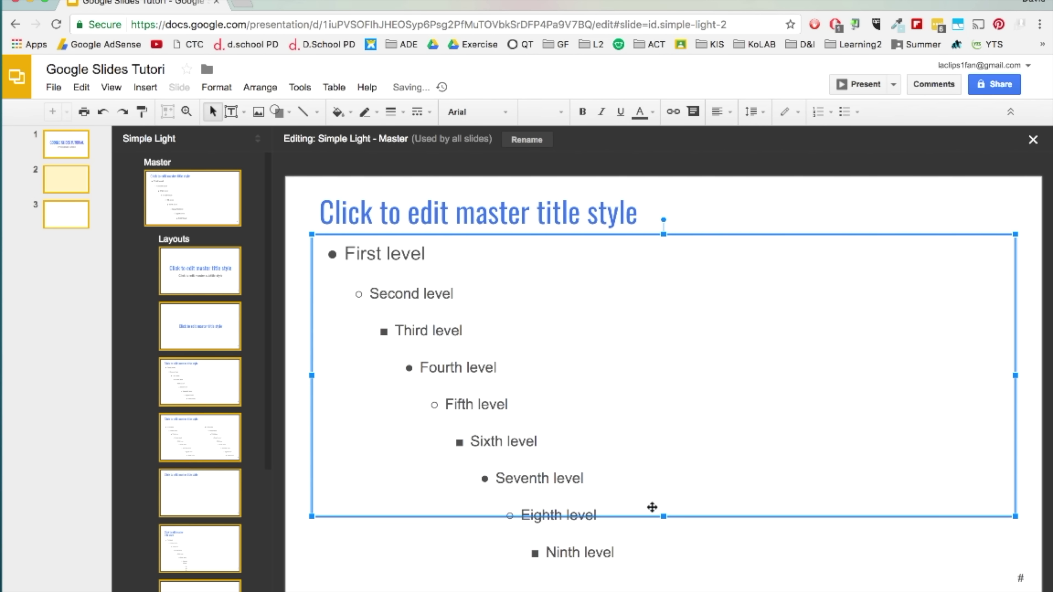
pyautogui.moveTo(663, 516); pyautogui.dragTo(663, 580)
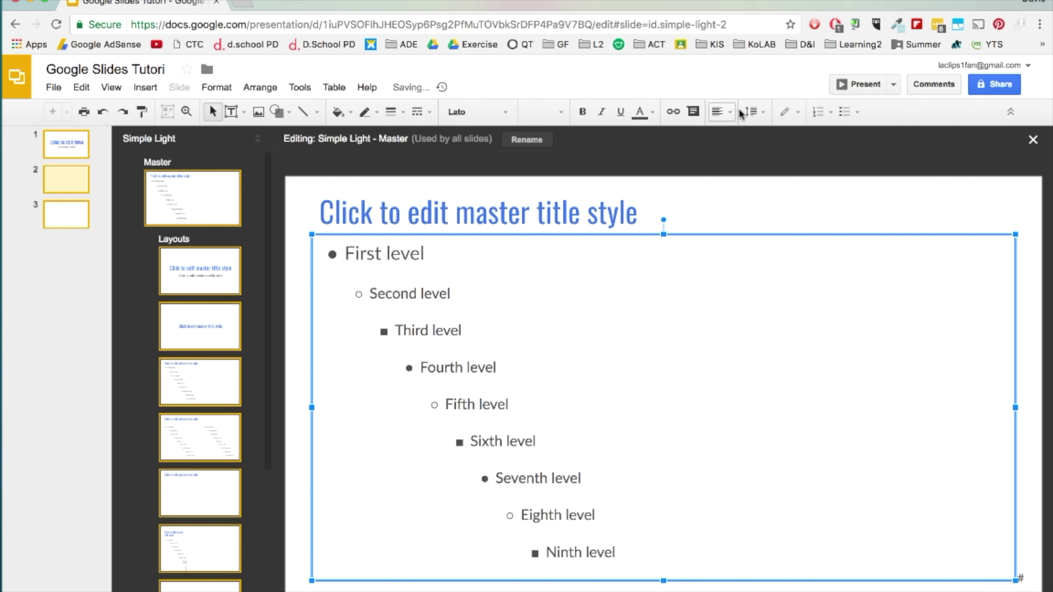
pyautogui.click(751, 112)
pyautogui.click(769, 242)
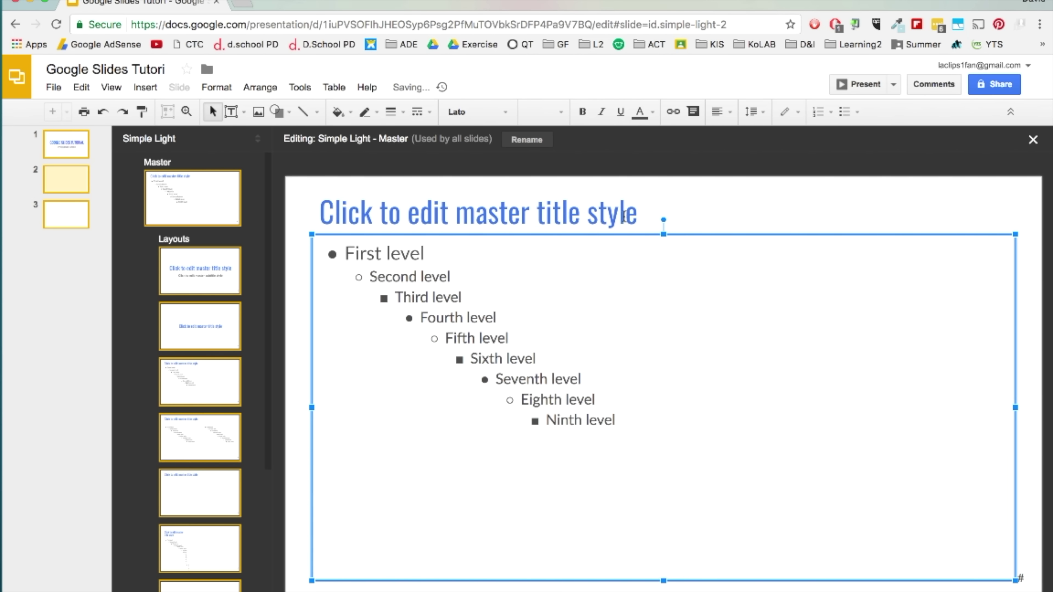
pyautogui.click(437, 171)
pyautogui.click(1033, 140)
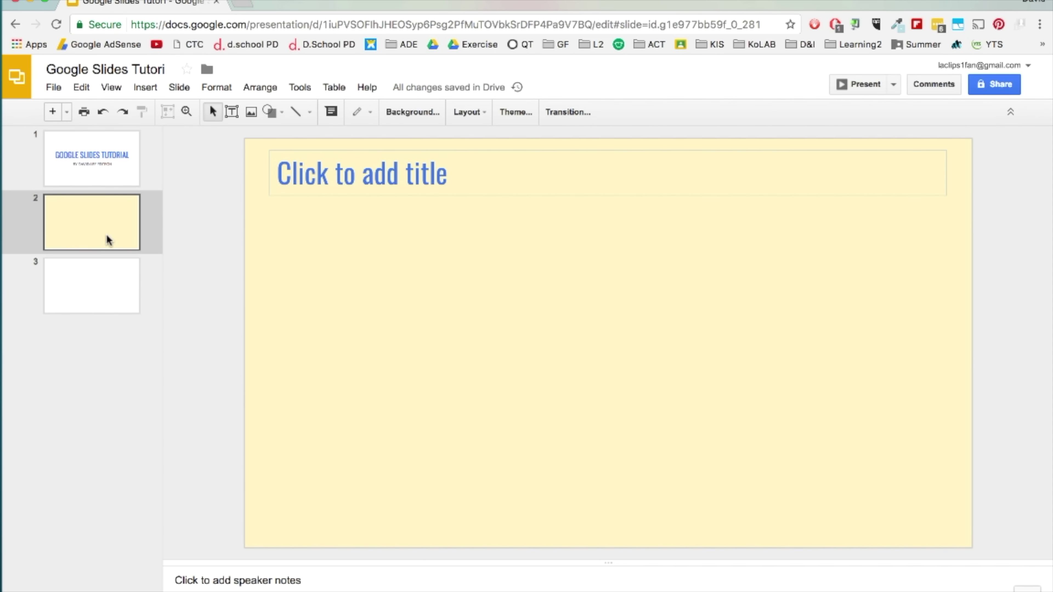
# Step: Add a Title and two columns slide, then draw a large text box reading TEXT on slide 2
pyautogui.click(67, 113)
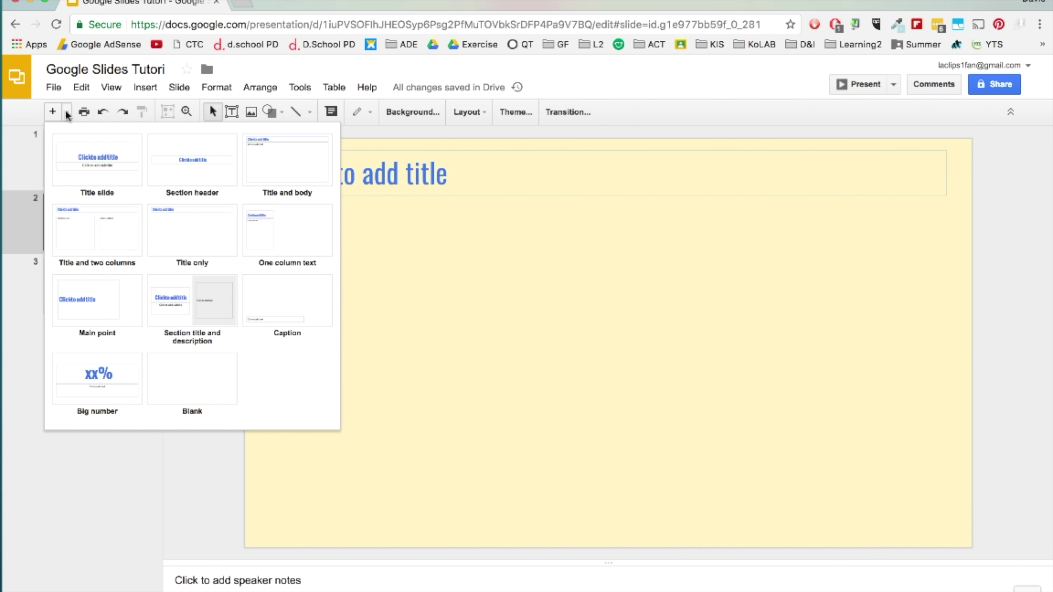
pyautogui.click(85, 217)
pyautogui.click(123, 220)
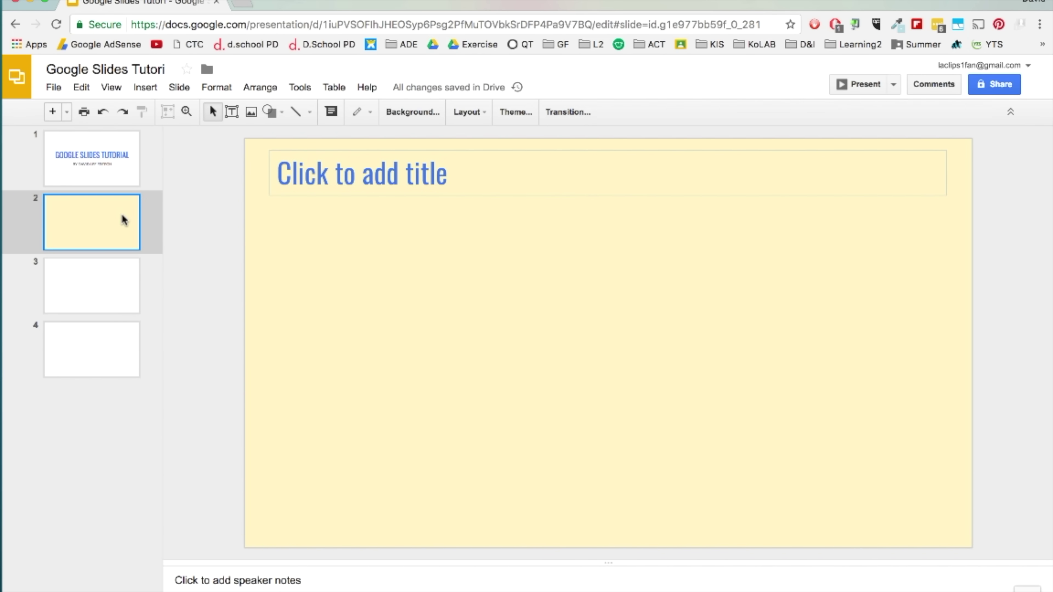
pyautogui.click(232, 116)
pyautogui.moveTo(271, 205)
pyautogui.mouseDown()
pyautogui.moveTo(531, 425)
pyautogui.moveTo(583, 524)
pyautogui.mouseUp()
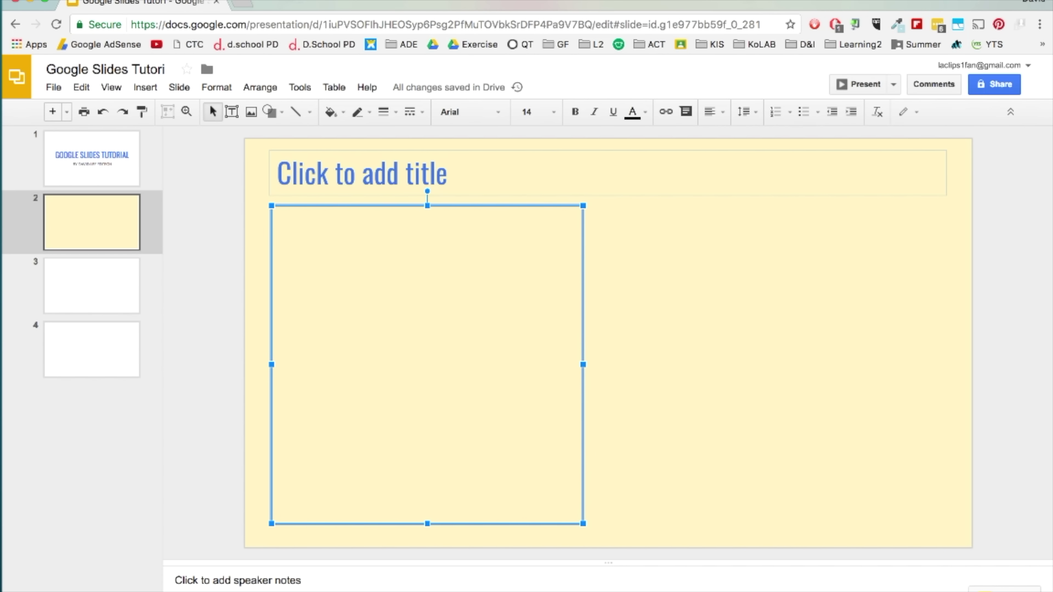
pyautogui.write('TEXT')
pyautogui.doubleClick(307, 220)
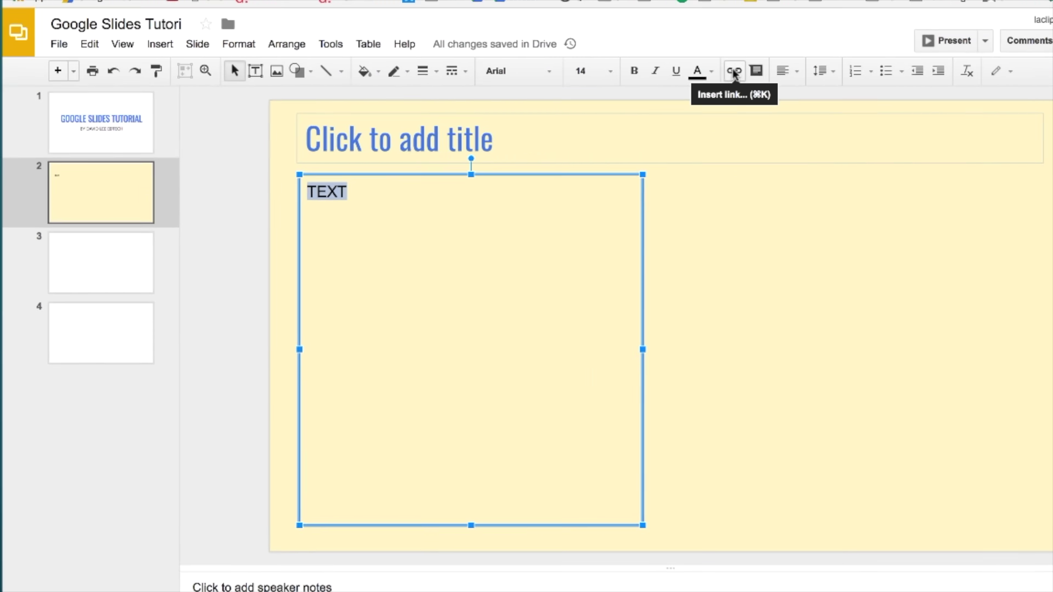
# Step: Start linking the word TEXT, entering the author's website address as the link
pyautogui.click(745, 65)
pyautogui.click(496, 278)
pyautogui.scroll(-1, 488, 347)
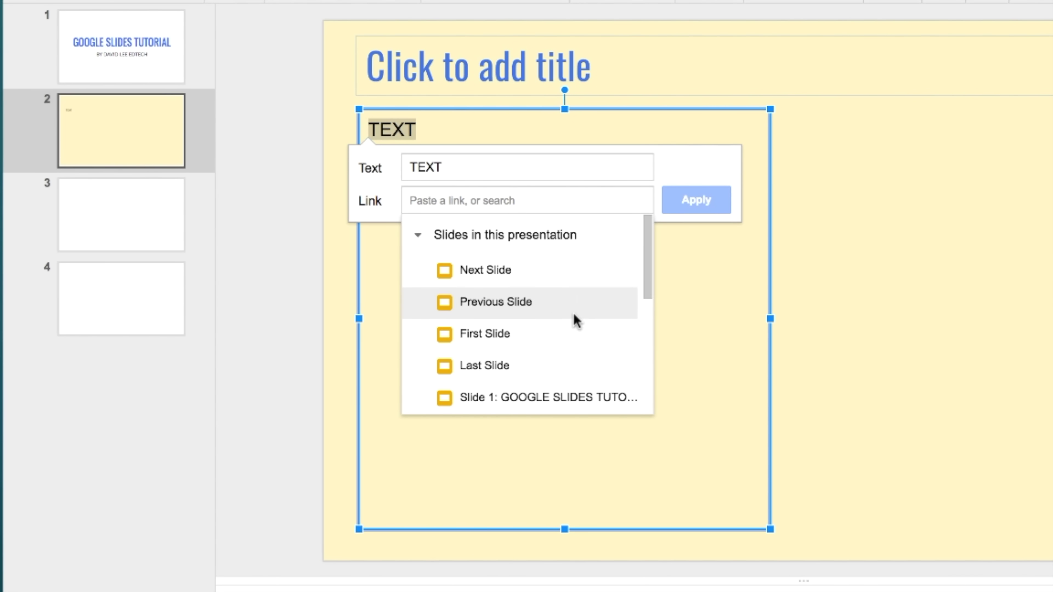
pyautogui.scroll(-1, 574, 320)
pyautogui.scroll(2, 573, 320)
pyautogui.click(564, 235)
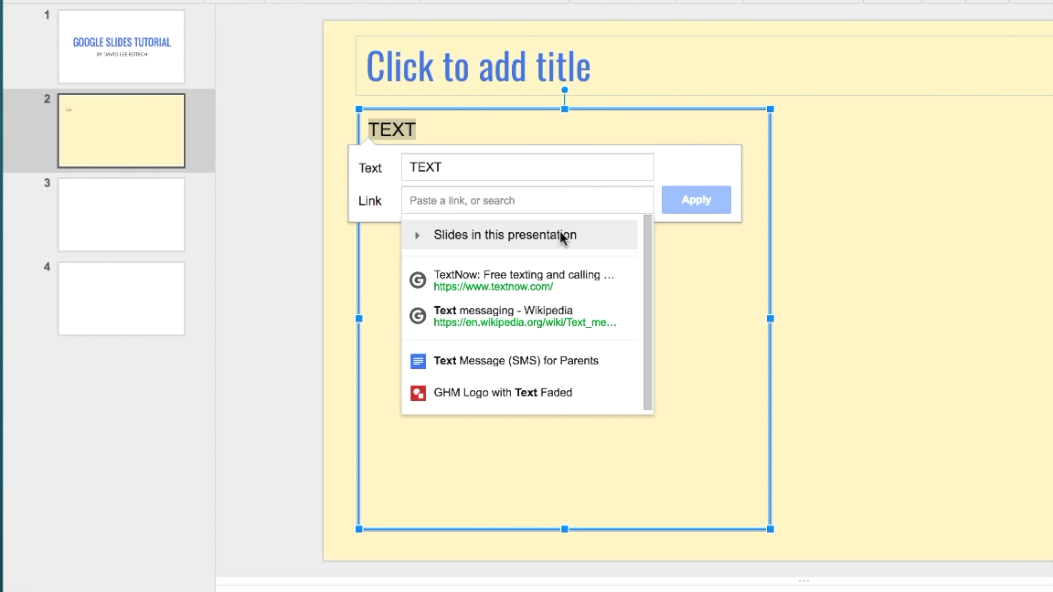
pyautogui.click(538, 202)
pyautogui.write('DAVIDLEEEDTECH.ORG')
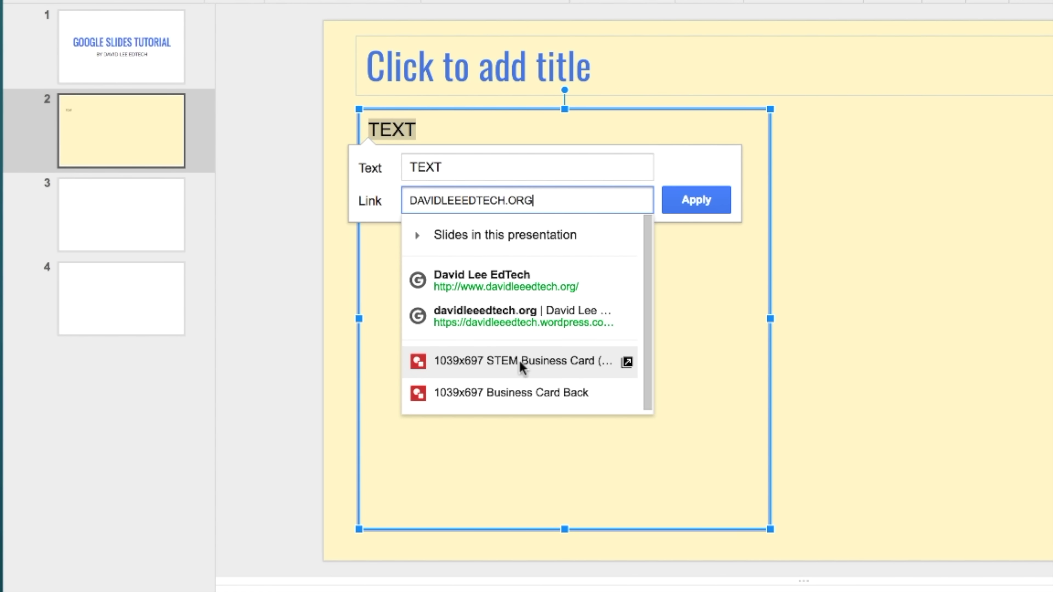
pyautogui.scroll(-1, 518, 369)
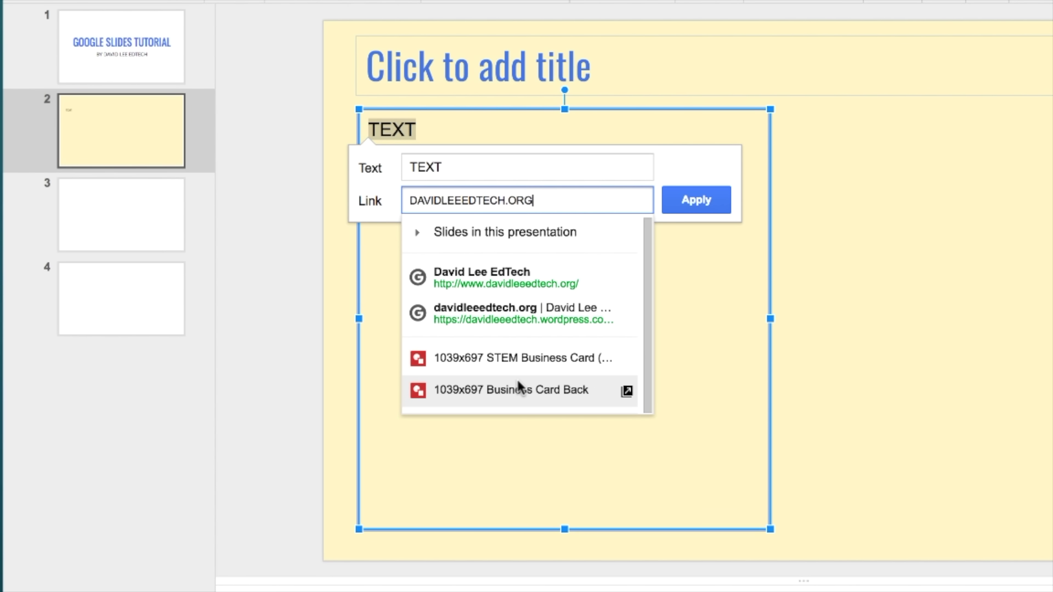
# Step: Dismiss the link popup, delete and restore the TEXT box, then select it with the title
pyautogui.click(864, 154)
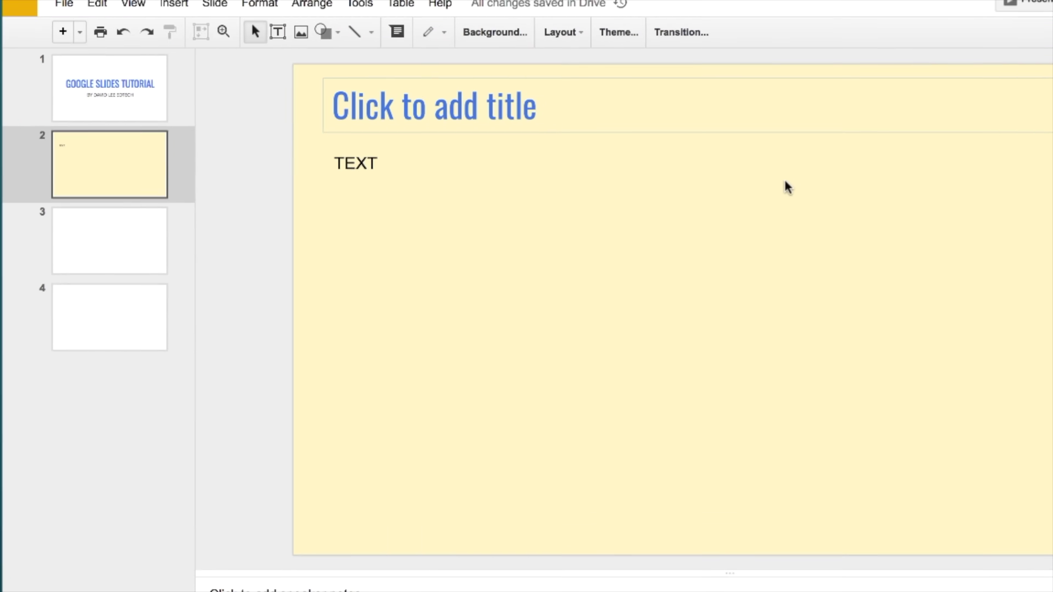
pyautogui.click(602, 180)
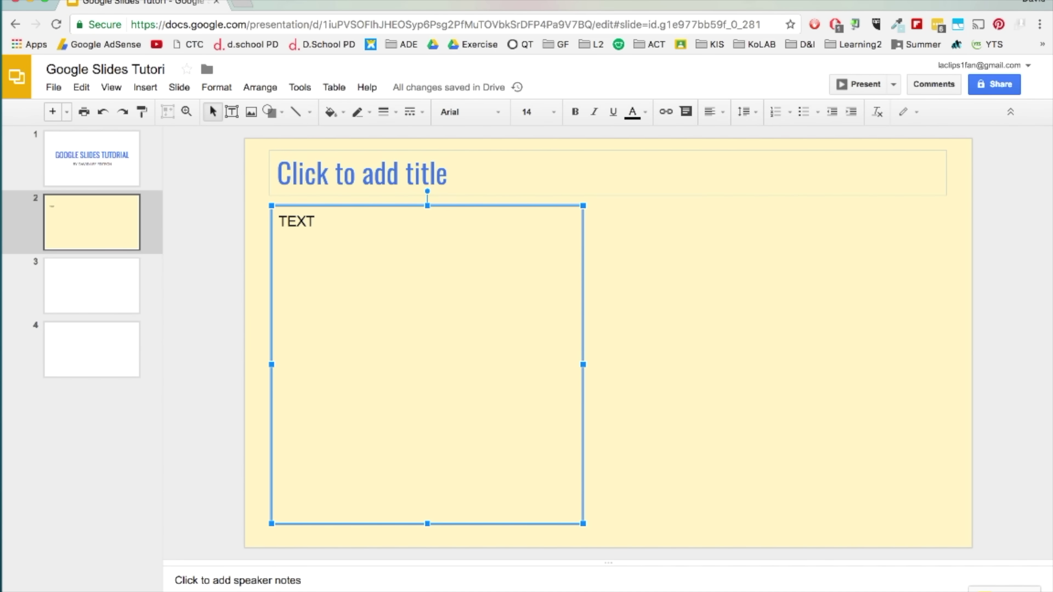
pyautogui.press('BackSpace')
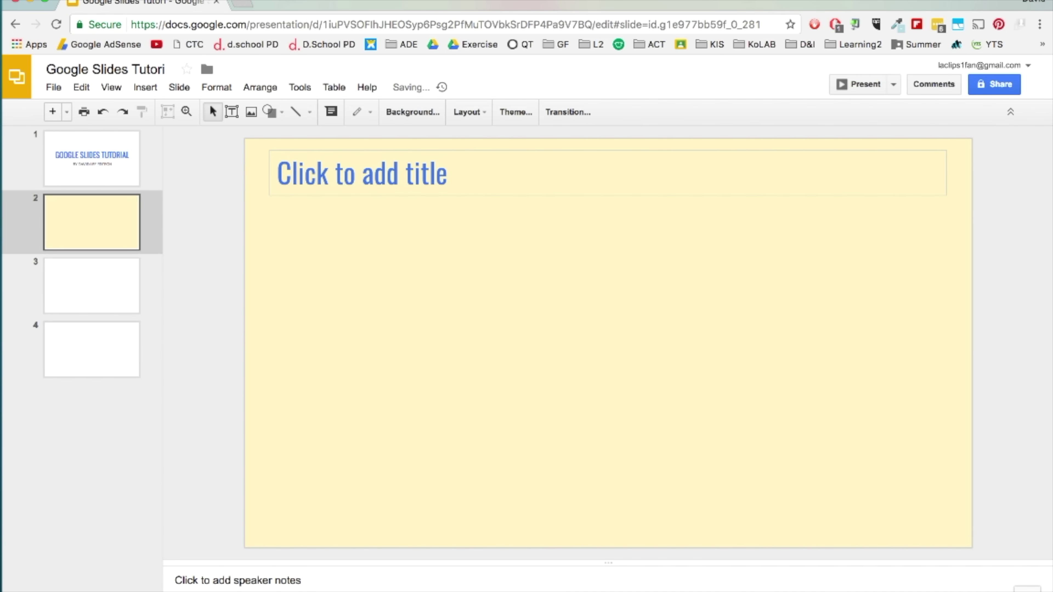
pyautogui.hotkey('ctrl', 'z')
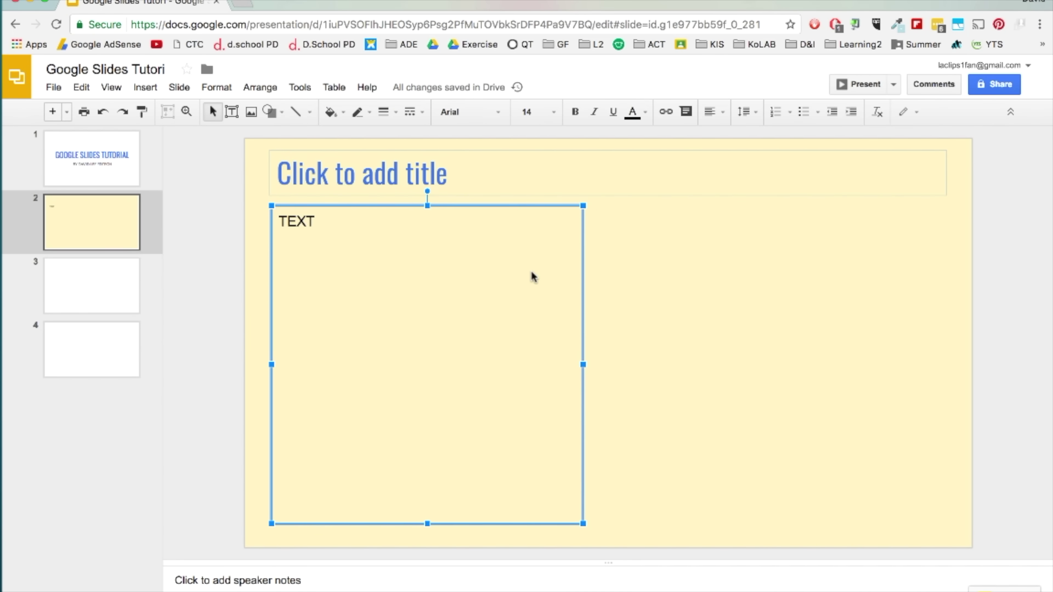
pyautogui.moveTo(232, 167); pyautogui.dragTo(364, 286)
pyautogui.click(225, 270)
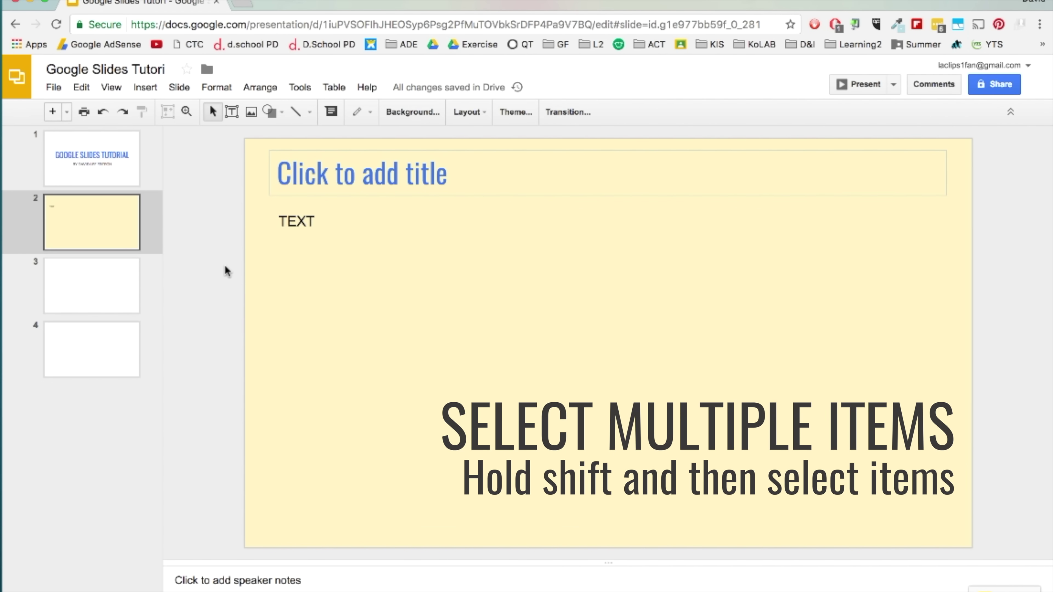
pyautogui.click(344, 178)
pyautogui.keyDown('shift'); pyautogui.click(331, 236); pyautogui.keyUp('shift')
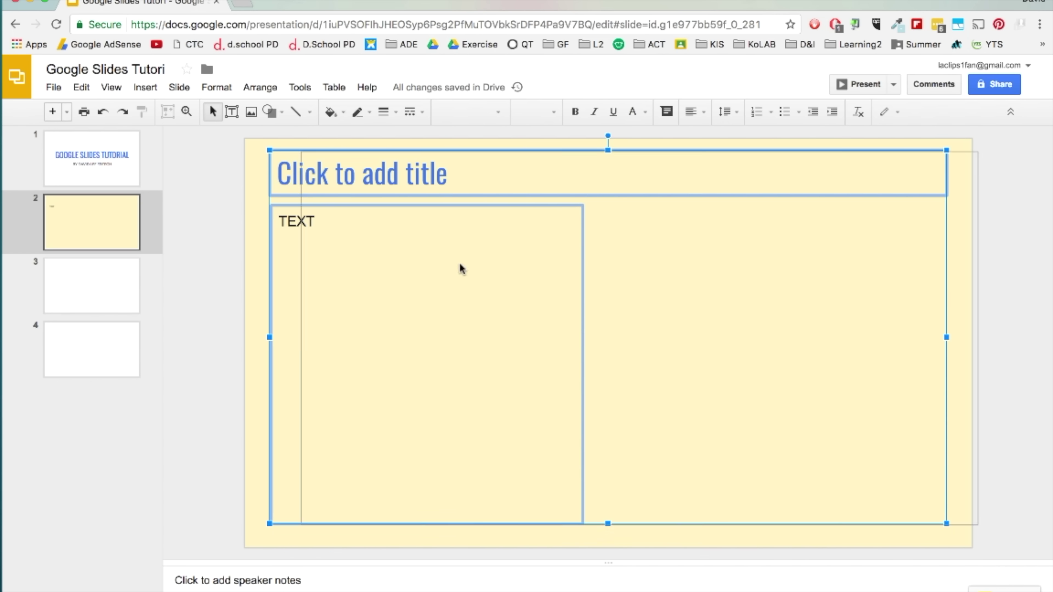
pyautogui.press('Down')
# Step: Make the title and TEXT bold, 48 pt Poiret One, then delete both boxes
pyautogui.click(575, 111)
pyautogui.click(533, 112)
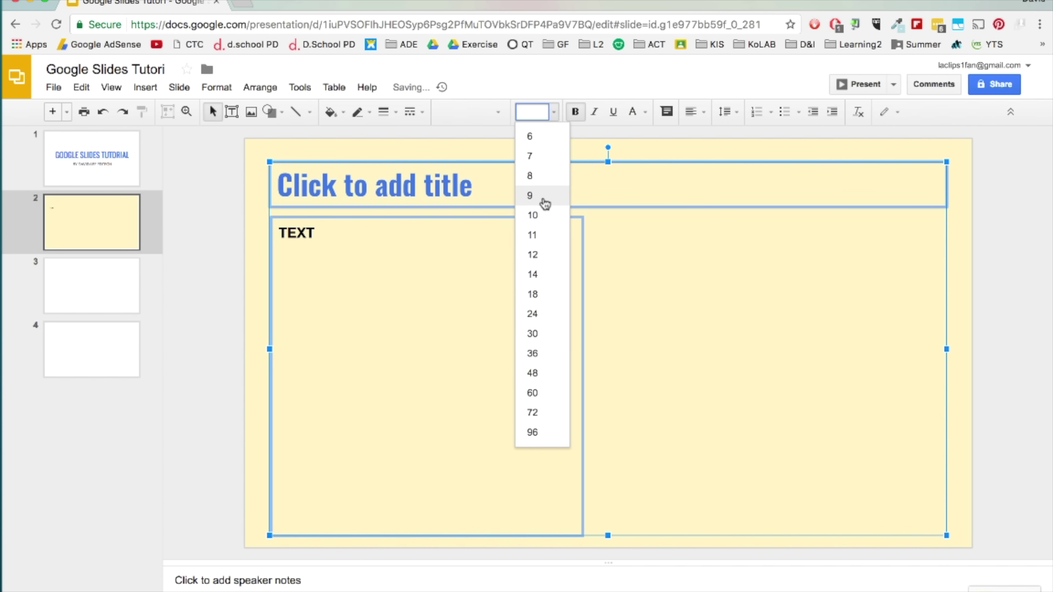
pyautogui.click(535, 373)
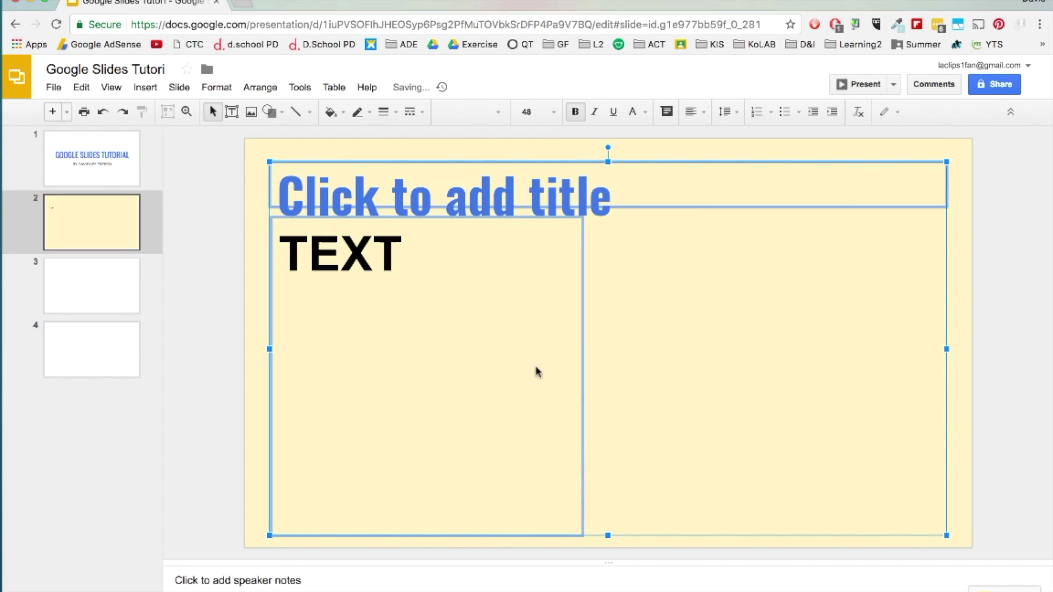
pyautogui.click(499, 114)
pyautogui.click(483, 187)
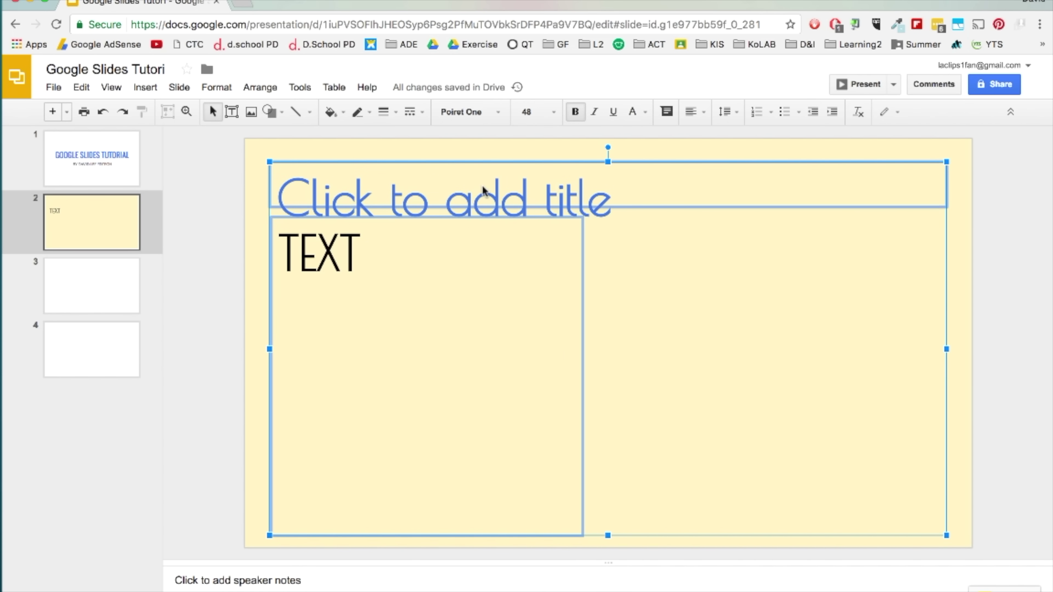
pyautogui.press('BackSpace')
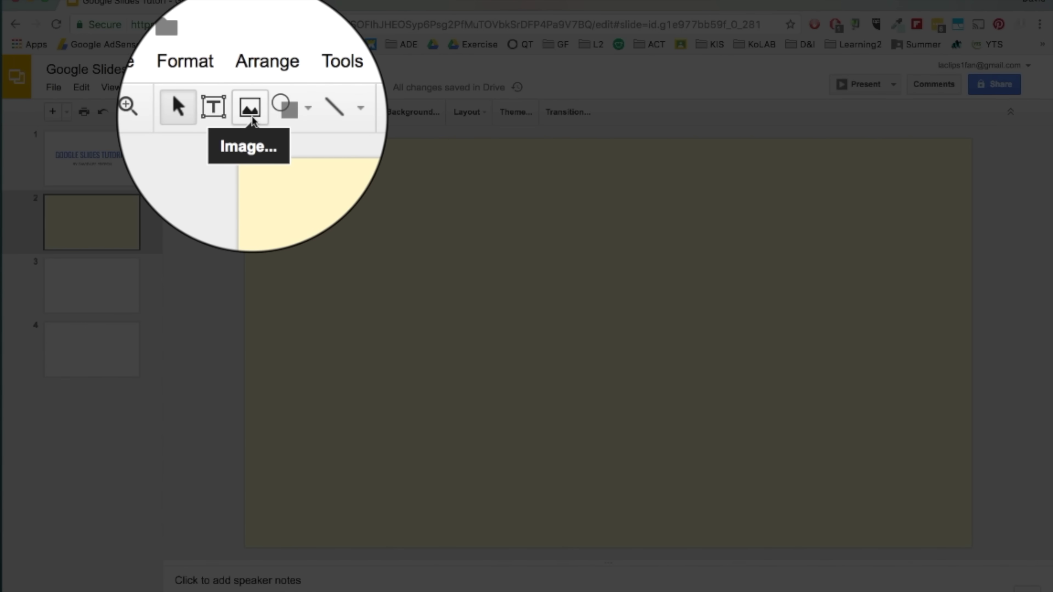
# Step: Insert the sneaker screenshot from the desktop onto slide 2
pyautogui.click(145, 87)
pyautogui.click(205, 153)
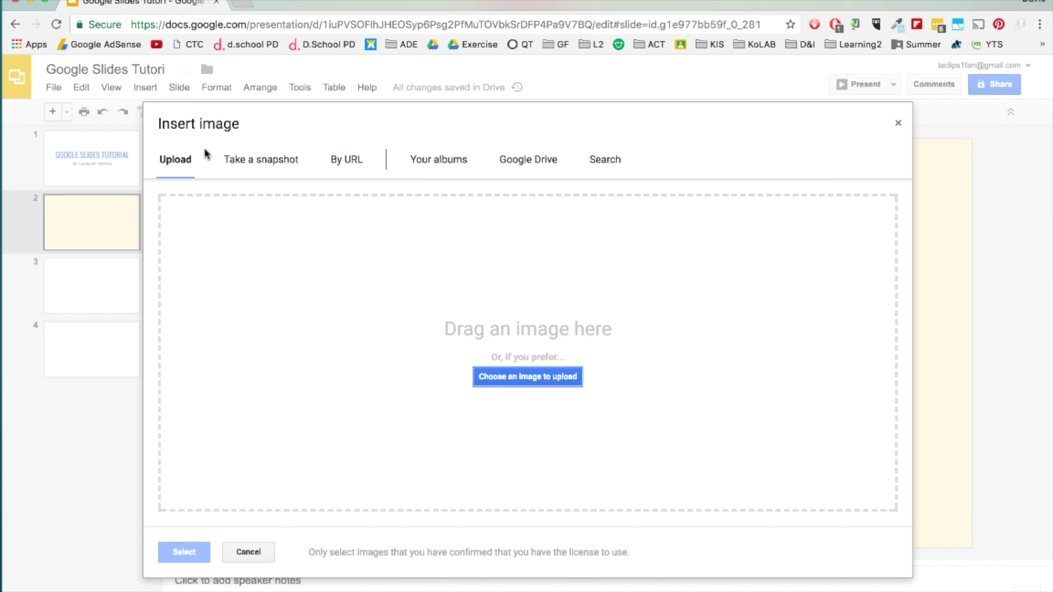
pyautogui.click(524, 379)
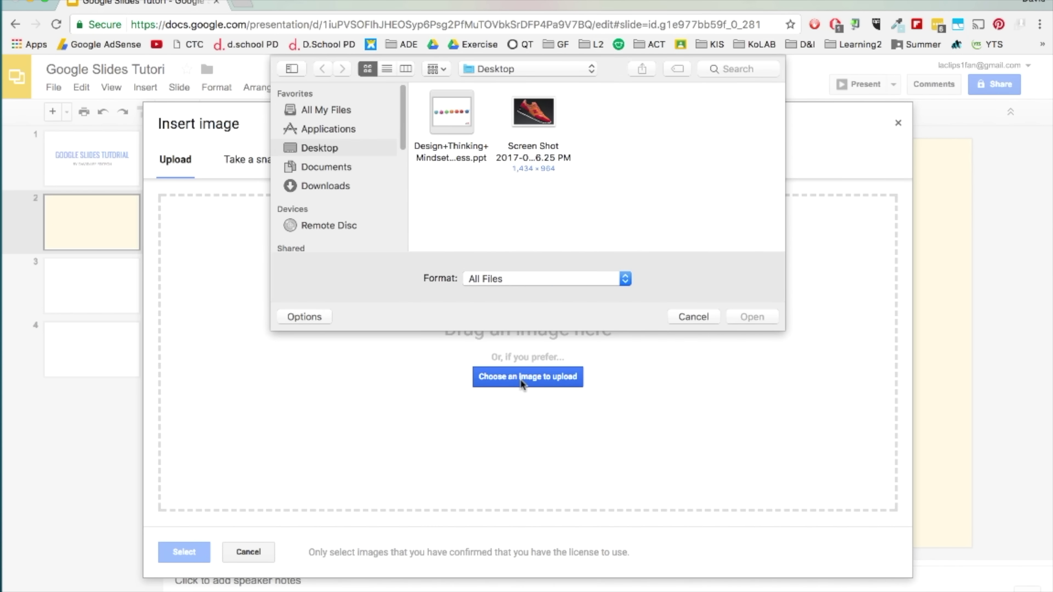
pyautogui.click(693, 317)
pyautogui.moveTo(1050, 209); pyautogui.dragTo(941, 222)
pyautogui.moveTo(1003, 19); pyautogui.dragTo(546, 371)
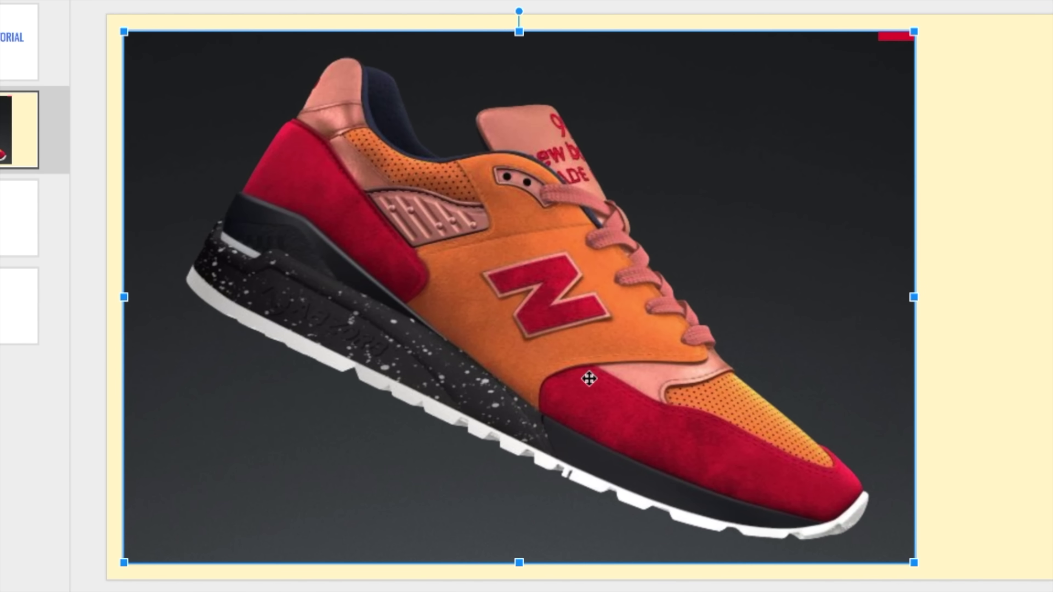
# Step: Crop the sneaker image's left and right edges and mask it into a starburst shape
pyautogui.doubleClick(575, 338)
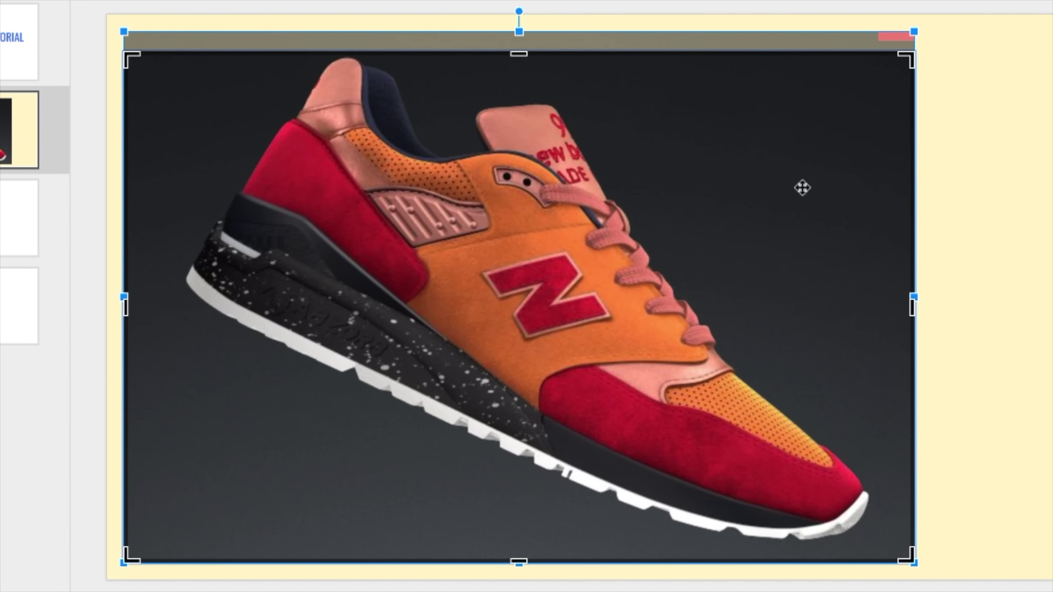
pyautogui.moveTo(884, 307); pyautogui.dragTo(883, 308)
pyautogui.moveTo(141, 307); pyautogui.dragTo(164, 307)
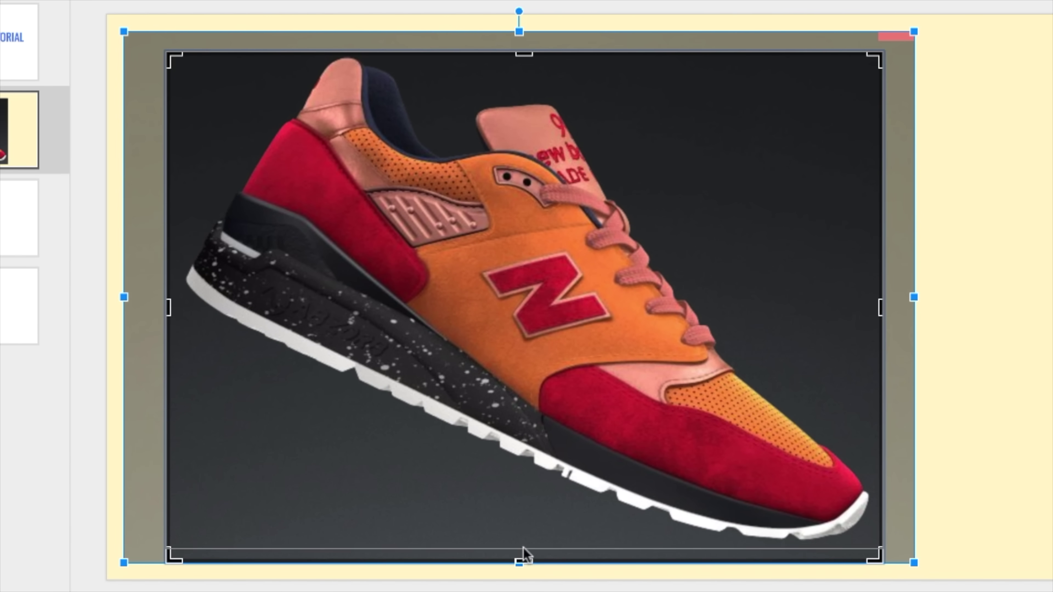
pyautogui.press('Return')
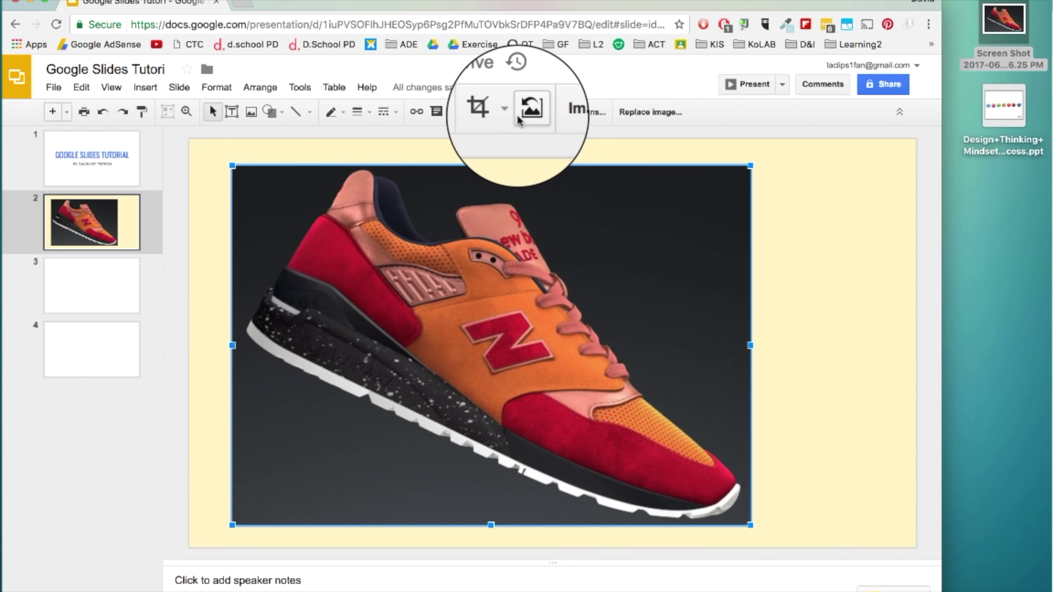
pyautogui.click(536, 31)
pyautogui.moveTo(533, 178)
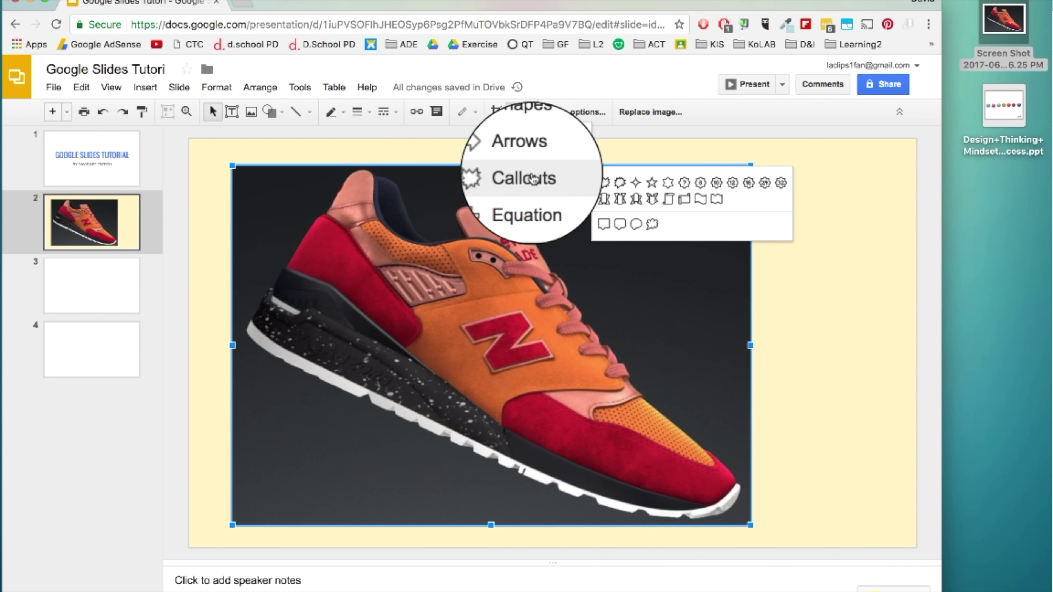
pyautogui.click(605, 182)
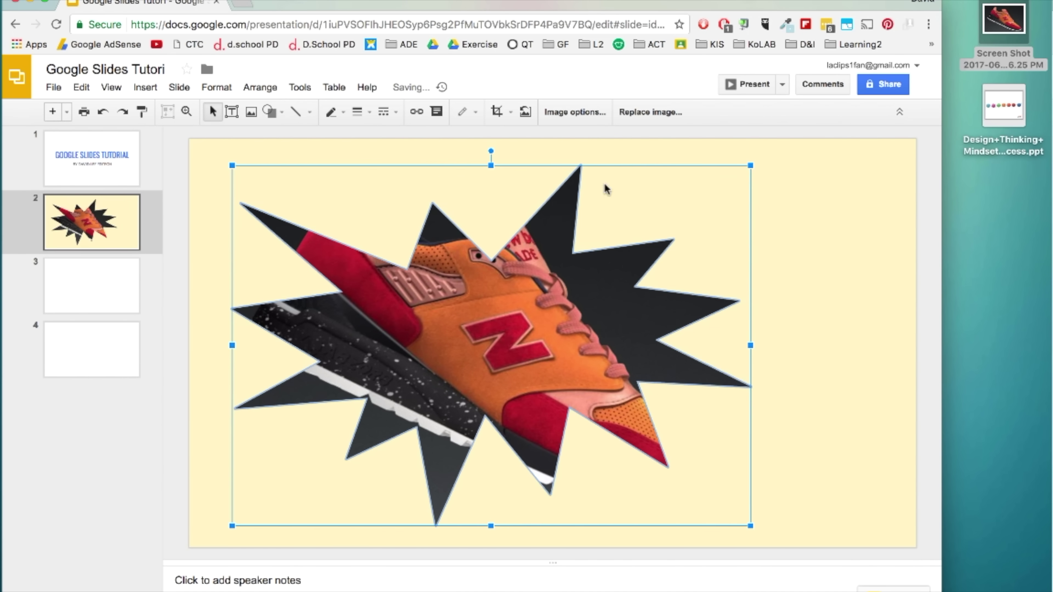
# Step: Shrink the starburst image and place it at the slide's top right
pyautogui.click(704, 248)
pyautogui.moveTo(818, 98); pyautogui.dragTo(521, 315)
pyautogui.moveTo(348, 461); pyautogui.dragTo(715, 297)
pyautogui.click(214, 193)
# Step: Insert a webcam snapshot, shrink it and place it below the starburst
pyautogui.click(138, 89)
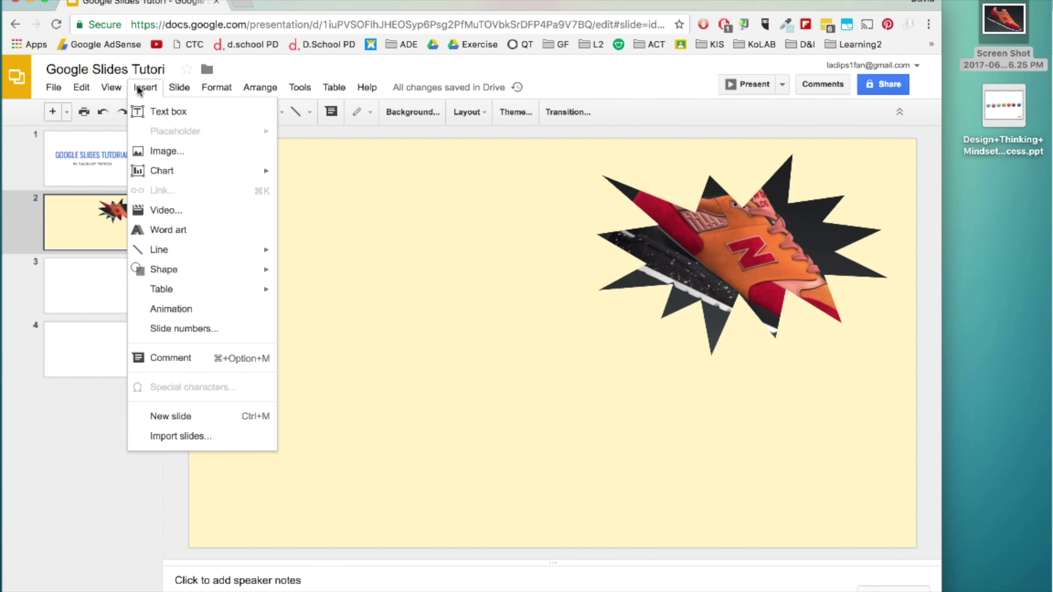
pyautogui.click(206, 151)
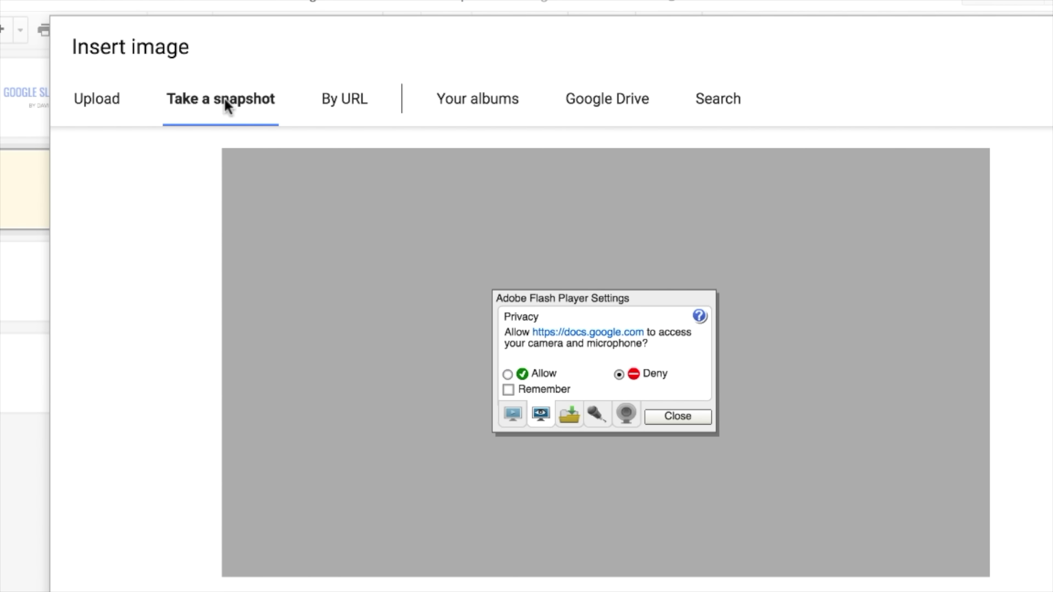
pyautogui.click(507, 374)
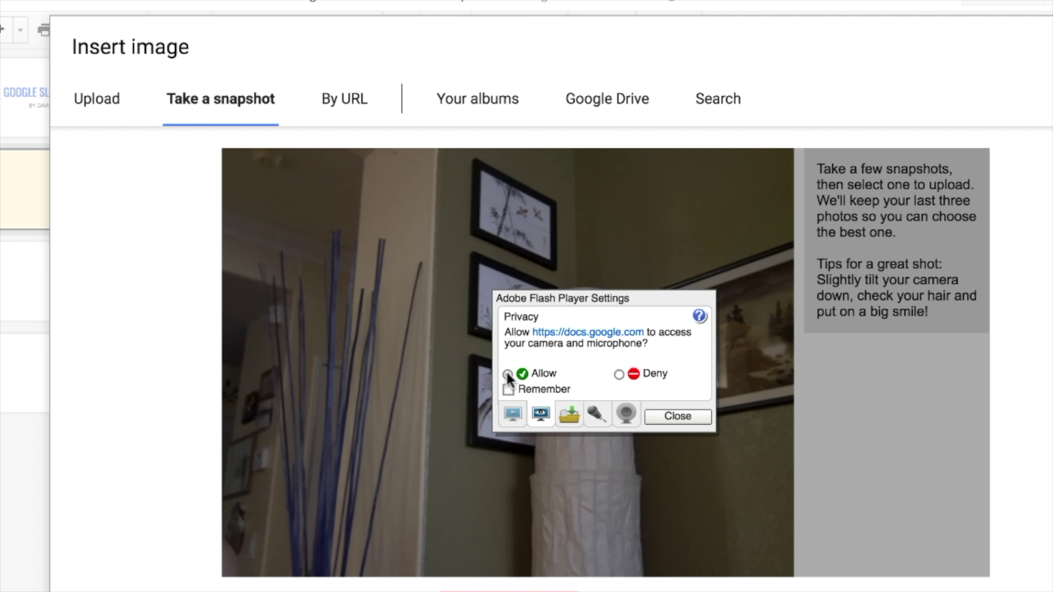
pyautogui.click(668, 416)
pyautogui.click(530, 588)
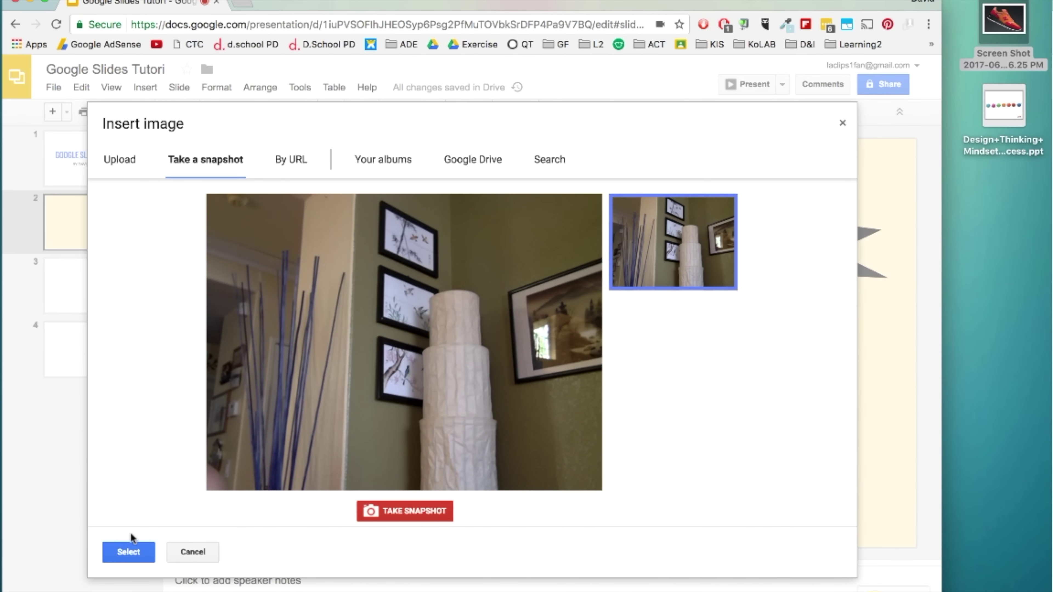
pyautogui.click(124, 552)
pyautogui.moveTo(202, 151); pyautogui.dragTo(388, 287)
pyautogui.moveTo(463, 346); pyautogui.dragTo(717, 423)
pyautogui.click(580, 388)
# Step: Search the web for 'PUPPY' and insert the photo of the puppy sitting in a bowl
pyautogui.click(145, 87)
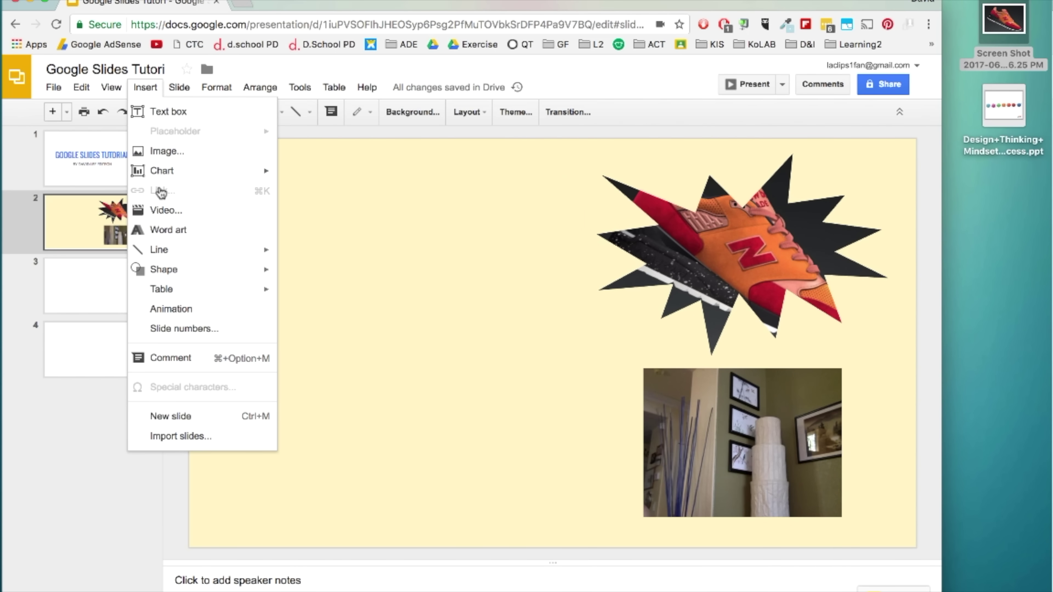
pyautogui.click(160, 152)
pyautogui.click(321, 117)
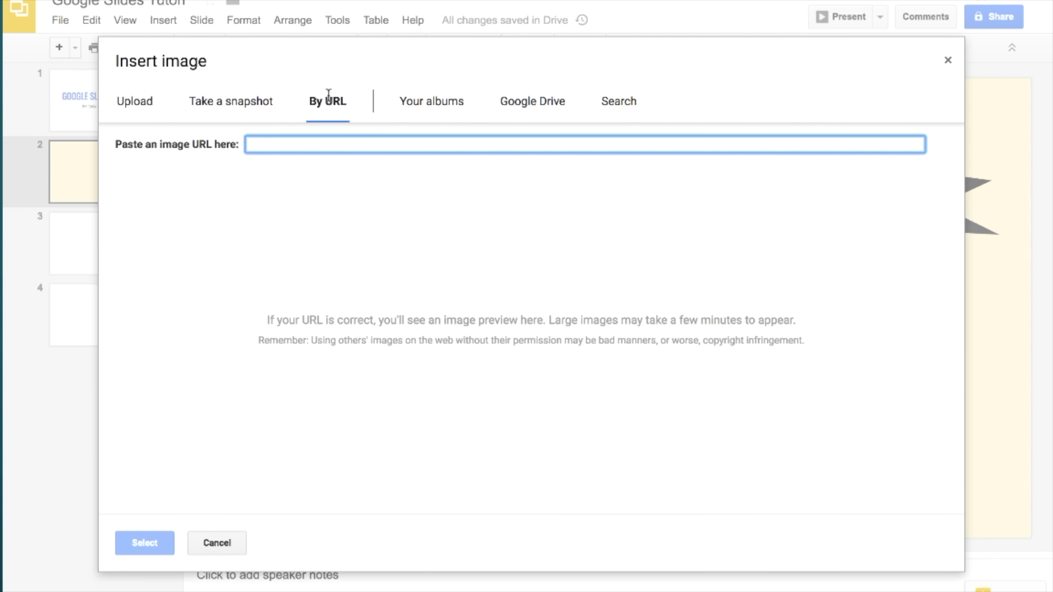
pyautogui.click(453, 110)
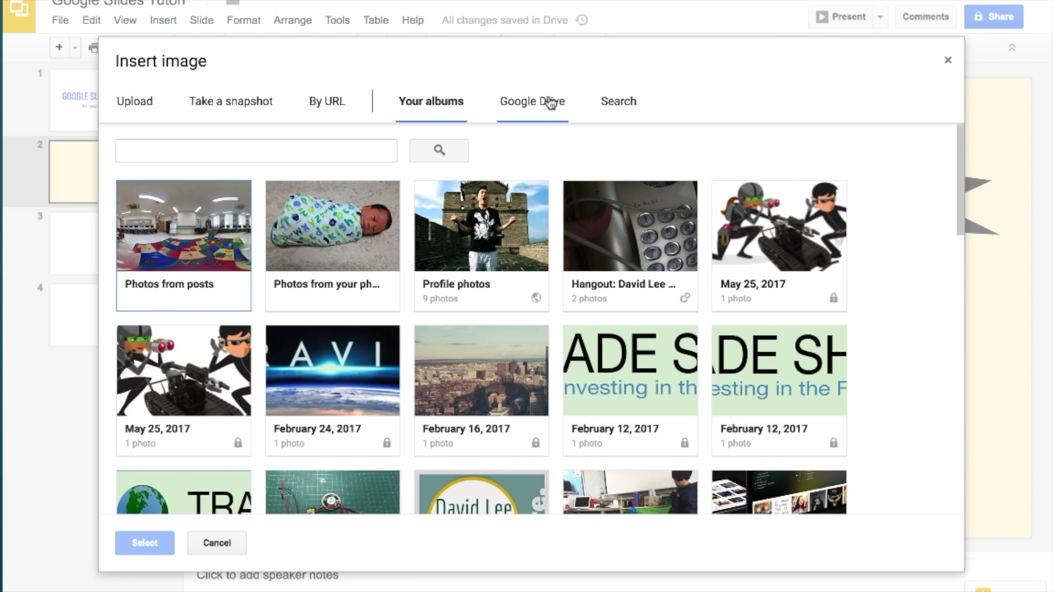
pyautogui.click(555, 107)
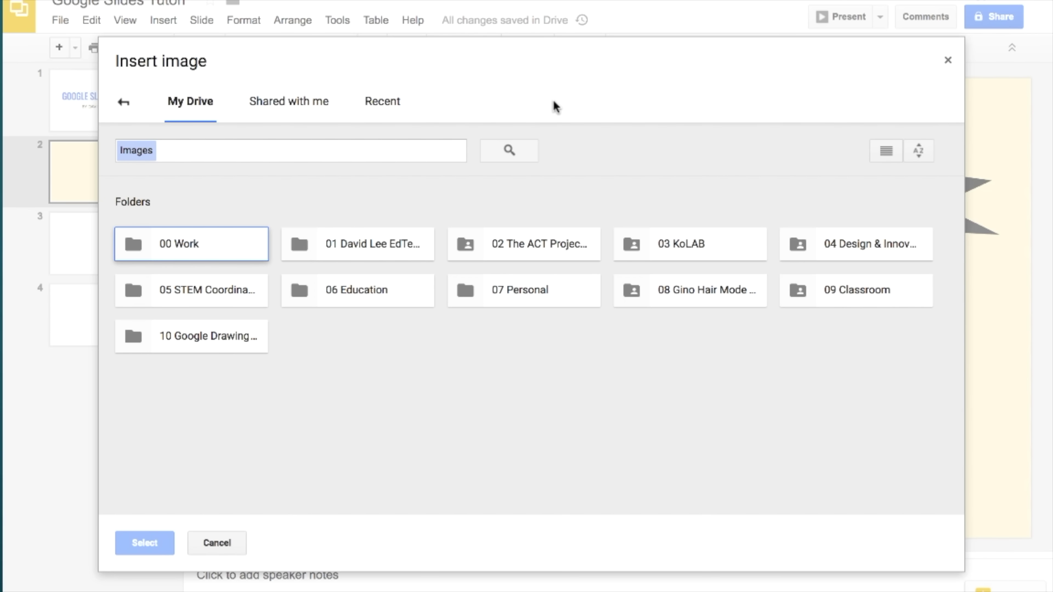
pyautogui.click(125, 102)
pyautogui.click(622, 99)
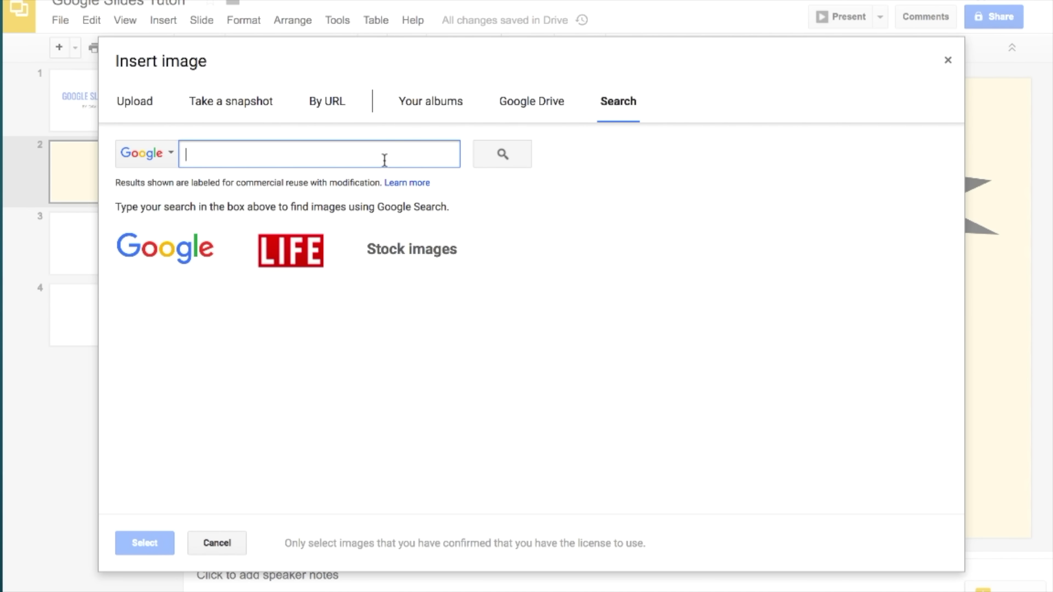
pyautogui.write('PUPPY')
pyautogui.press('Return')
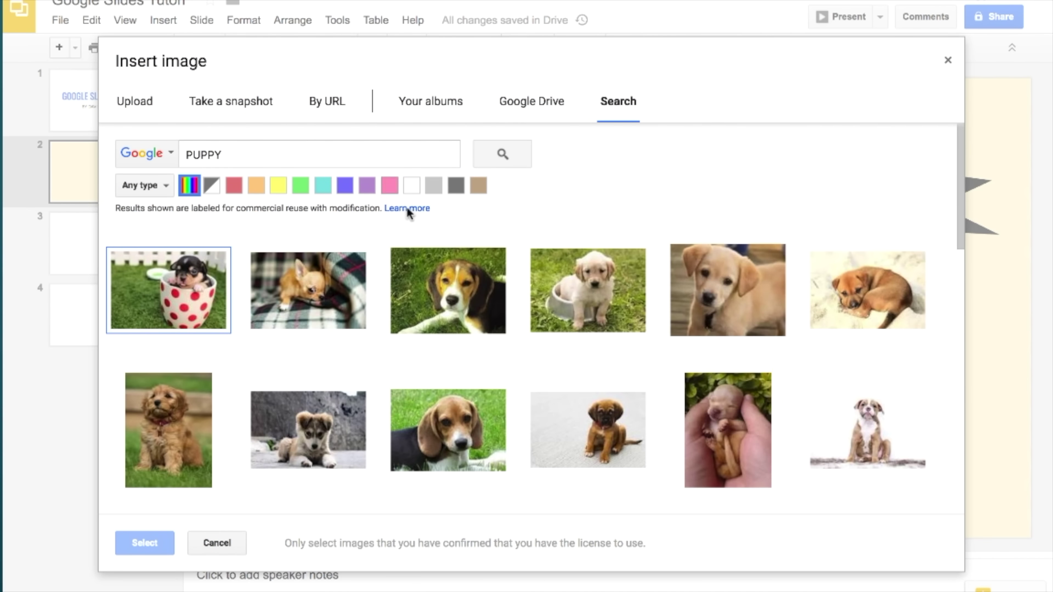
pyautogui.click(588, 290)
pyautogui.click(145, 551)
# Step: Shrink the puppy photo to the lower left and search YouTube for 'DAVID LEE EDTECH GOOGLE DRIVE'
pyautogui.moveTo(395, 278); pyautogui.dragTo(466, 513)
pyautogui.click(145, 87)
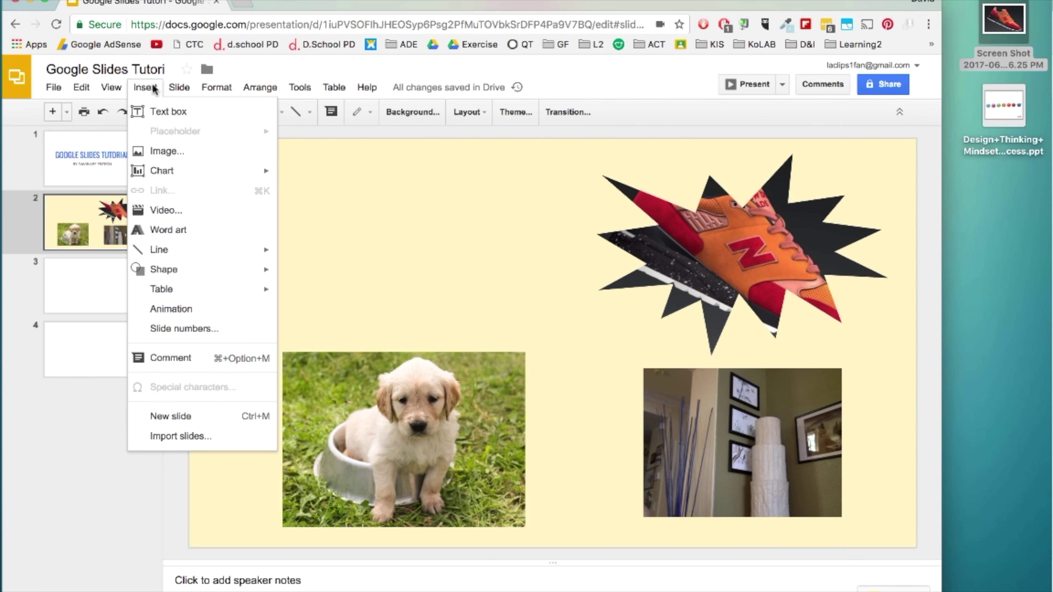
pyautogui.click(202, 217)
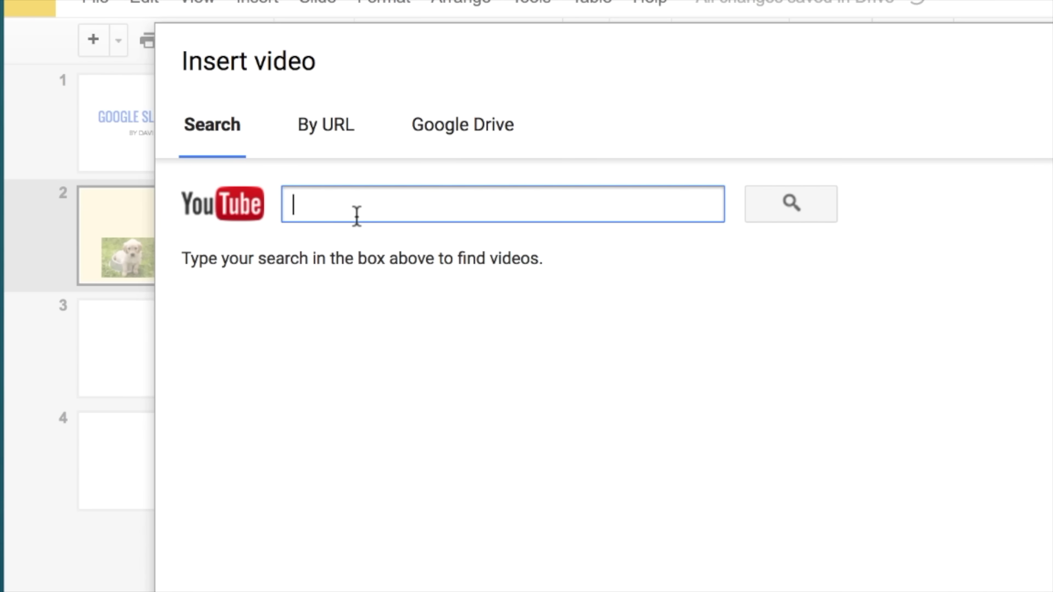
pyautogui.click(352, 124)
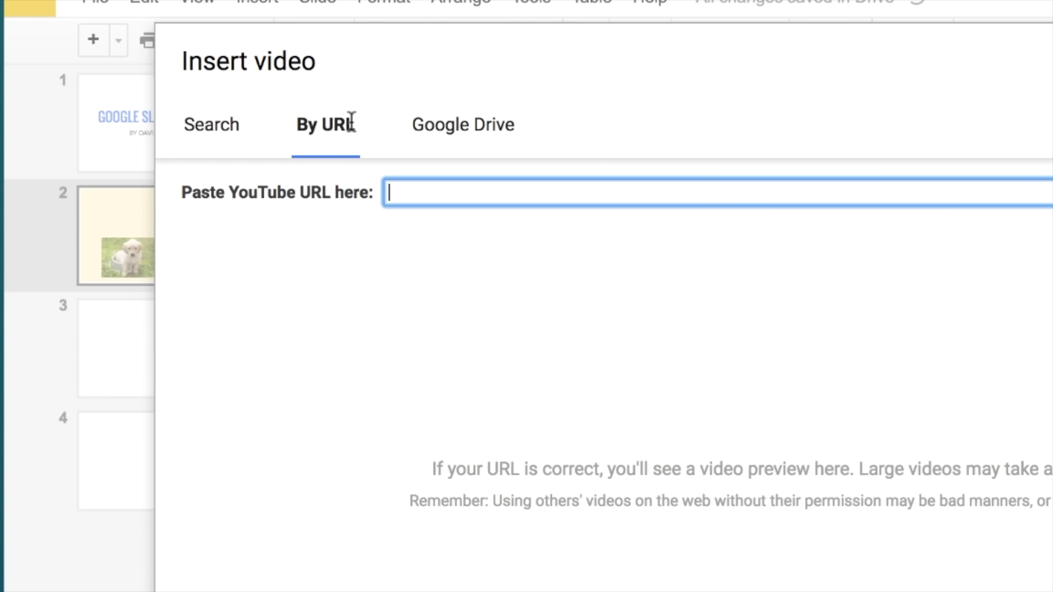
pyautogui.click(433, 134)
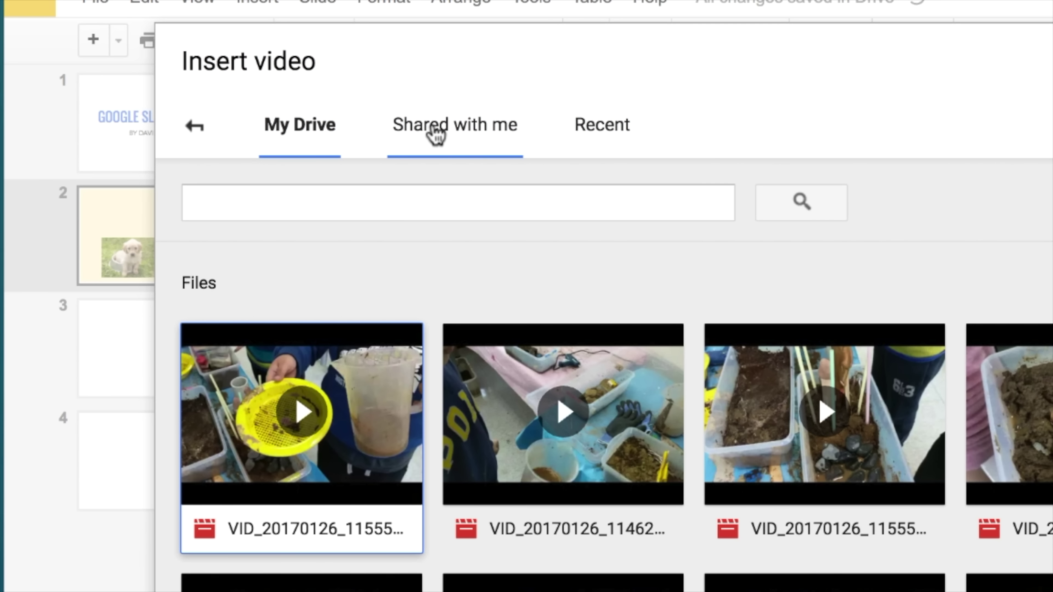
pyautogui.click(194, 126)
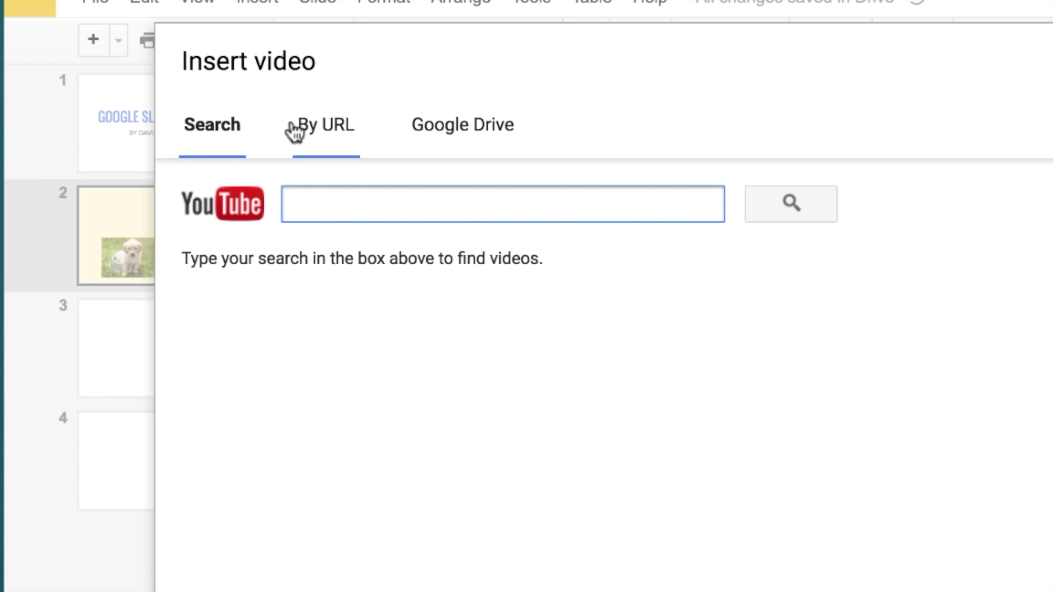
pyautogui.write('DAVID LEE EDTECH')
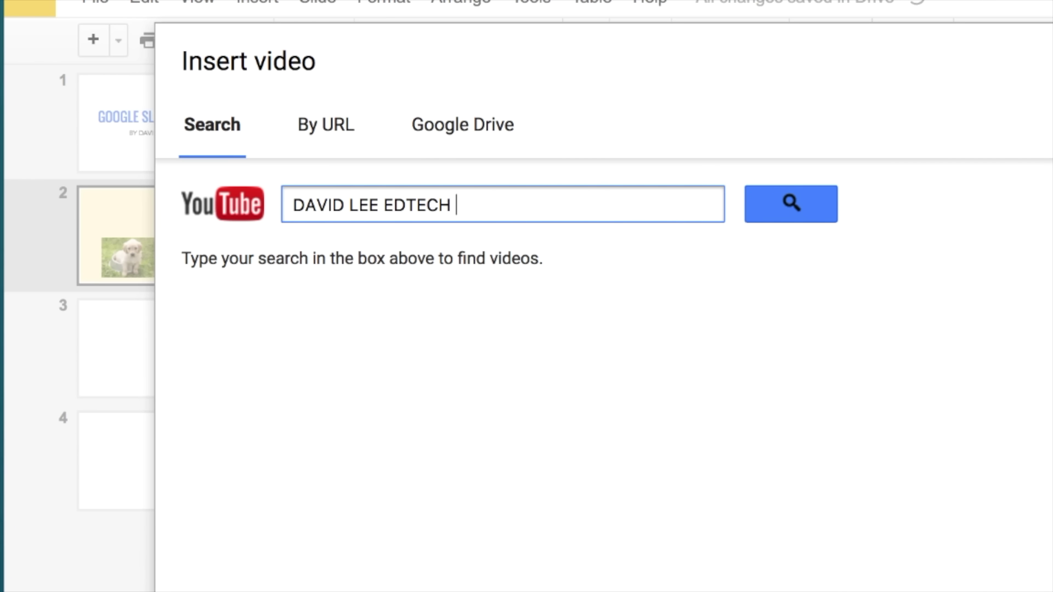
pyautogui.write(' GOOGLE DRIVE')
pyautogui.press('Return')
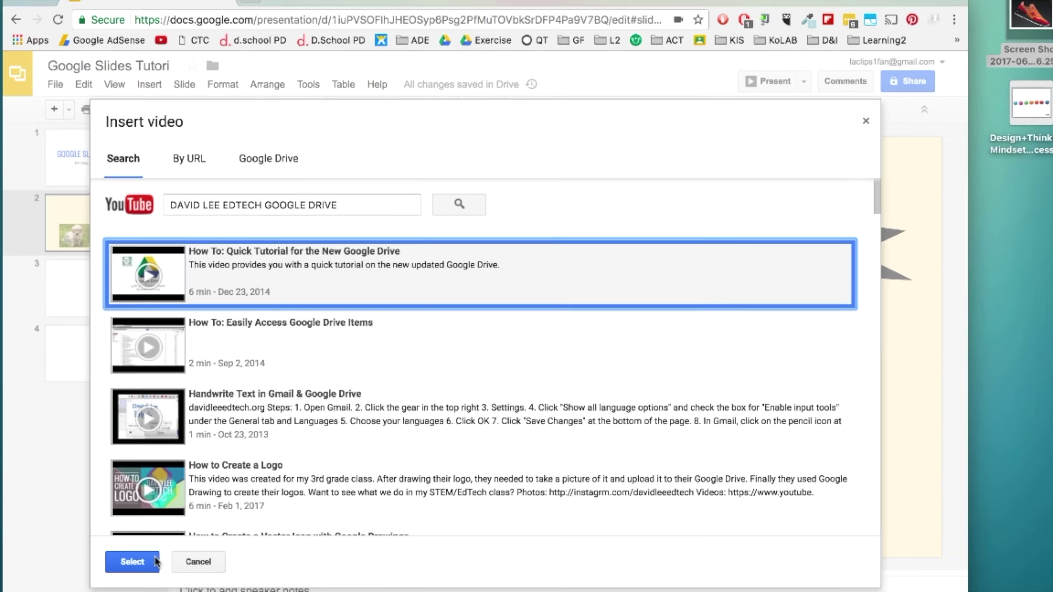
# Step: Insert the quick Google Drive tutorial video on slide 2 and preview it
pyautogui.click(134, 560)
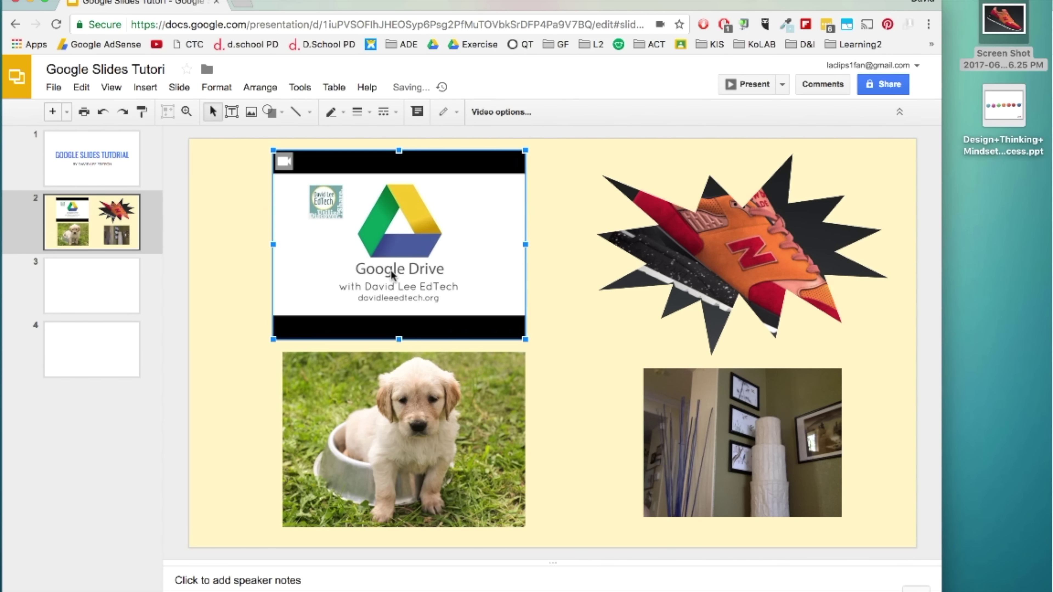
pyautogui.click(587, 359)
pyautogui.click(400, 290)
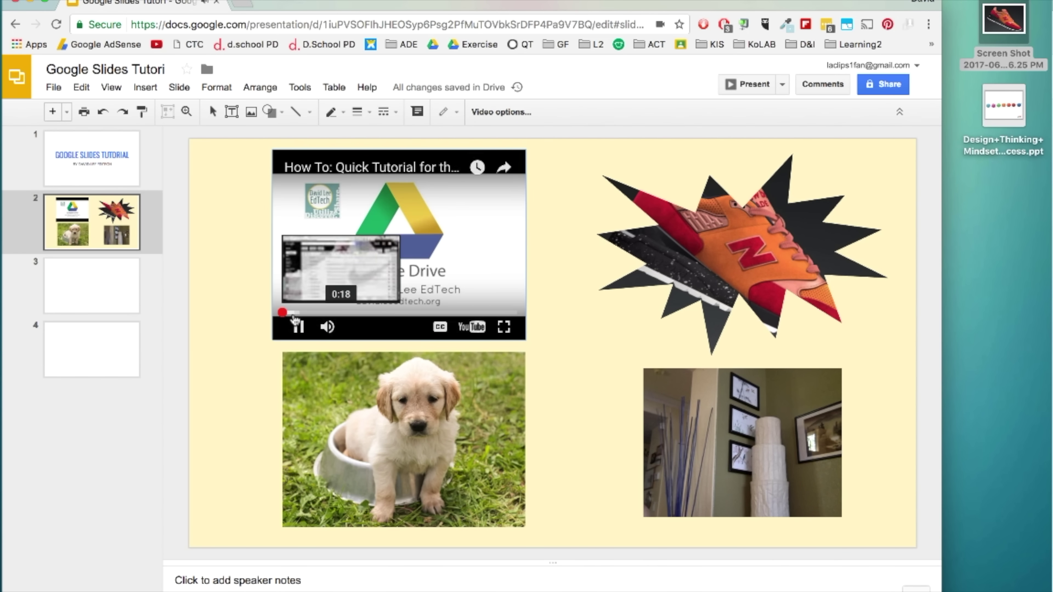
pyautogui.click(298, 326)
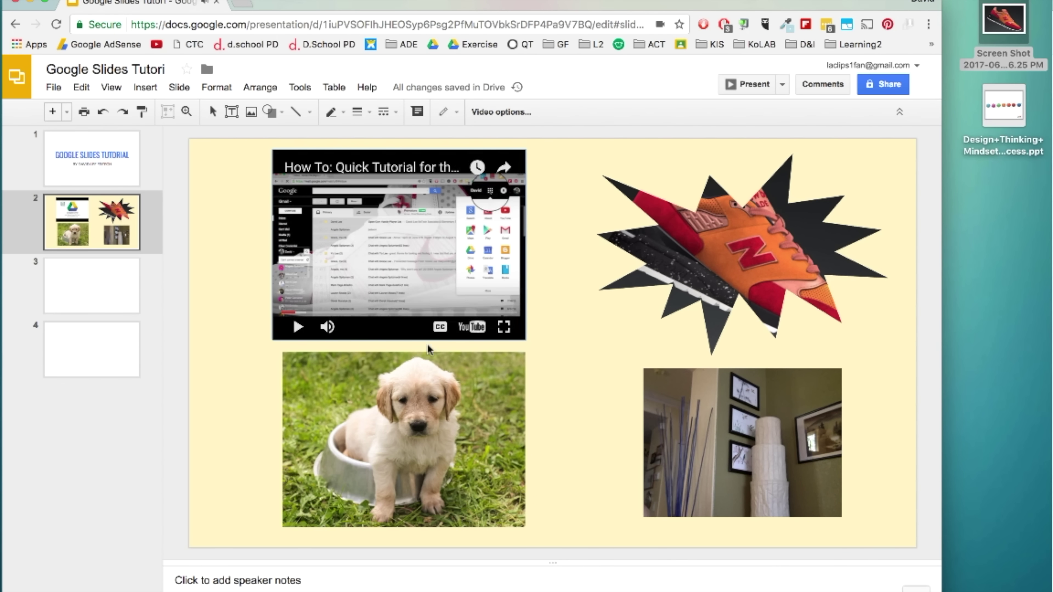
# Step: Present slide 2 full screen, play the video, then exit the presentation
pyautogui.click(738, 82)
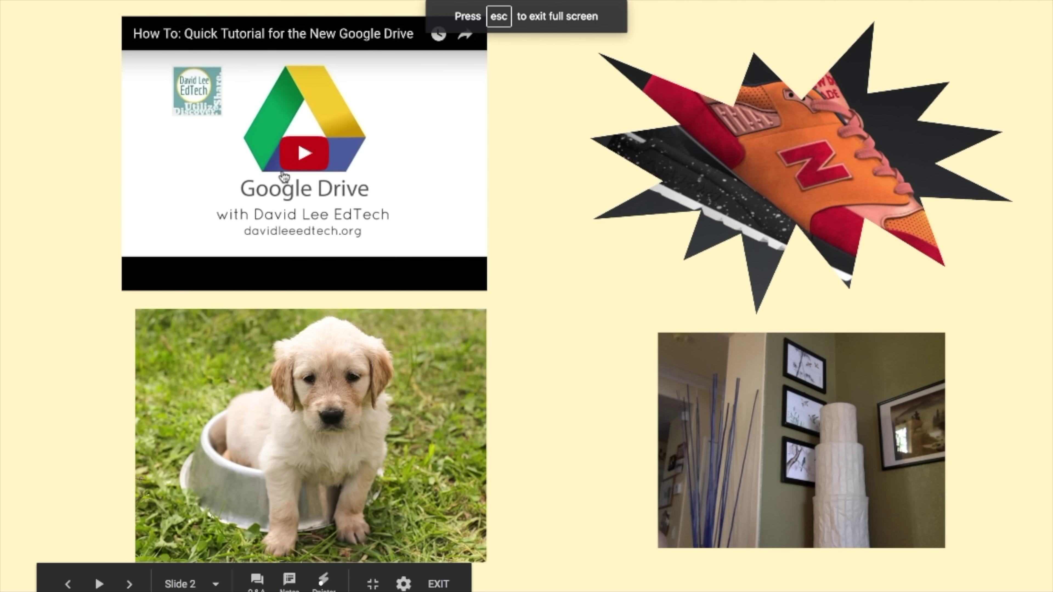
pyautogui.click(296, 161)
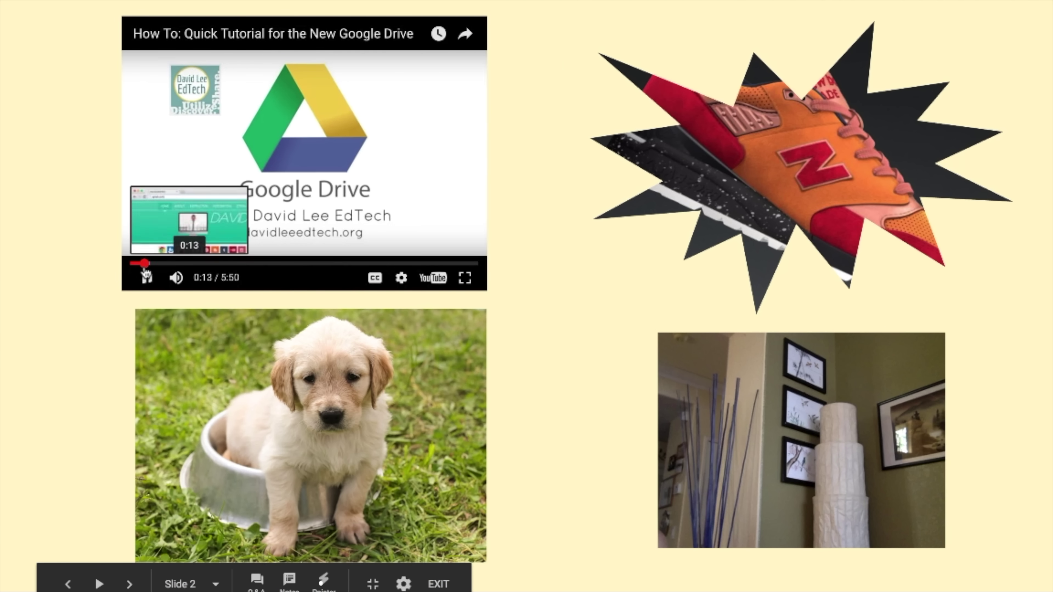
pyautogui.press('Escape')
# Step: Insert a bar chart on slide 3
pyautogui.press('Down')
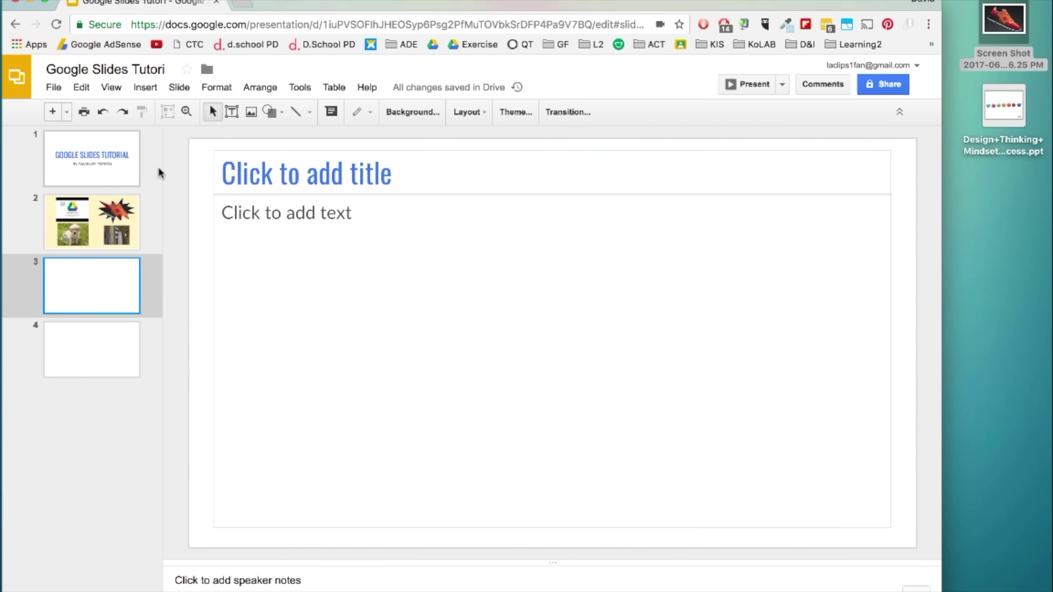
pyautogui.click(157, 88)
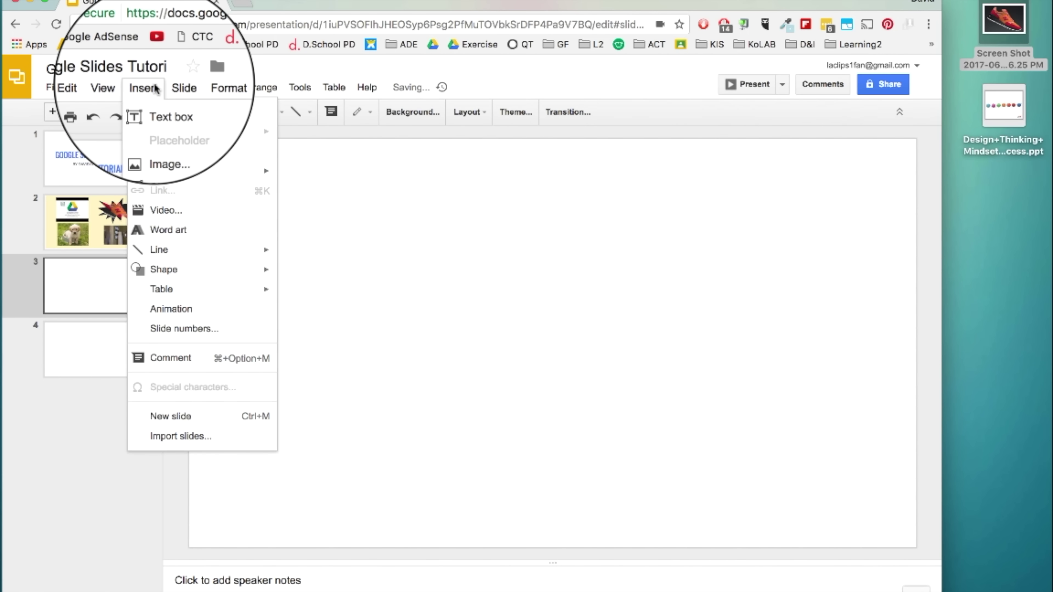
pyautogui.moveTo(244, 171)
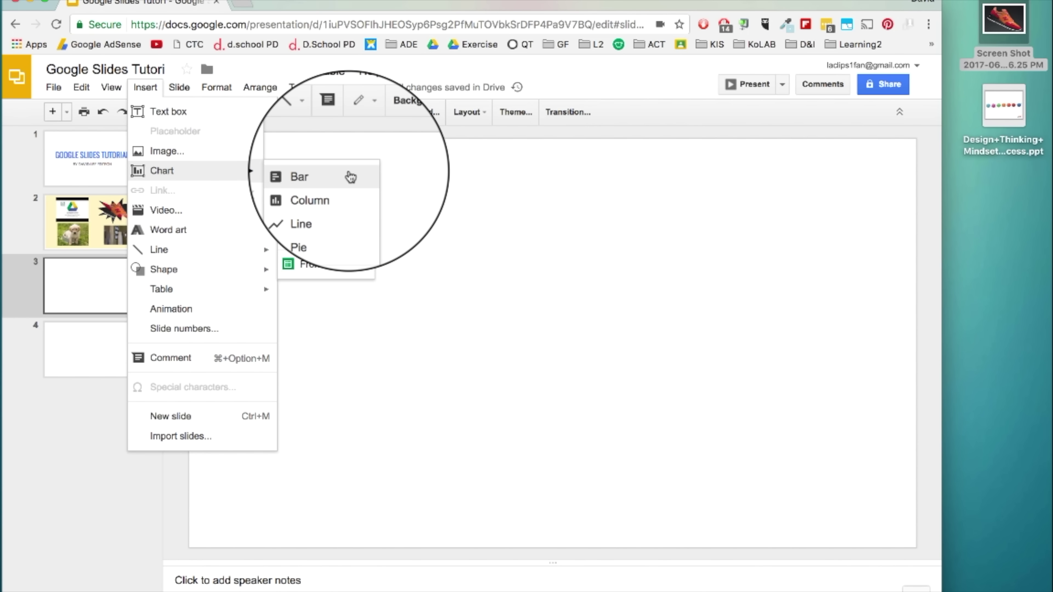
pyautogui.click(300, 174)
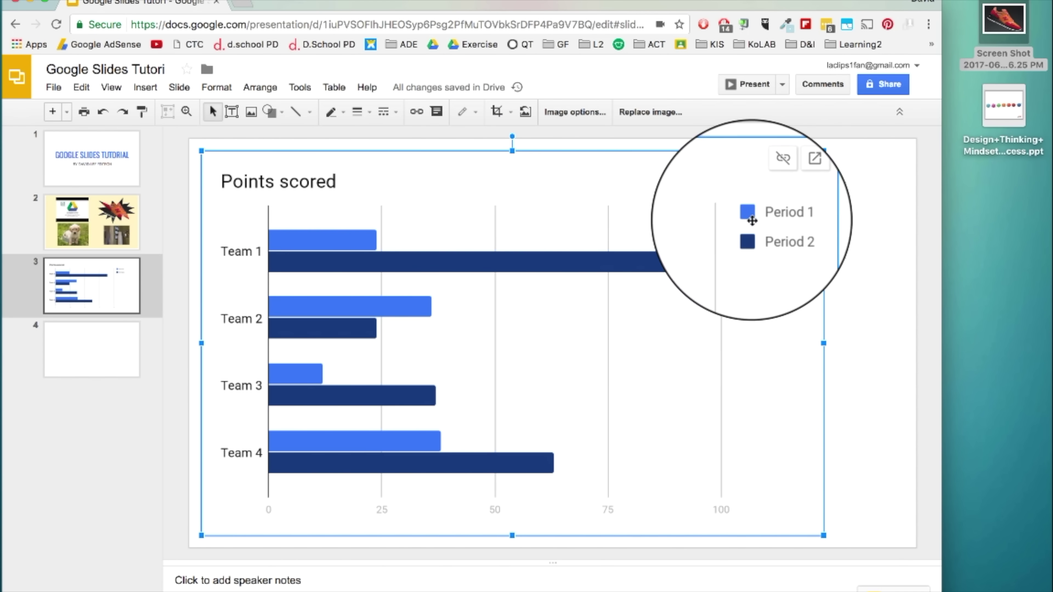
# Step: In the chart's source sheet, set B2 to 100 and C5 to 2
pyautogui.click(807, 170)
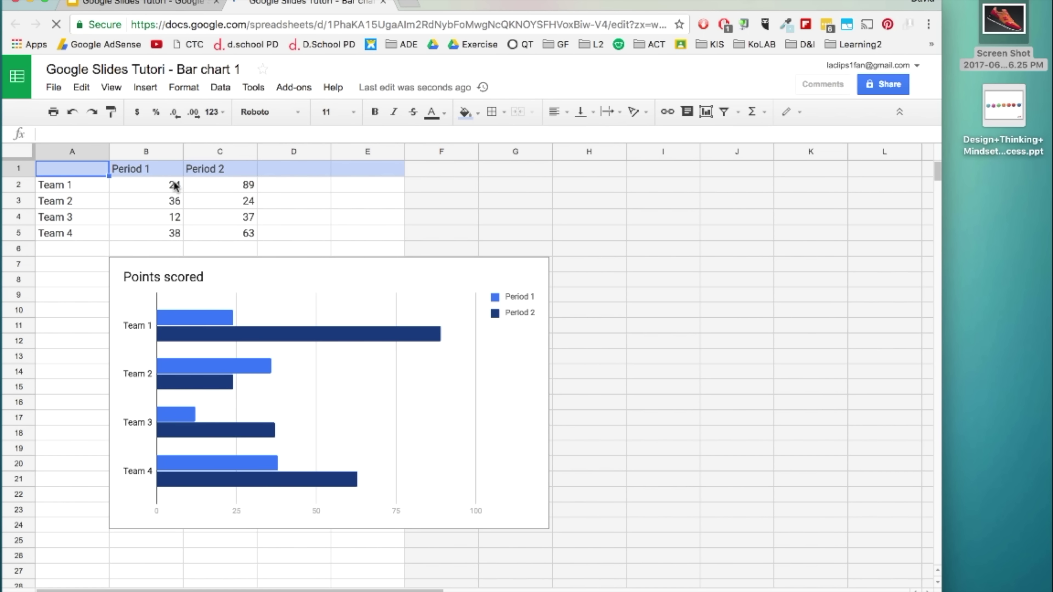
pyautogui.write('100')
pyautogui.press('Return')
pyautogui.click(242, 233)
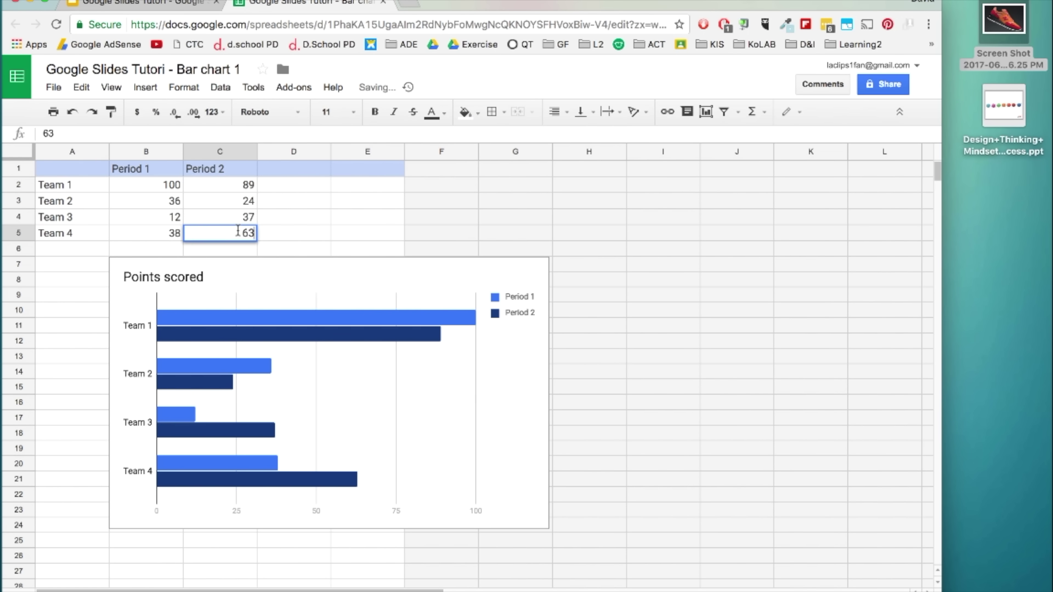
pyautogui.write('2')
pyautogui.press('Return')
# Step: Update the chart in Slides, shrink it to about two-thirds and centre it
pyautogui.click(173, 8)
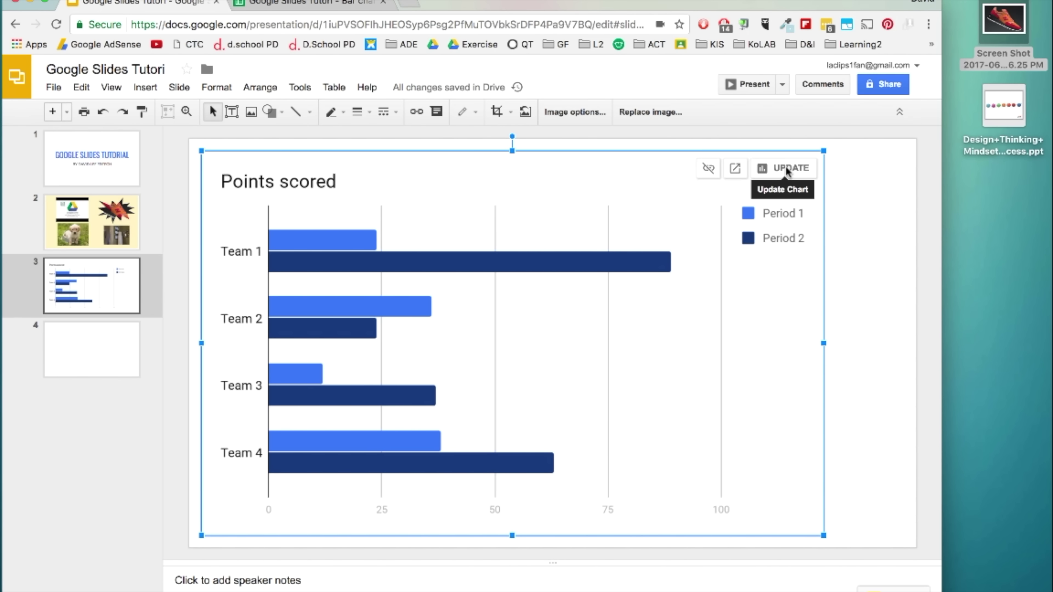
pyautogui.click(784, 174)
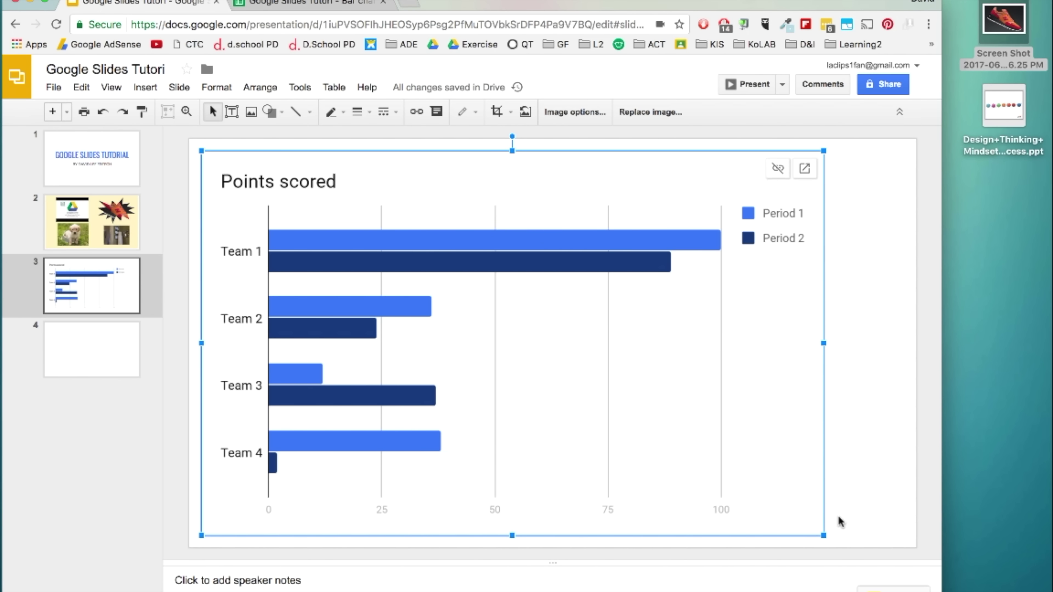
pyautogui.moveTo(825, 536); pyautogui.dragTo(623, 448)
pyautogui.moveTo(538, 378); pyautogui.dragTo(528, 368)
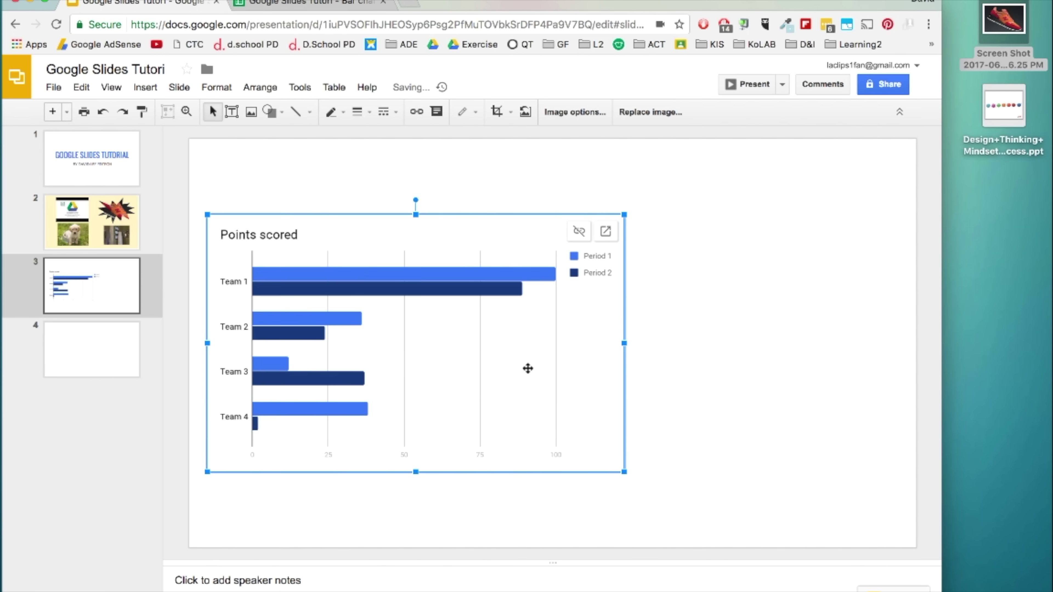
# Step: Insert a 3 x 5 table and size it to fill the right side beside the chart
pyautogui.click(145, 87)
pyautogui.moveTo(226, 293)
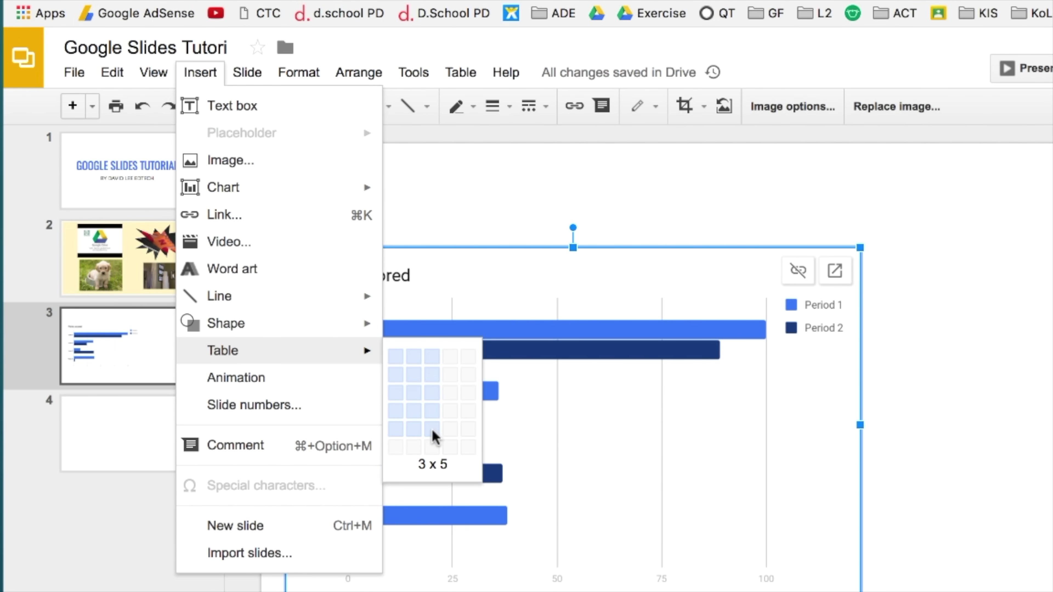
pyautogui.click(434, 434)
pyautogui.moveTo(252, 265); pyautogui.dragTo(642, 166)
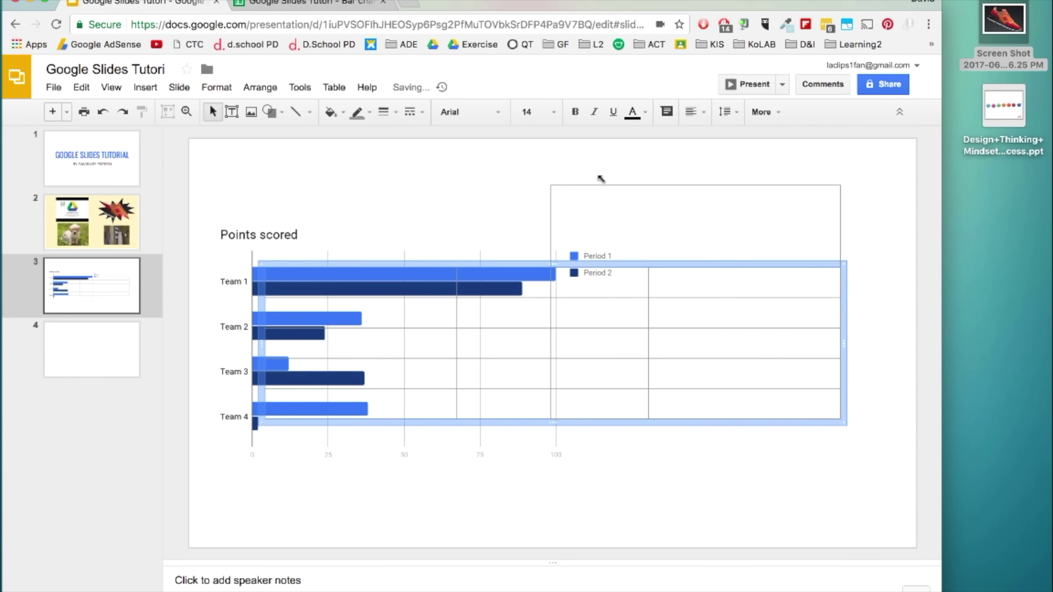
pyautogui.moveTo(840, 421); pyautogui.dragTo(896, 526)
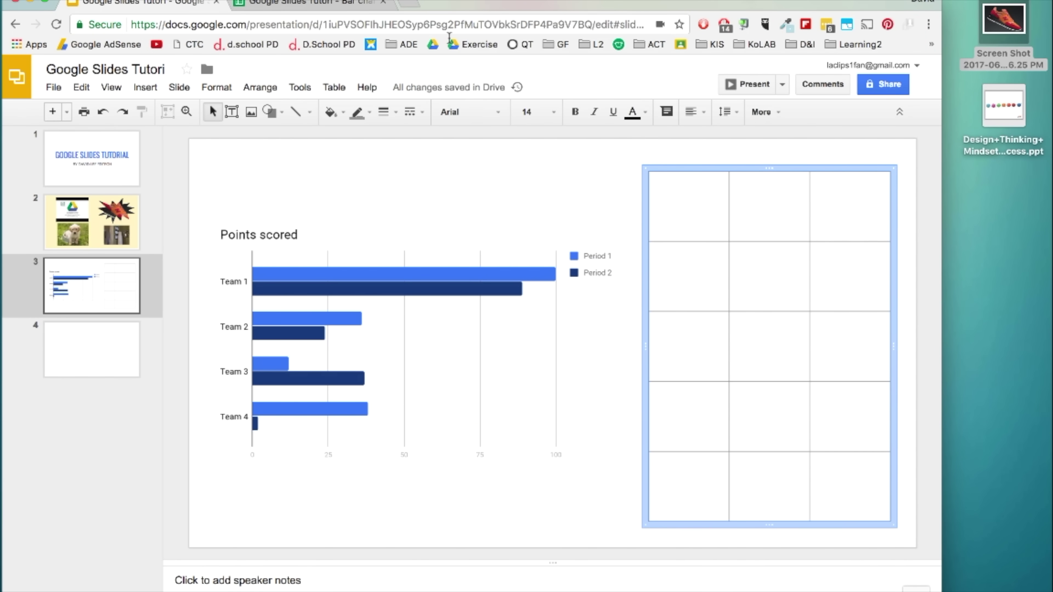
# Step: Copy cells A1:C5 from the chart's sheet and paste them into the table
pyautogui.click(307, 3)
pyautogui.moveTo(76, 173); pyautogui.dragTo(224, 240)
pyautogui.press('super+c')
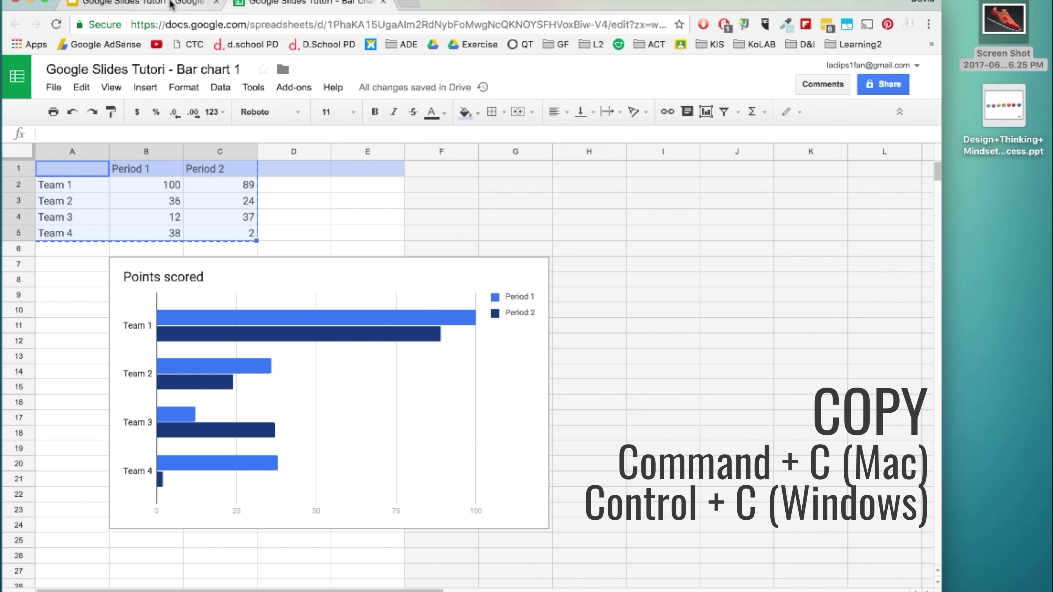
pyautogui.click(182, 5)
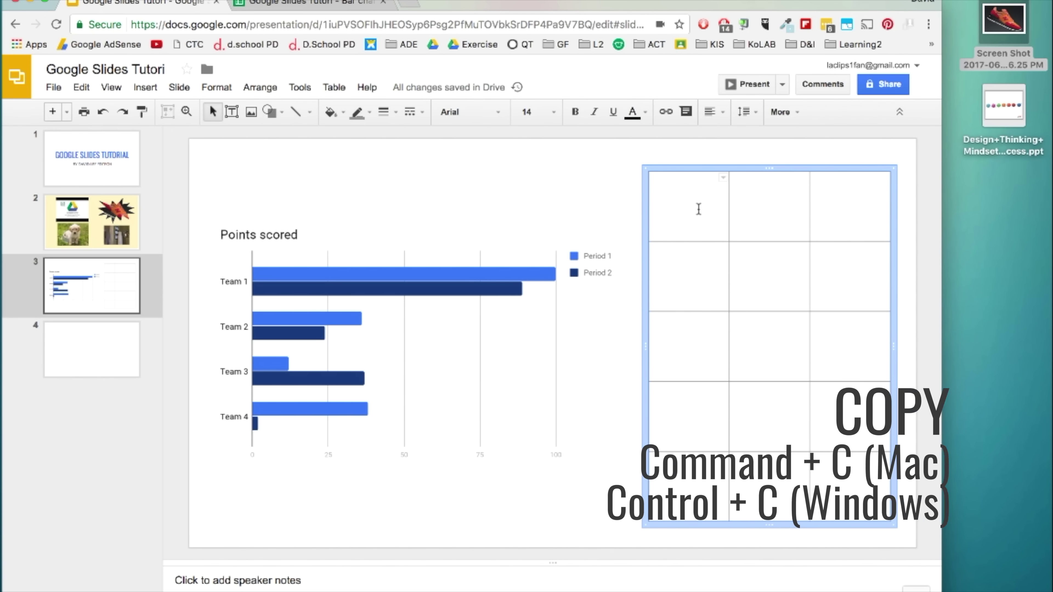
pyautogui.press('super+v')
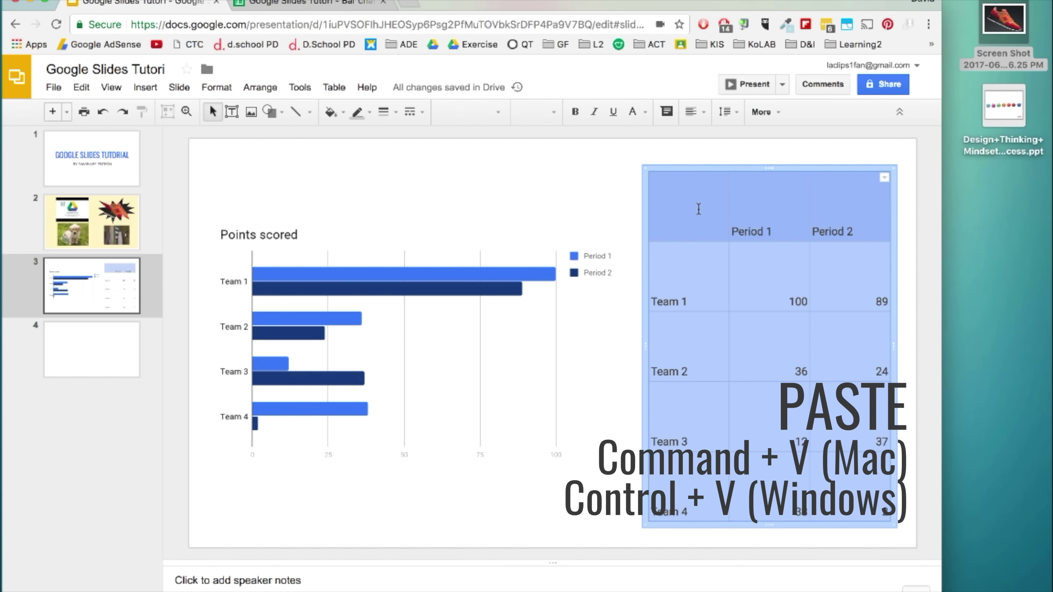
# Step: Delete the empty title and text placeholders on slide 4
pyautogui.click(63, 355)
pyautogui.moveTo(185, 172); pyautogui.dragTo(294, 261)
pyautogui.press('Delete')
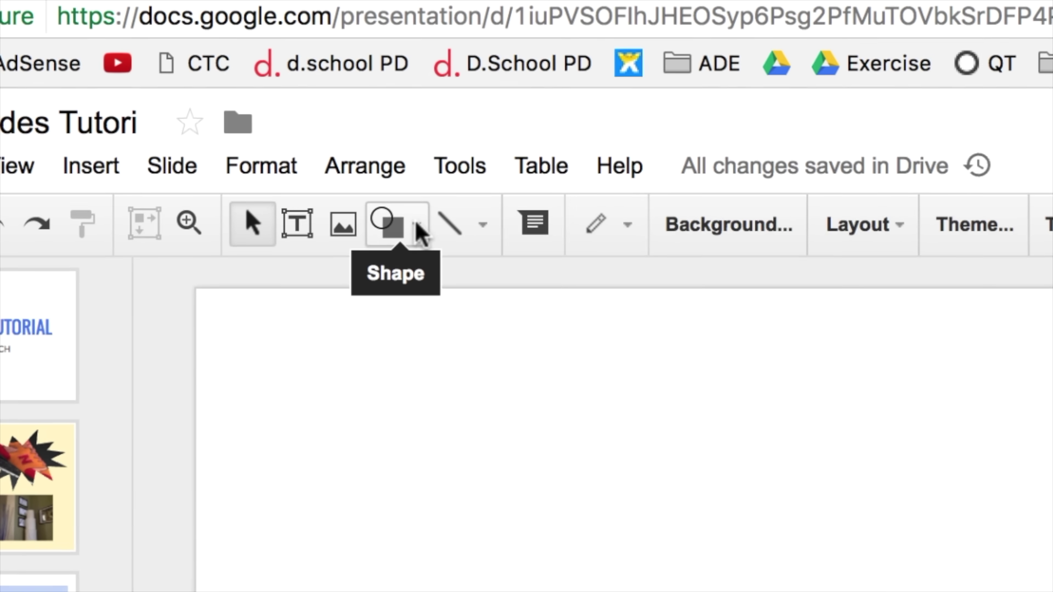
# Step: Draw a yellow right triangle across the bottom of slide 4 with a transparent outline
pyautogui.click(419, 233)
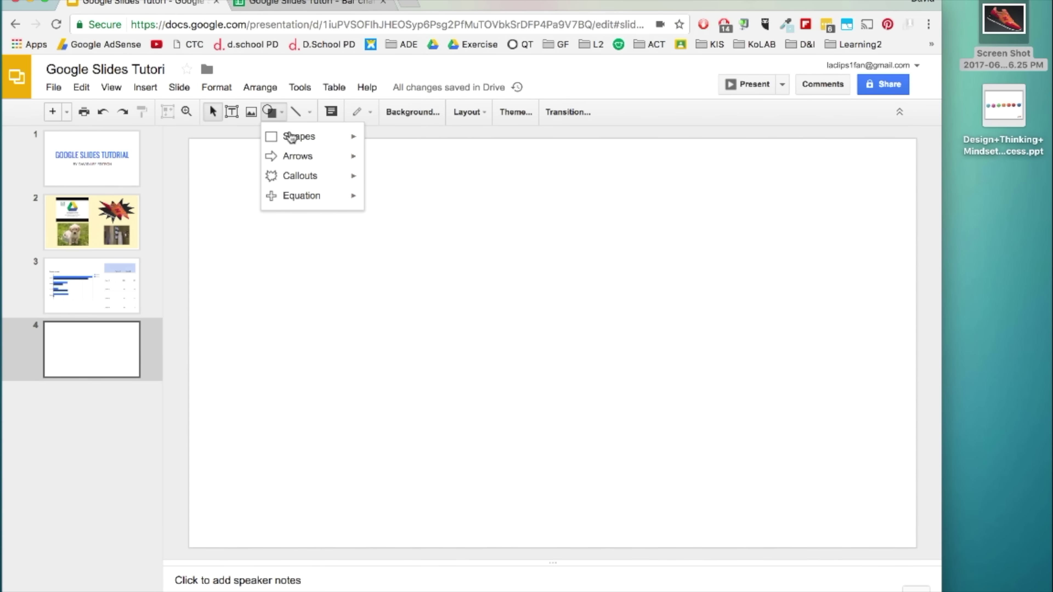
pyautogui.moveTo(442, 295)
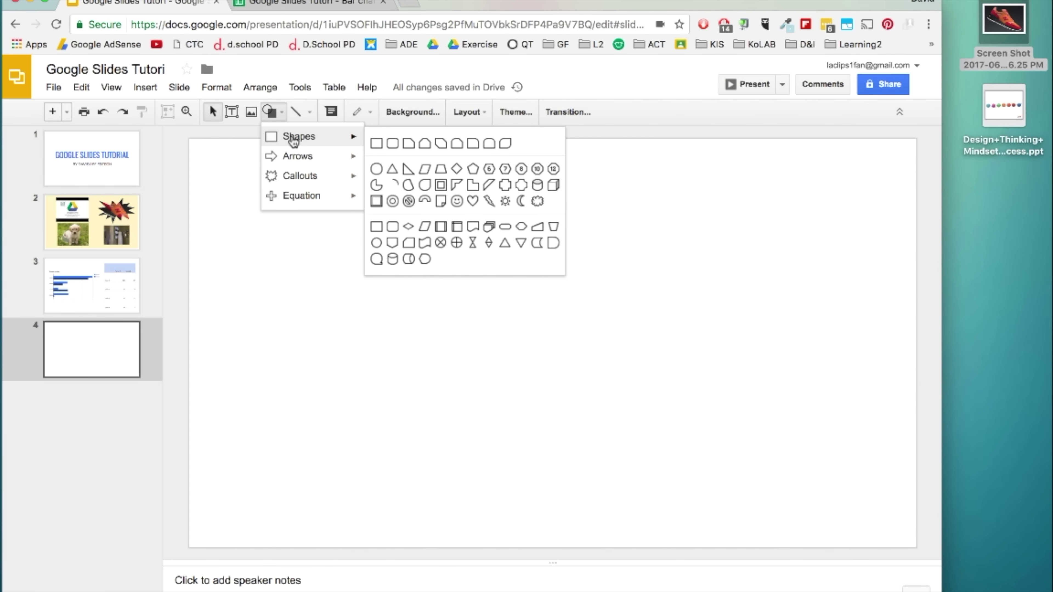
pyautogui.click(408, 169)
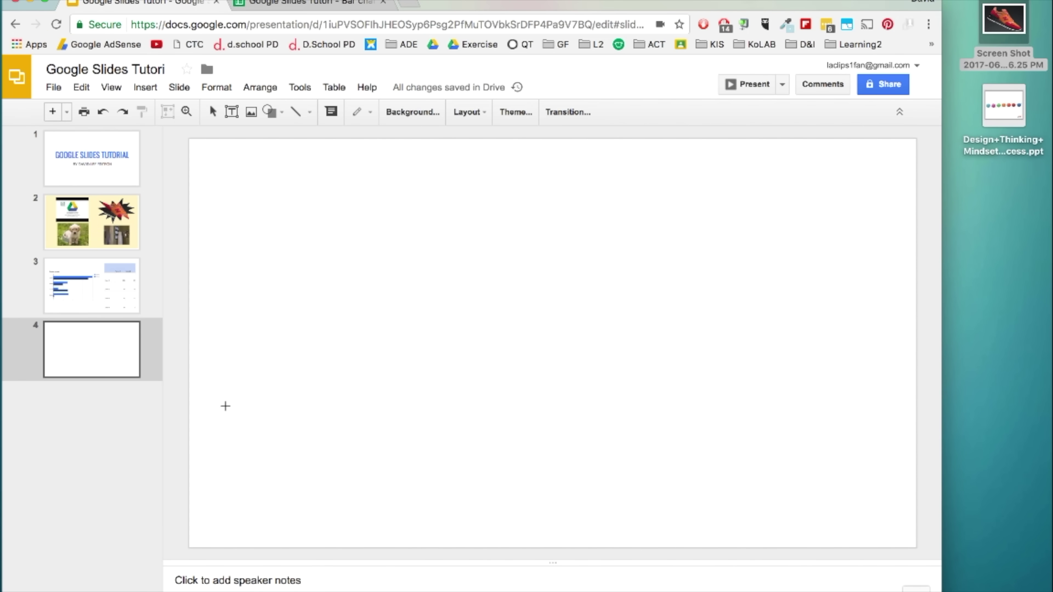
pyautogui.moveTo(328, 490); pyautogui.dragTo(1005, 549)
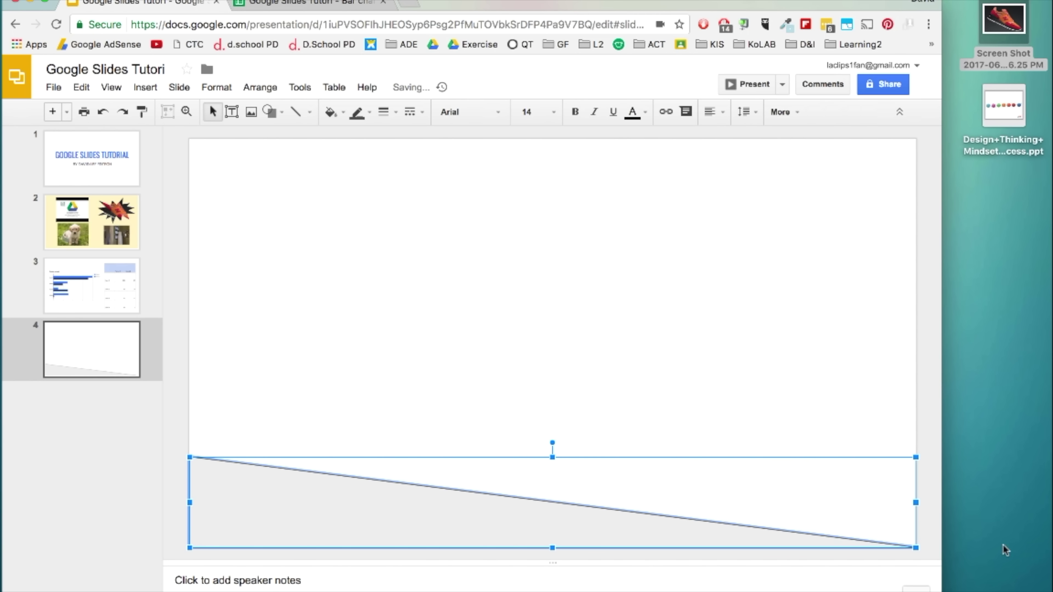
pyautogui.click(331, 112)
pyautogui.click(378, 203)
pyautogui.click(357, 113)
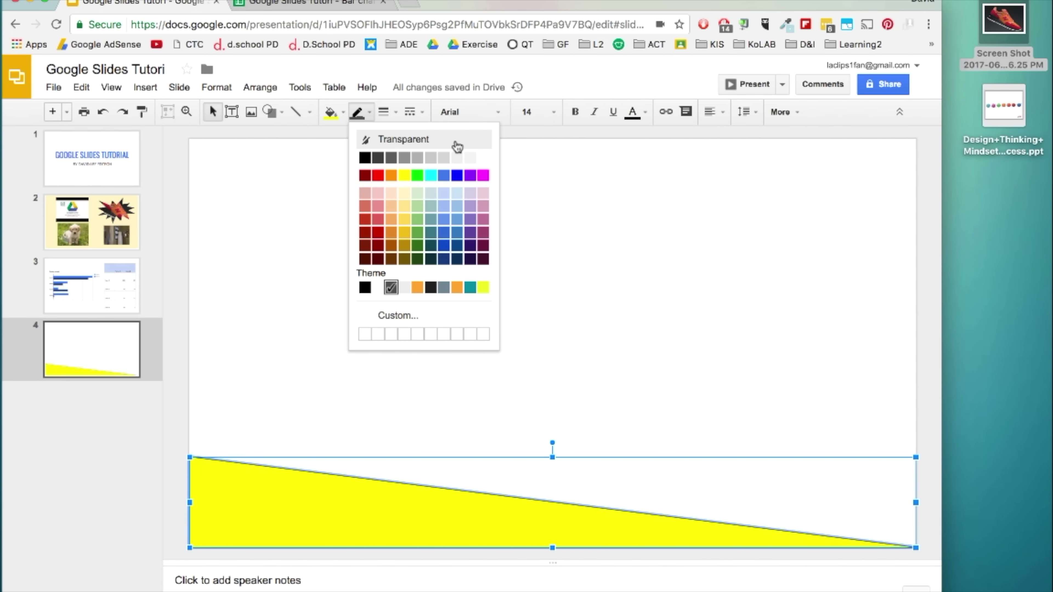
pyautogui.click(452, 144)
# Step: Draw a second, green right triangle along the bottom right with a transparent outline
pyautogui.click(269, 112)
pyautogui.moveTo(294, 136)
pyautogui.click(412, 163)
pyautogui.moveTo(349, 457)
pyautogui.mouseDown()
pyautogui.moveTo(417, 485)
pyautogui.moveTo(914, 547)
pyautogui.mouseUp()
pyautogui.click(331, 113)
pyautogui.click(392, 204)
pyautogui.click(357, 112)
pyautogui.click(395, 141)
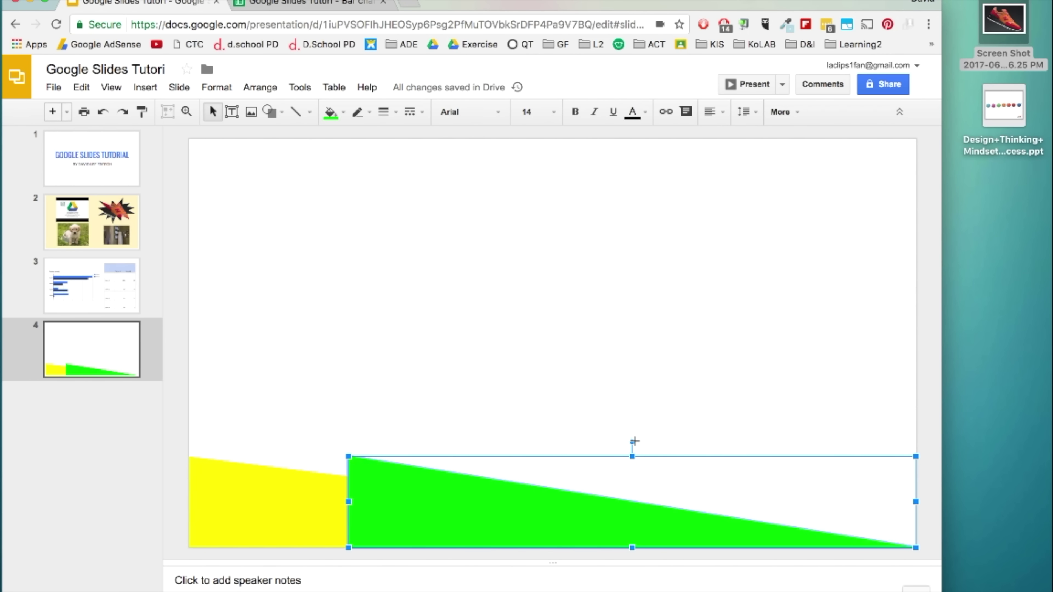
# Step: Flip the green triangle horizontally
pyautogui.moveTo(633, 440)
pyautogui.mouseDown()
pyautogui.moveTo(689, 513)
pyautogui.moveTo(622, 548)
pyautogui.moveTo(633, 440)
pyautogui.mouseUp()
pyautogui.click(261, 88)
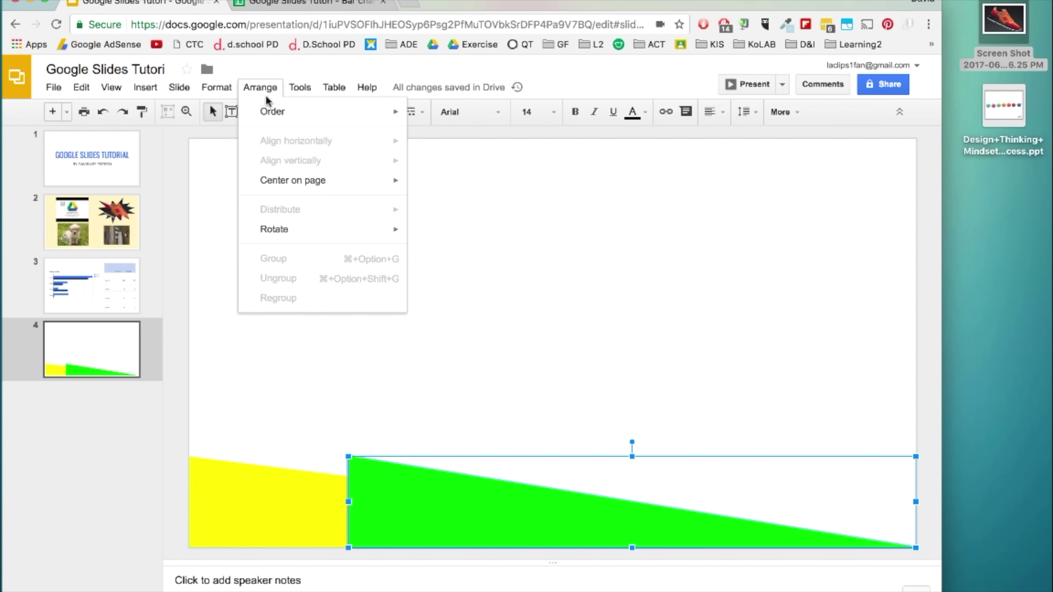
pyautogui.moveTo(352, 230)
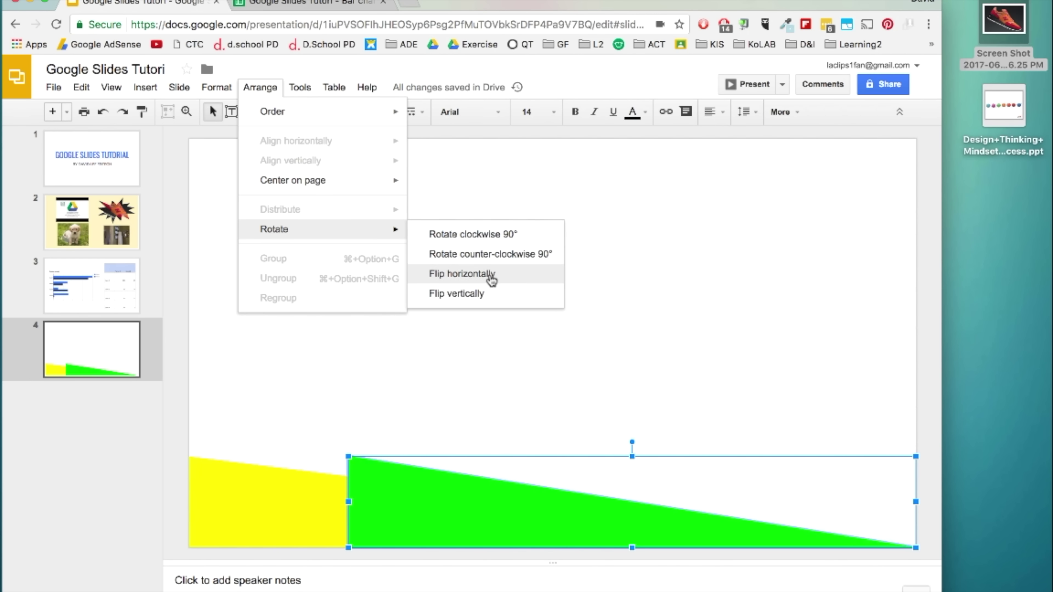
pyautogui.click(489, 274)
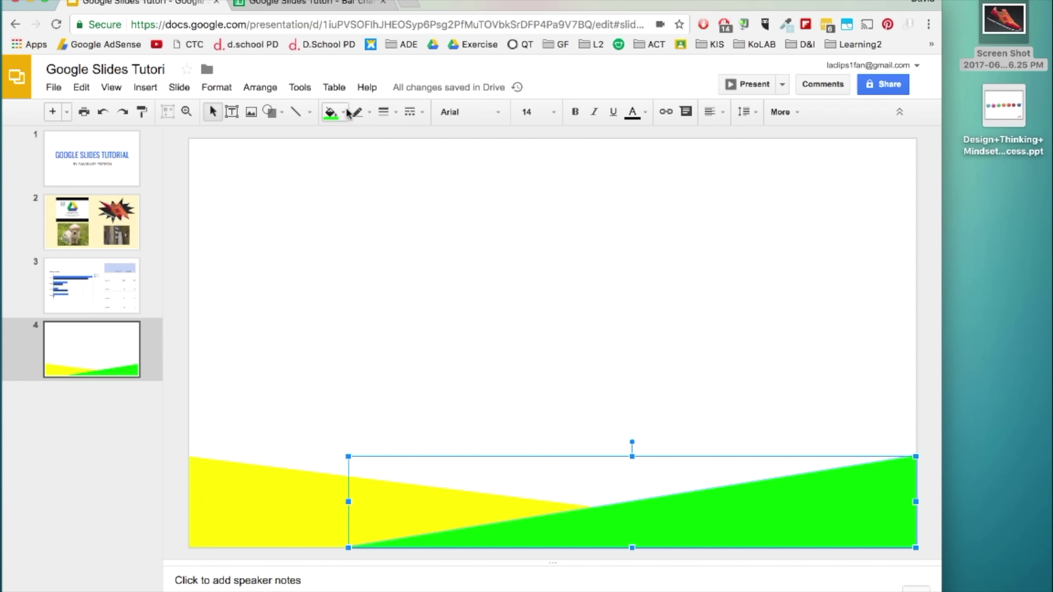
# Step: Give the green triangle a custom, partly transparent green fill
pyautogui.click(332, 112)
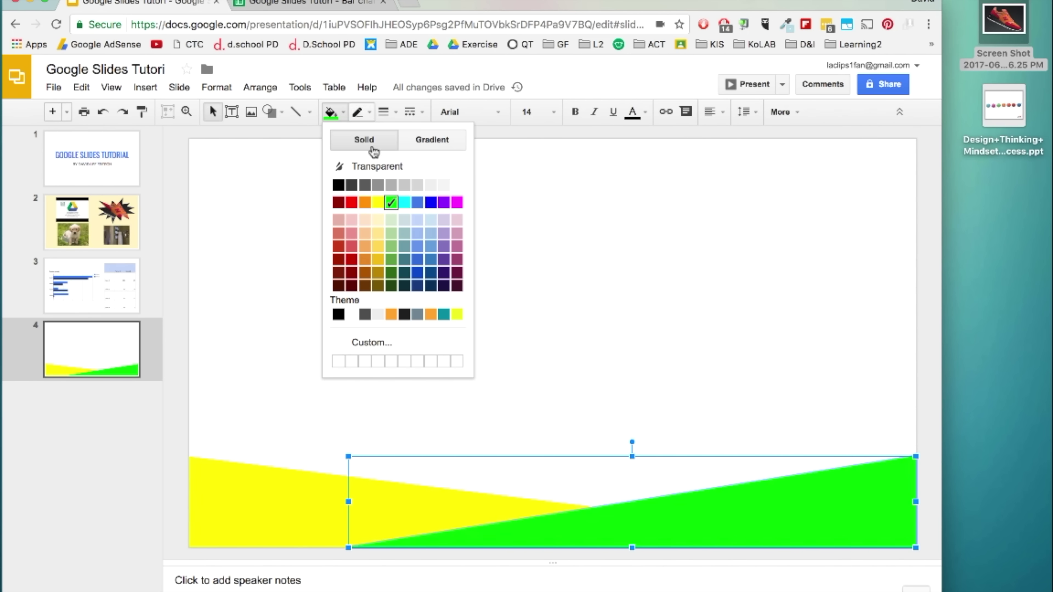
pyautogui.click(433, 344)
pyautogui.moveTo(502, 289); pyautogui.dragTo(517, 305)
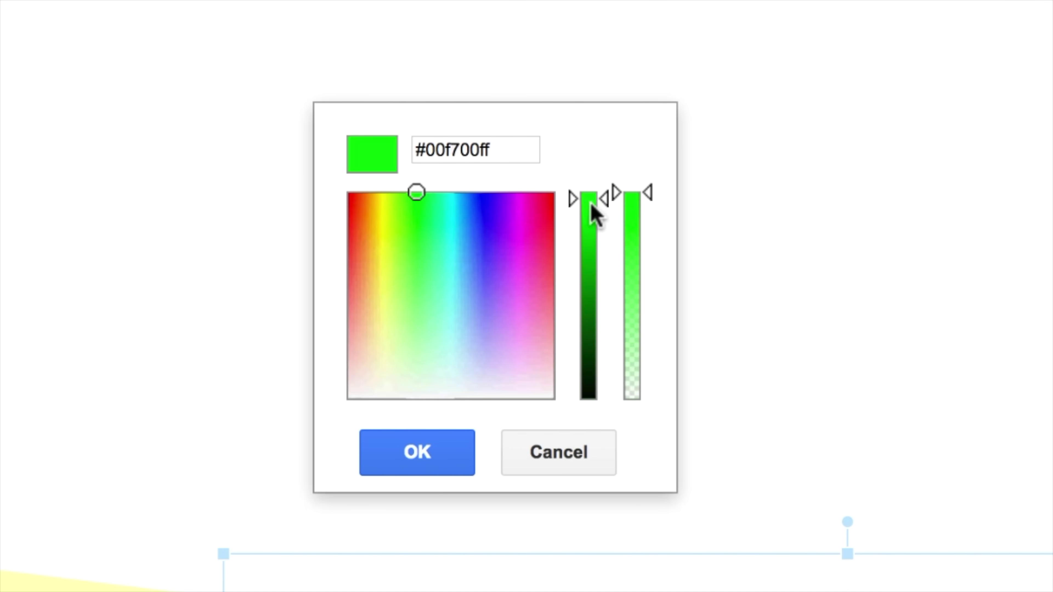
pyautogui.moveTo(593, 216); pyautogui.dragTo(635, 198)
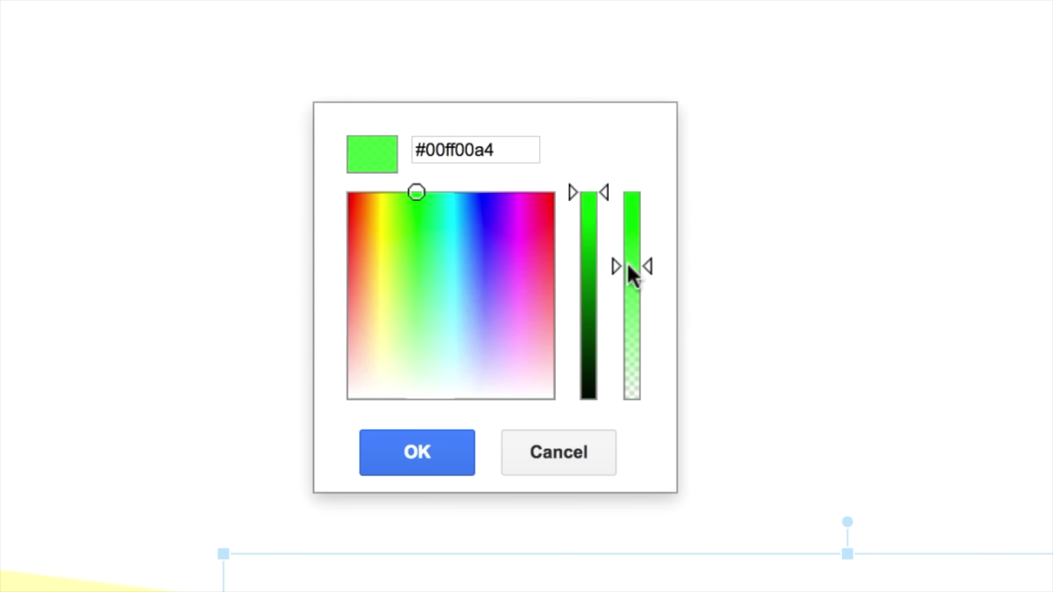
pyautogui.click(418, 452)
pyautogui.click(1050, 472)
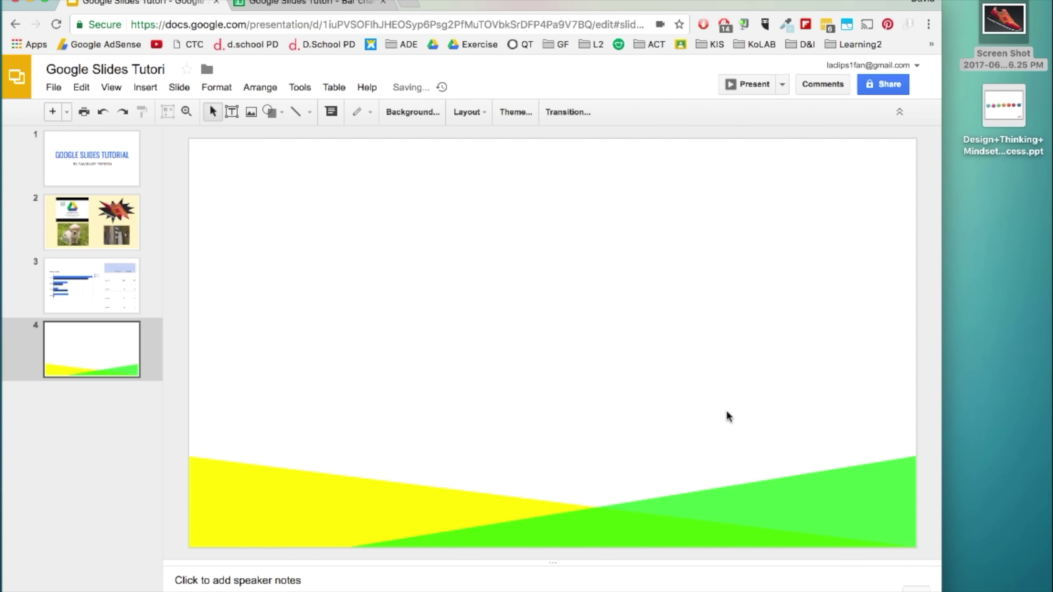
# Step: Increase the green triangle's fill transparency further
pyautogui.click(783, 533)
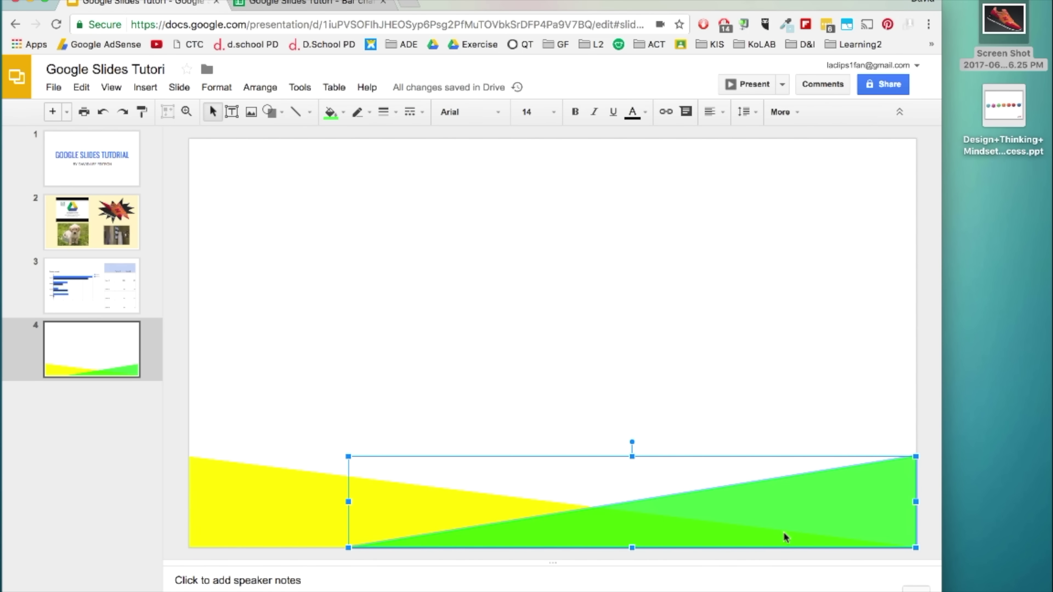
pyautogui.click(336, 112)
pyautogui.click(446, 341)
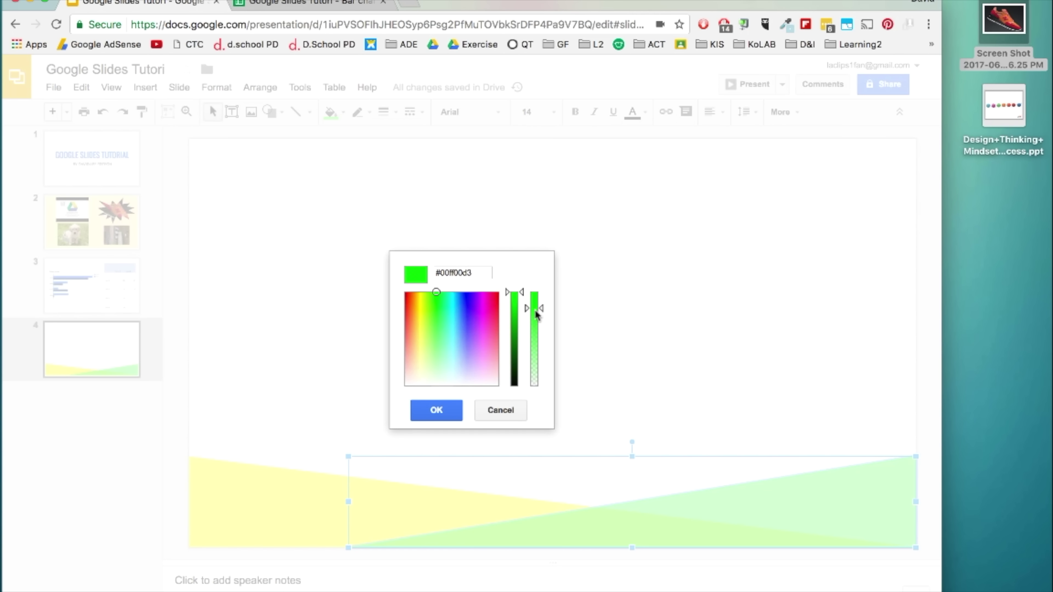
pyautogui.moveTo(537, 321); pyautogui.dragTo(536, 352)
pyautogui.click(444, 413)
pyautogui.click(713, 406)
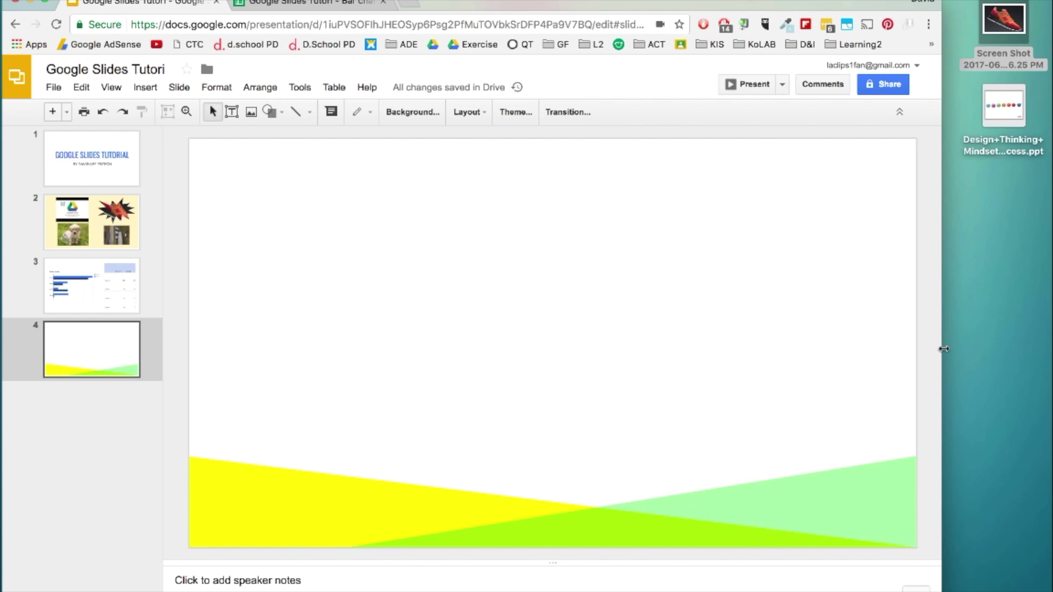
# Step: Place the rectangles on slide 4 and label the centre shape COLOR
pyautogui.click(270, 111)
pyautogui.moveTo(229, 174)
pyautogui.mouseDown()
pyautogui.moveTo(369, 254)
pyautogui.moveTo(793, 219)
pyautogui.moveTo(839, 402)
pyautogui.mouseUp()
pyautogui.hotkey('ctrl', 'a')
pyautogui.click(537, 112)
pyautogui.click(536, 289)
pyautogui.click(567, 322)
pyautogui.write('COLOR')
# Step: Label the colour boxes BLUE, RED, YELLOW and PINK
pyautogui.click(299, 215)
pyautogui.write('BLUE')
pyautogui.click(328, 307)
pyautogui.write('RED')
pyautogui.click(298, 402)
pyautogui.write('YELLOW')
pyautogui.click(791, 404)
pyautogui.write('PINK')
pyautogui.click(772, 307)
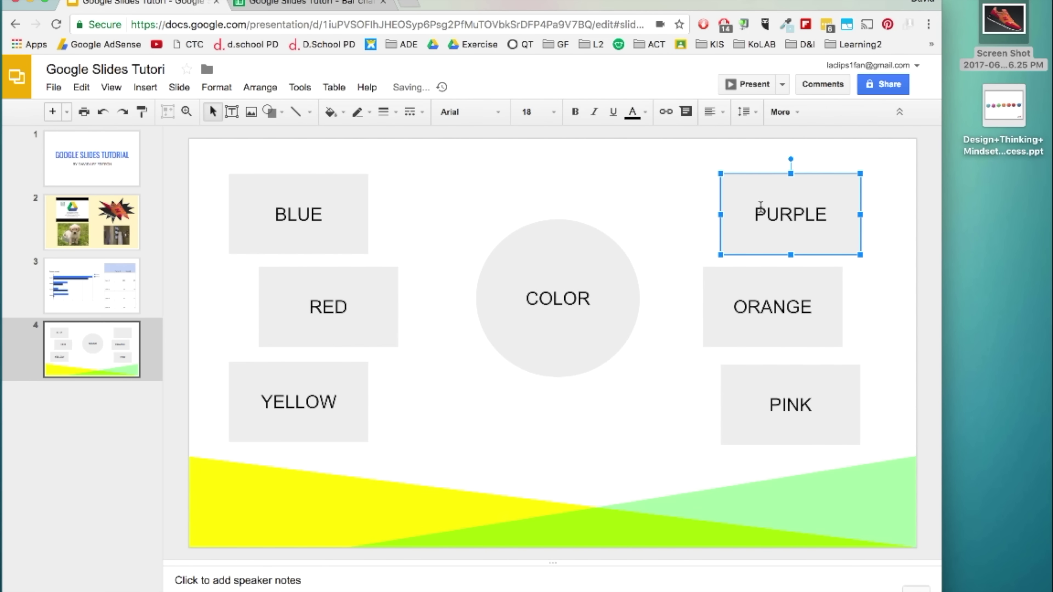
pyautogui.click(327, 157)
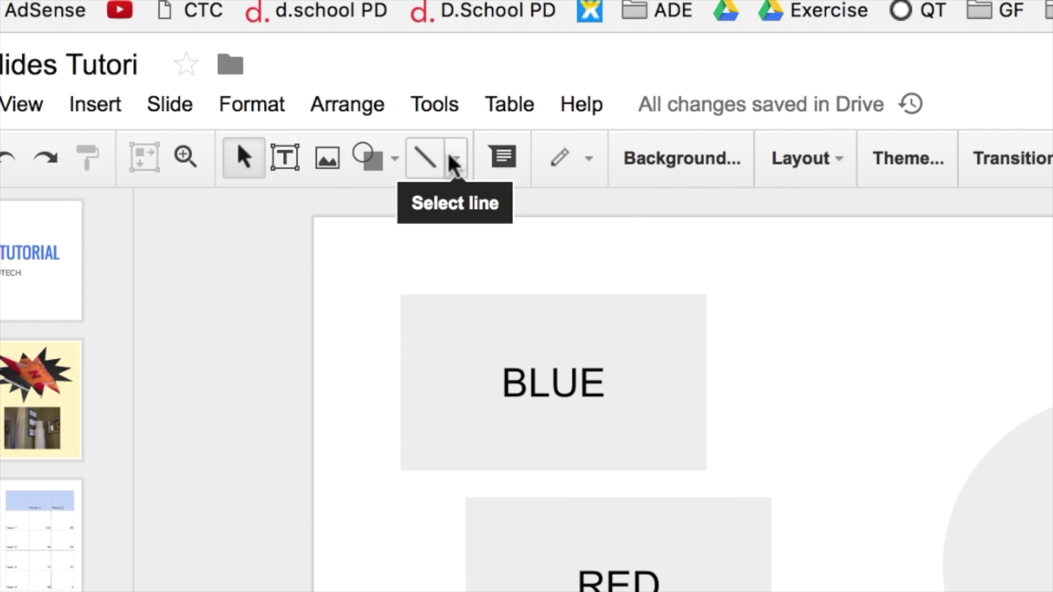
# Step: Draw arrows from COLOR to BLUE, RED, YELLOW, PURPLE, ORANGE and PINK
pyautogui.click(309, 112)
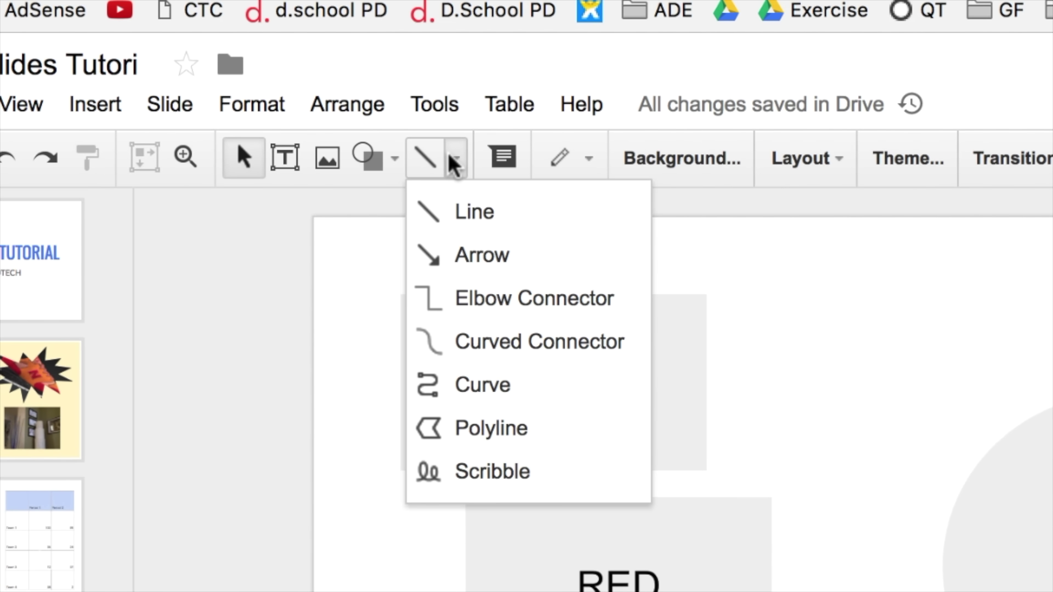
pyautogui.click(553, 261)
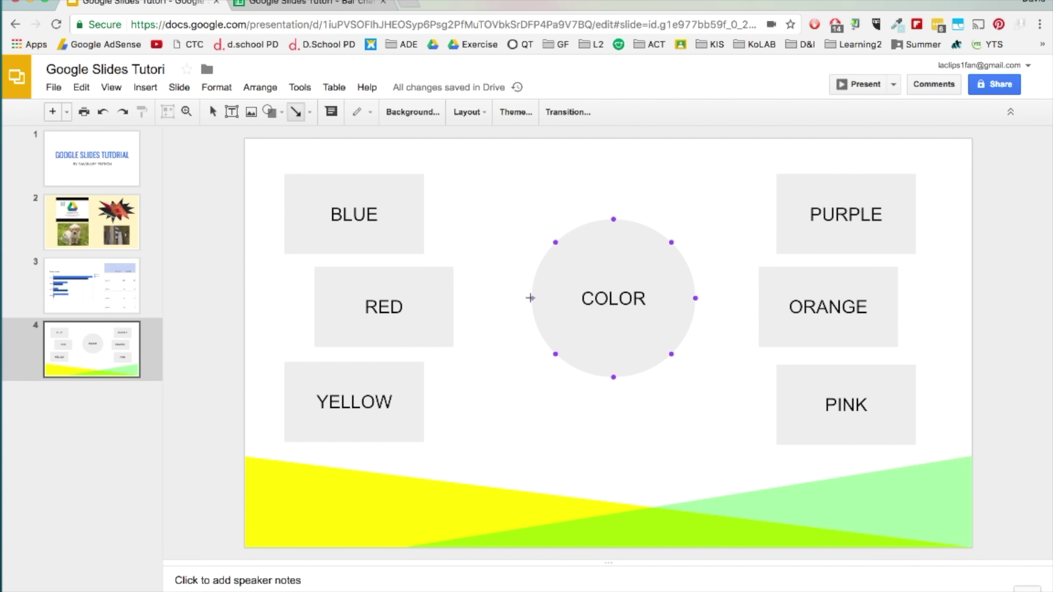
pyautogui.moveTo(531, 298); pyautogui.dragTo(424, 215)
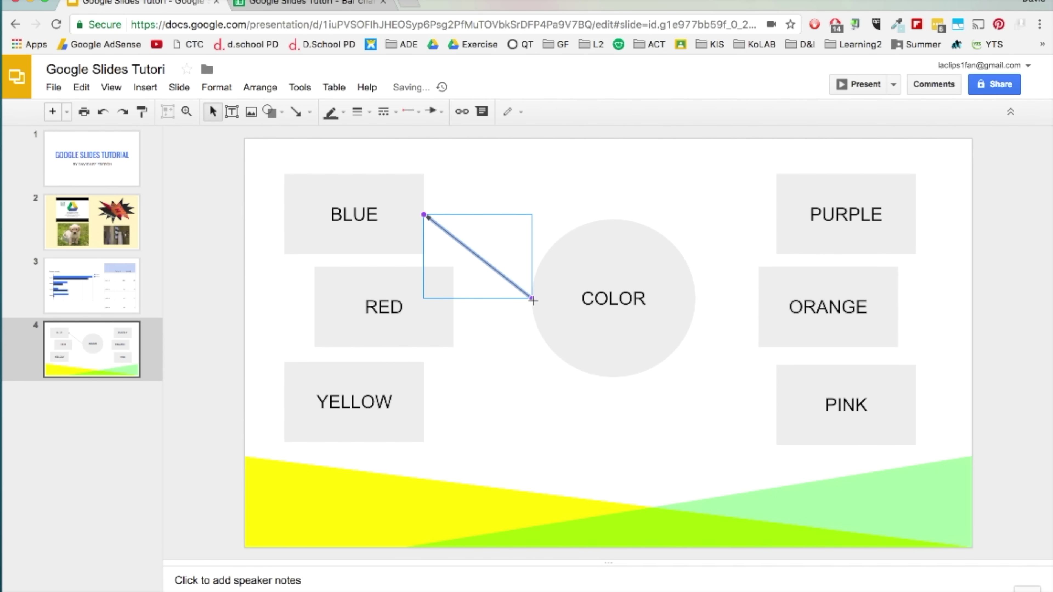
pyautogui.click(297, 112)
pyautogui.moveTo(465, 301); pyautogui.dragTo(454, 306)
pyautogui.moveTo(555, 354); pyautogui.dragTo(426, 400)
pyautogui.moveTo(672, 242); pyautogui.dragTo(776, 215)
pyautogui.moveTo(695, 298); pyautogui.dragTo(757, 306)
pyautogui.moveTo(672, 355); pyautogui.dragTo(775, 404)
pyautogui.click(212, 112)
# Step: Make the PURPLE arrow 3px thick and dotted
pyautogui.click(720, 228)
pyautogui.click(360, 112)
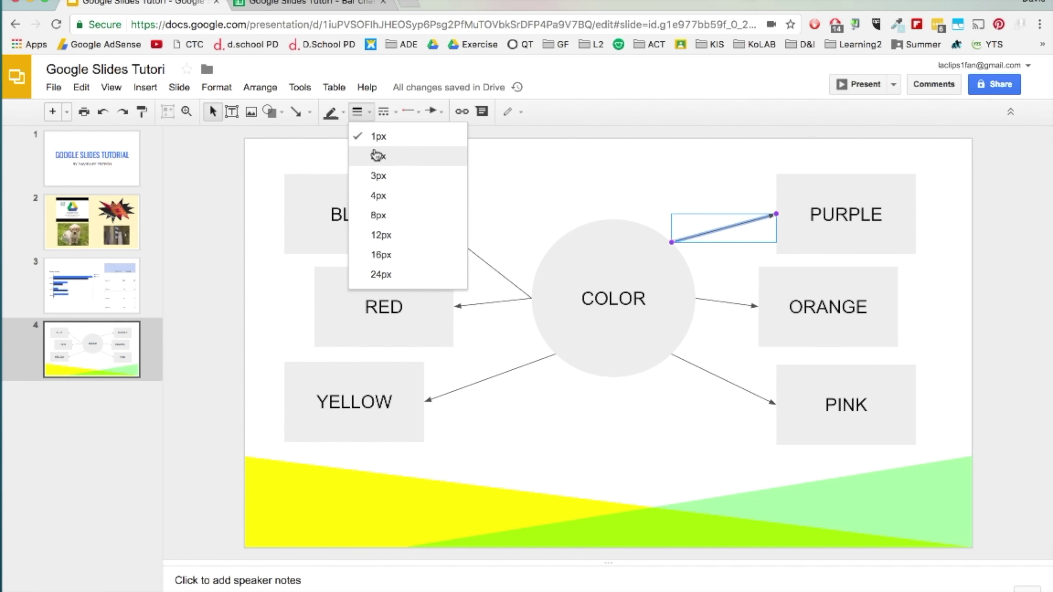
pyautogui.click(379, 176)
pyautogui.click(390, 111)
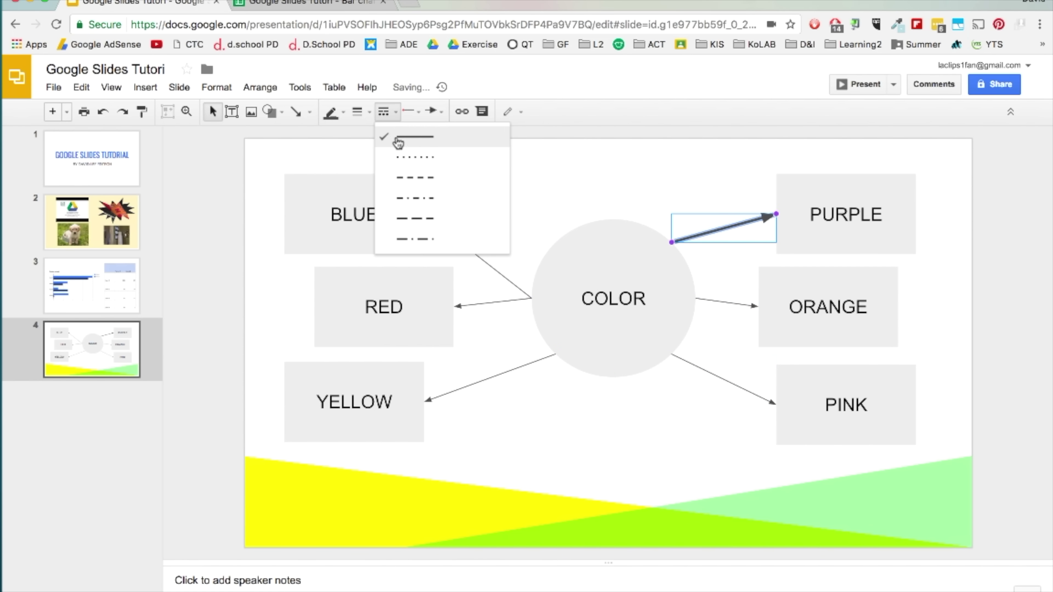
pyautogui.click(407, 164)
pyautogui.click(418, 111)
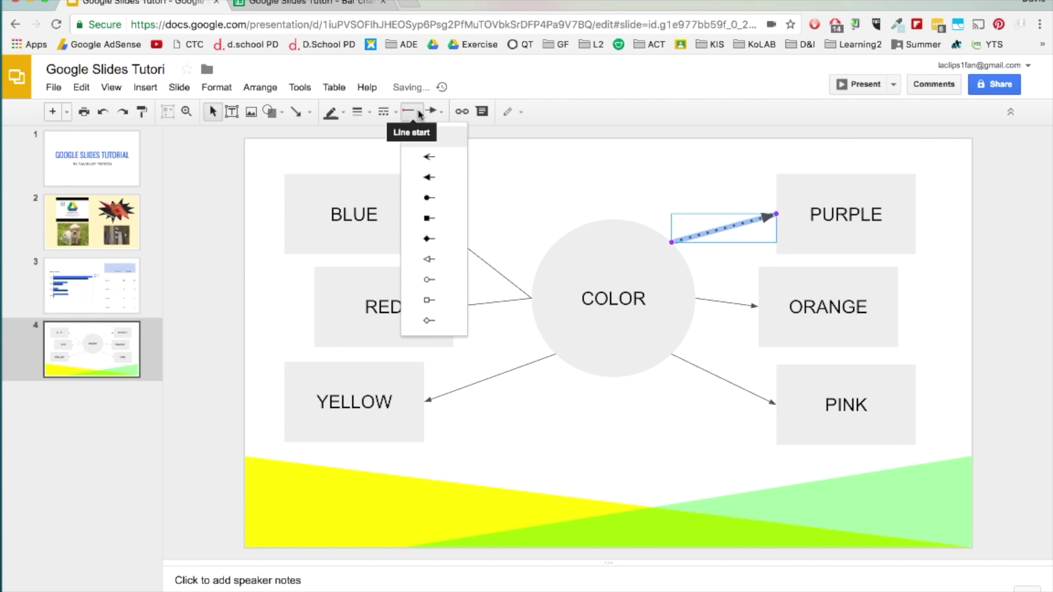
# Step: Give the PURPLE arrow a round dot start and add a new blank slide
pyautogui.click(429, 197)
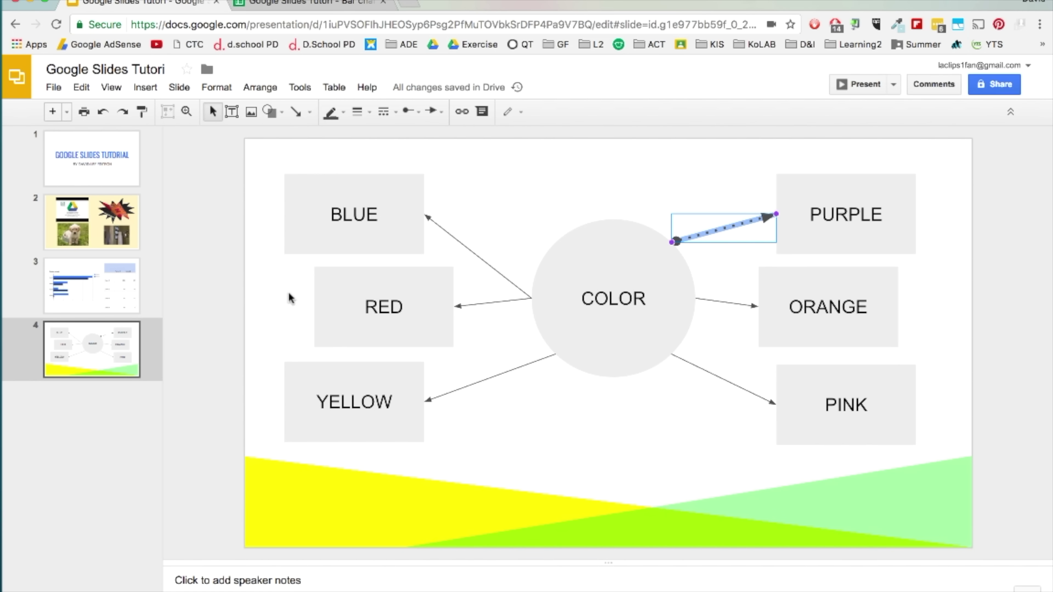
pyautogui.click(52, 112)
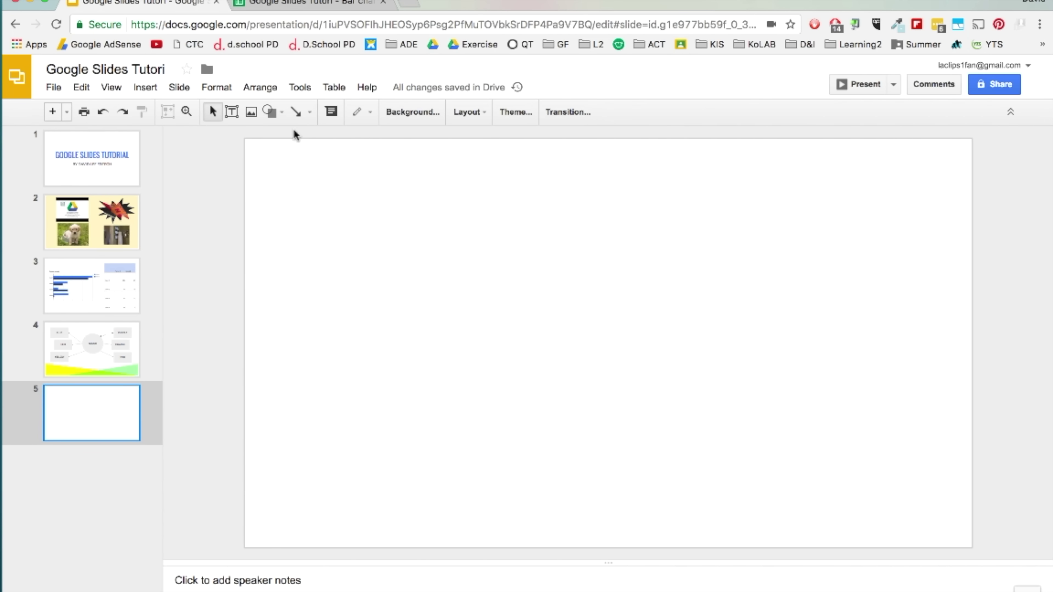
# Step: Scribble three freehand strokes, including a long zigzag, across the new slide
pyautogui.click(309, 111)
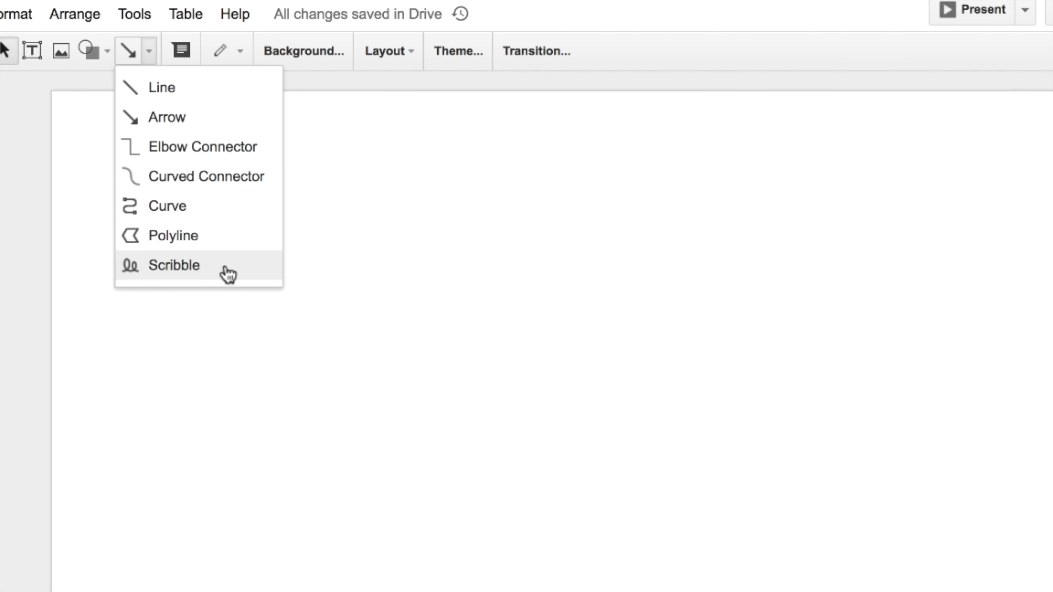
pyautogui.click(227, 272)
pyautogui.moveTo(255, 368); pyautogui.dragTo(248, 460)
pyautogui.click(128, 50)
pyautogui.moveTo(376, 332); pyautogui.dragTo(397, 416)
pyautogui.click(132, 51)
pyautogui.moveTo(443, 360)
pyautogui.mouseDown()
pyautogui.moveTo(543, 216)
pyautogui.moveTo(235, 390)
pyautogui.moveTo(899, 212)
pyautogui.mouseUp()
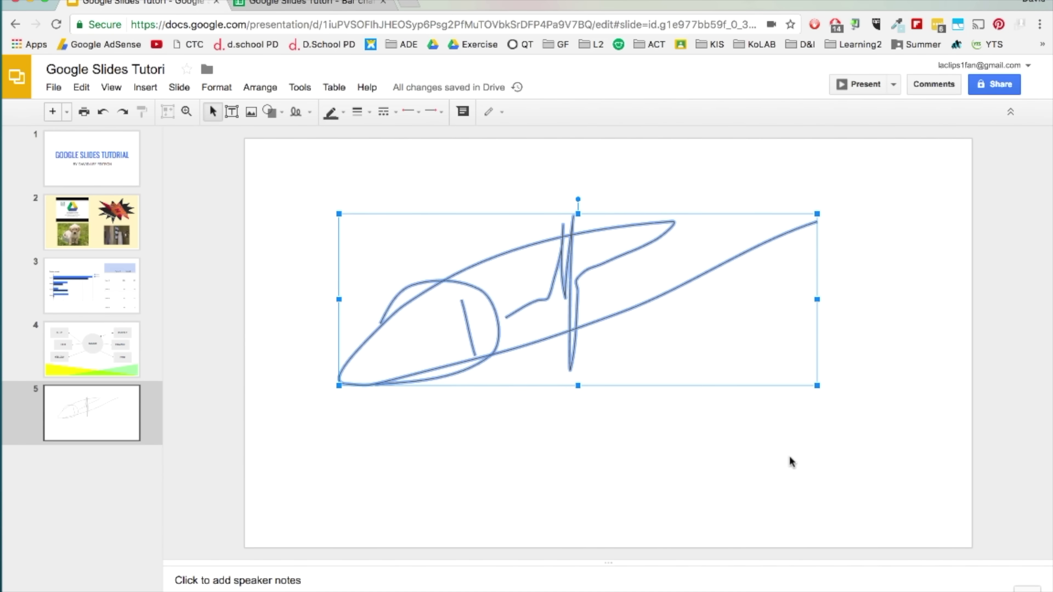
pyautogui.click(653, 521)
pyautogui.click(309, 112)
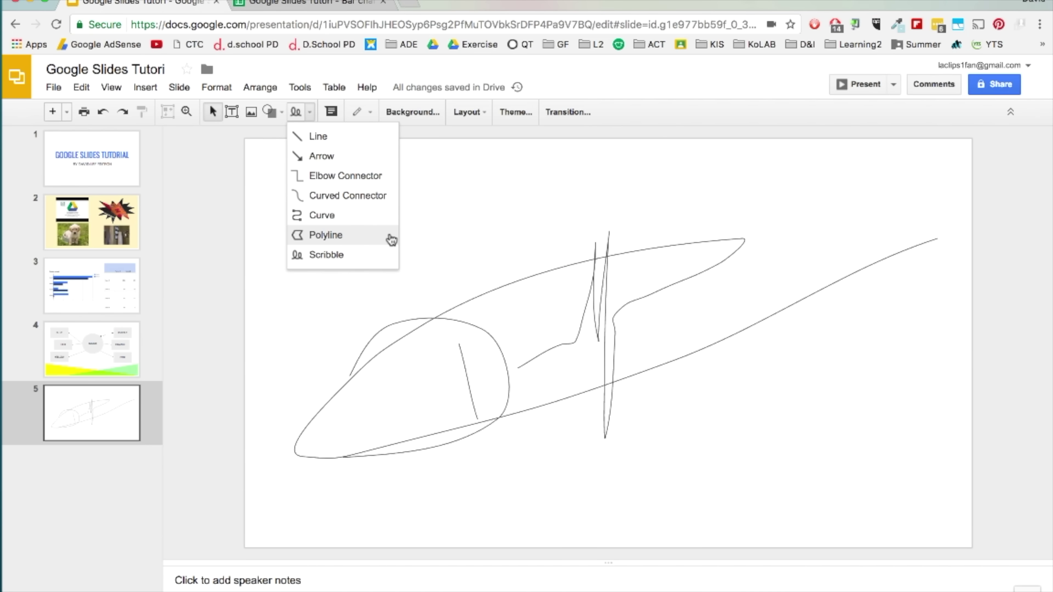
# Step: Import the panda slide from another Google Slides presentation as slide 6
pyautogui.click(212, 199)
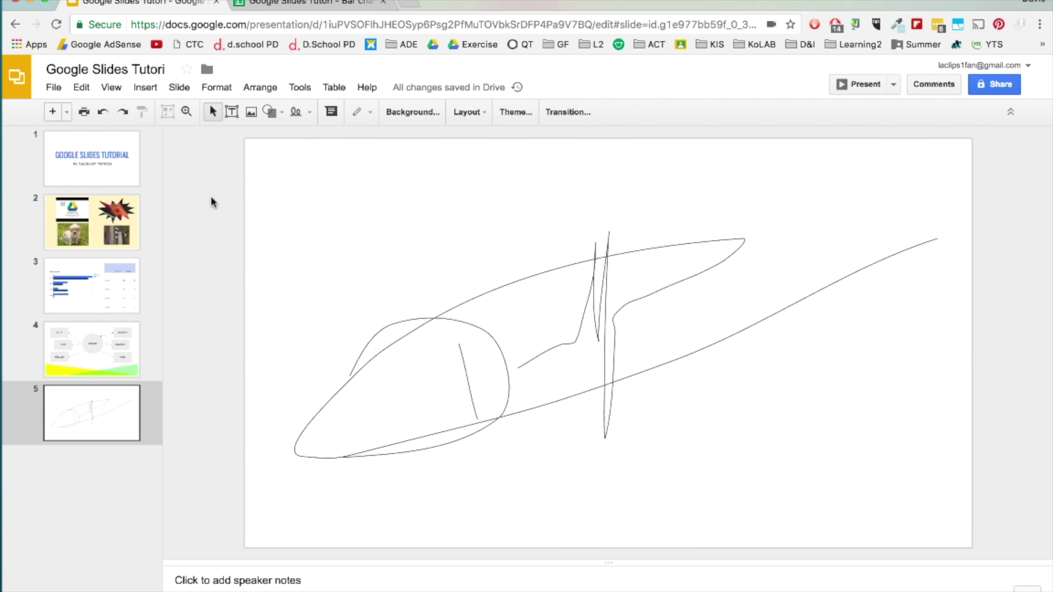
pyautogui.click(154, 87)
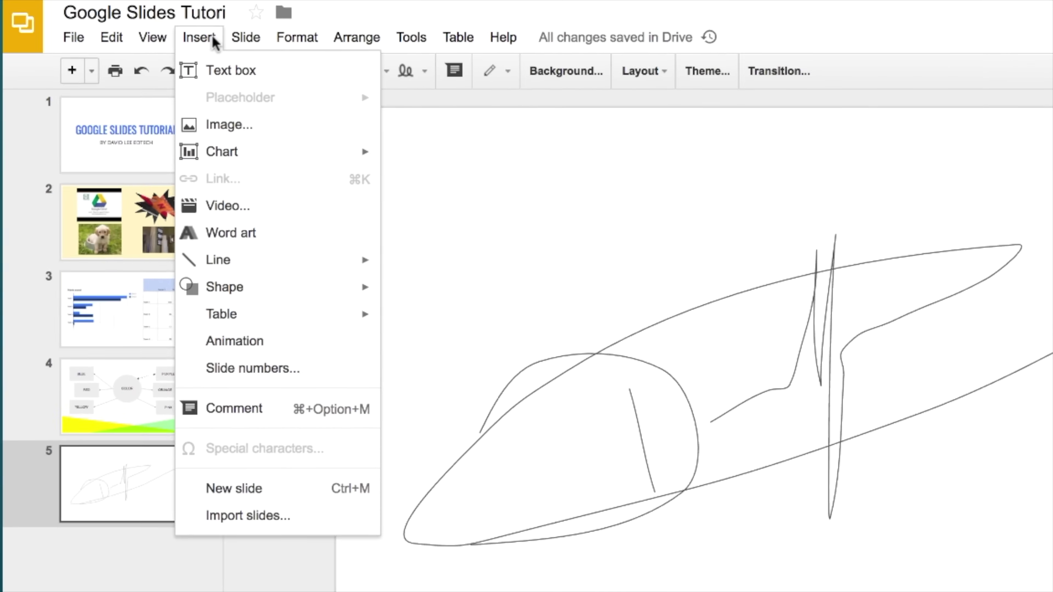
pyautogui.click(253, 454)
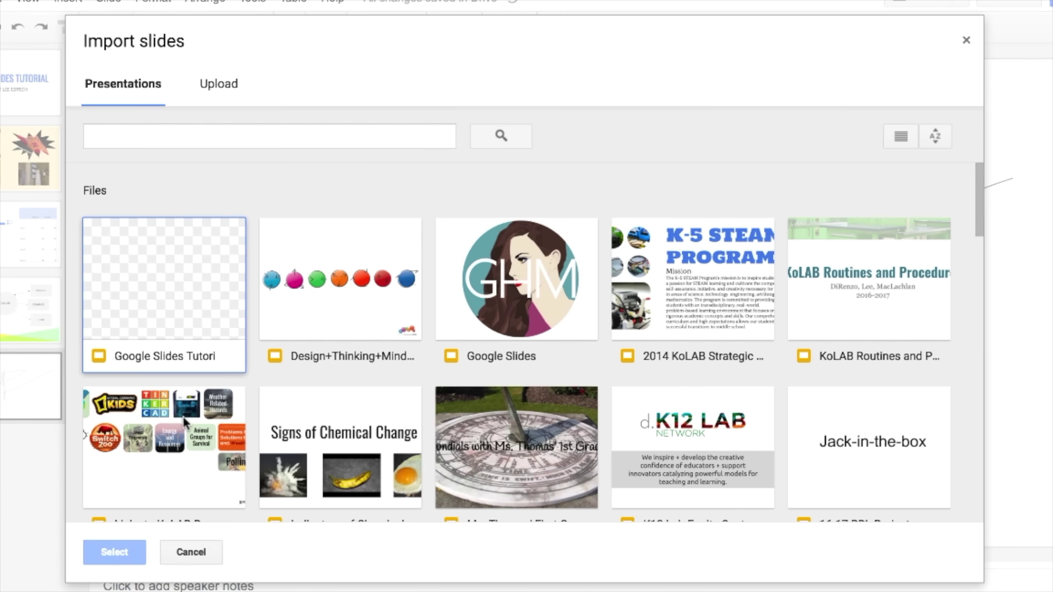
pyautogui.doubleClick(517, 294)
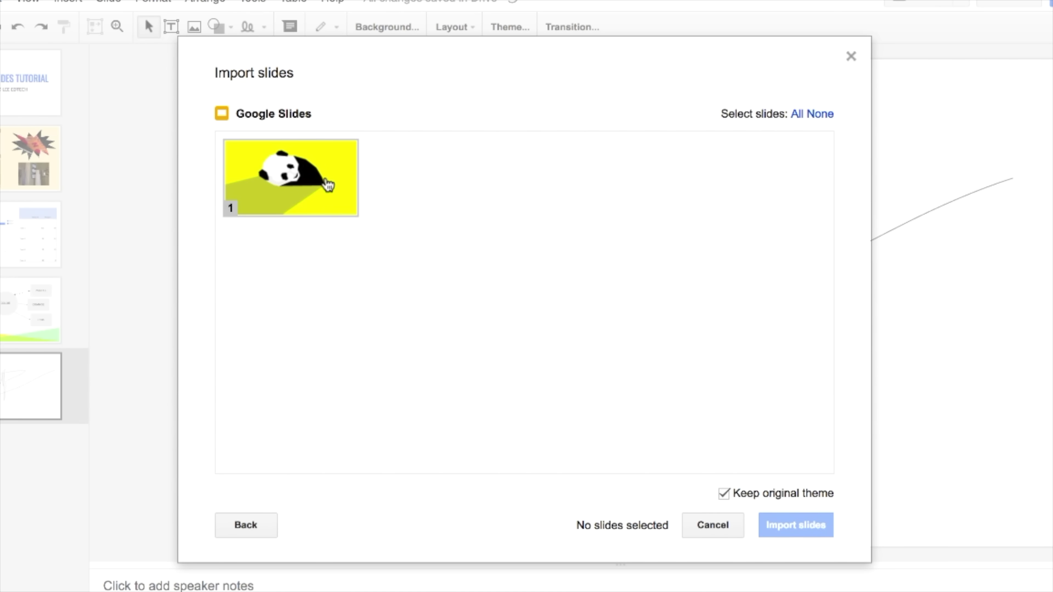
pyautogui.click(323, 179)
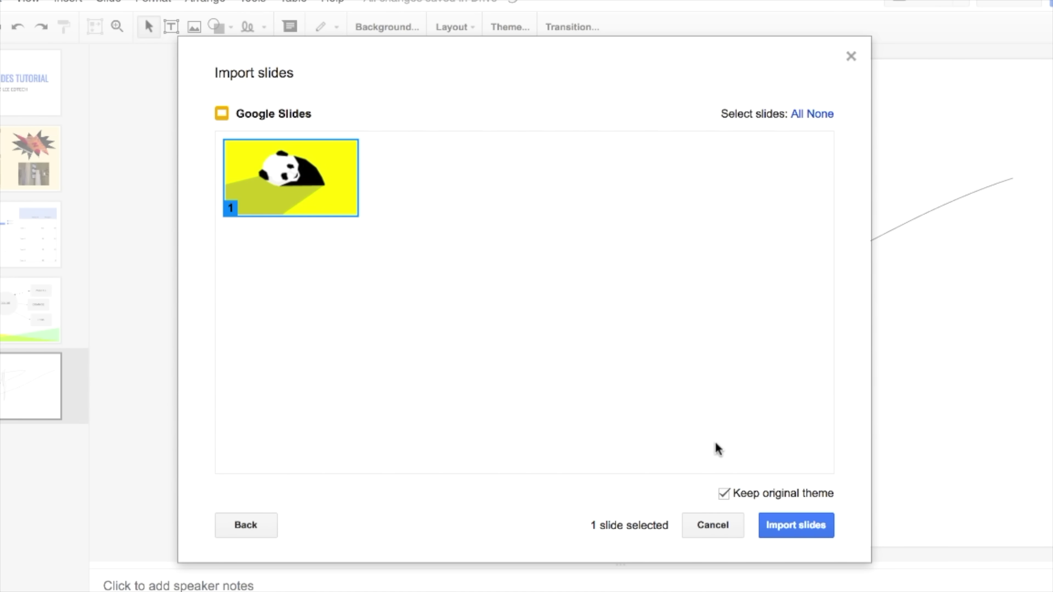
pyautogui.click(781, 523)
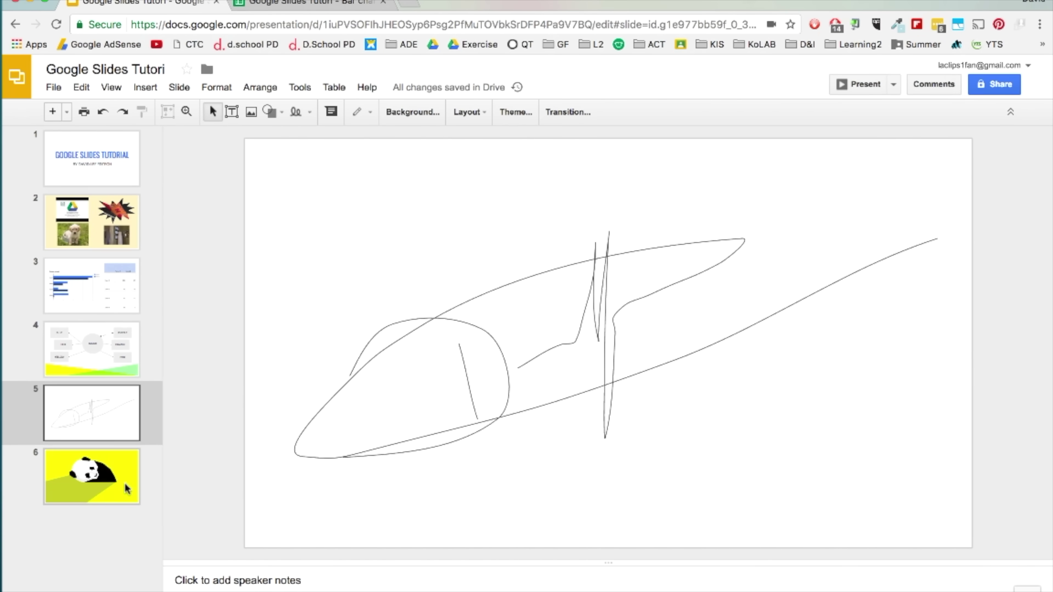
pyautogui.click(127, 489)
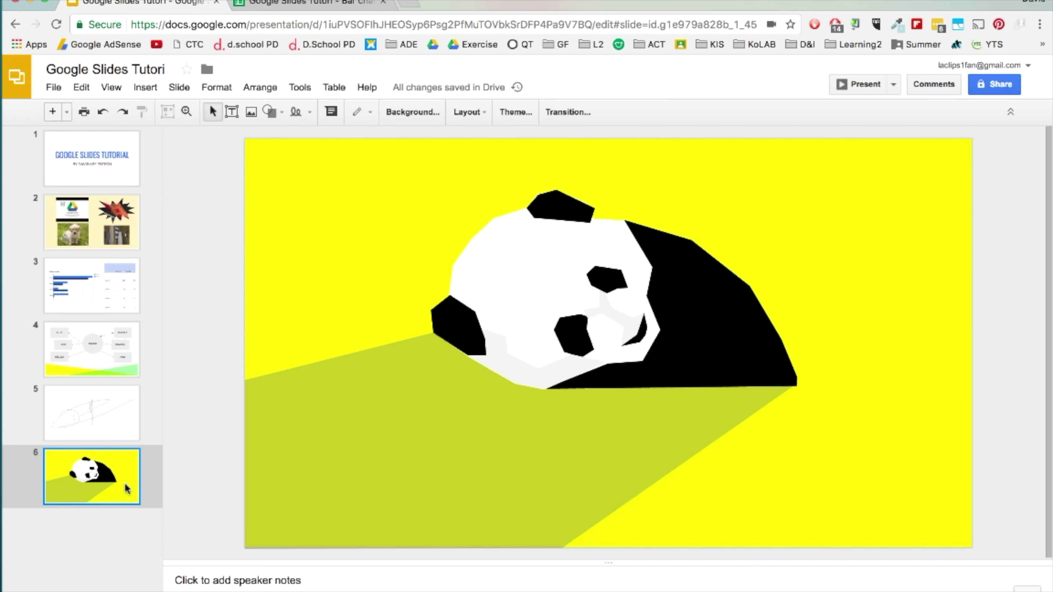
# Step: Drag the panda's eyes, cheek, nose, ear, body and ground pieces apart
pyautogui.moveTo(458, 326); pyautogui.dragTo(491, 434)
pyautogui.moveTo(539, 364); pyautogui.dragTo(365, 356)
pyautogui.moveTo(574, 335); pyautogui.dragTo(653, 445)
pyautogui.moveTo(638, 319); pyautogui.dragTo(794, 347)
pyautogui.moveTo(609, 277); pyautogui.dragTo(663, 207)
pyautogui.moveTo(559, 206); pyautogui.dragTo(458, 170)
pyautogui.moveTo(712, 292); pyautogui.dragTo(720, 433)
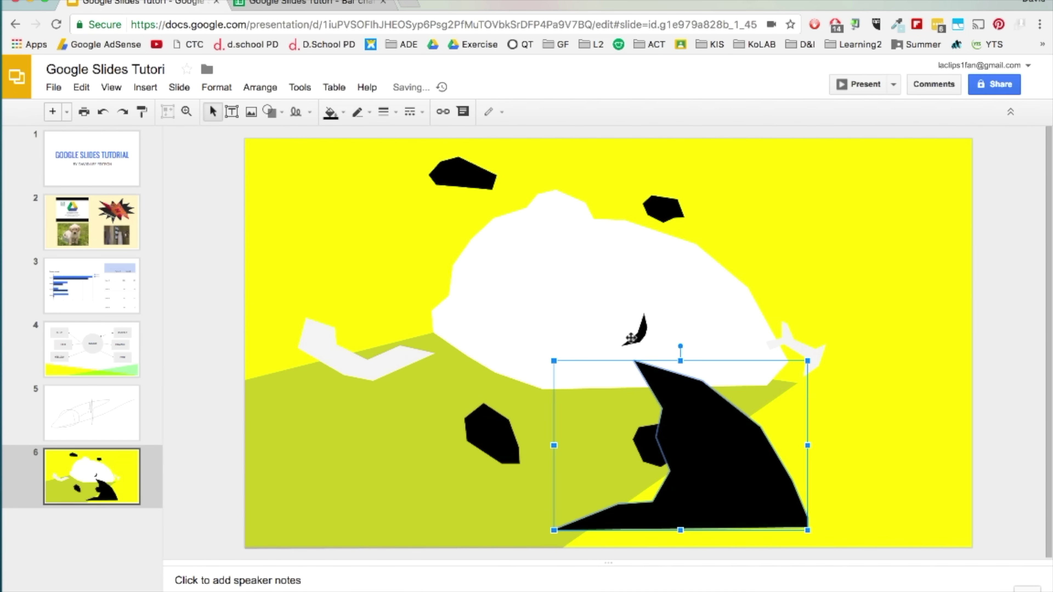
pyautogui.moveTo(638, 334); pyautogui.dragTo(620, 425)
pyautogui.click(387, 420)
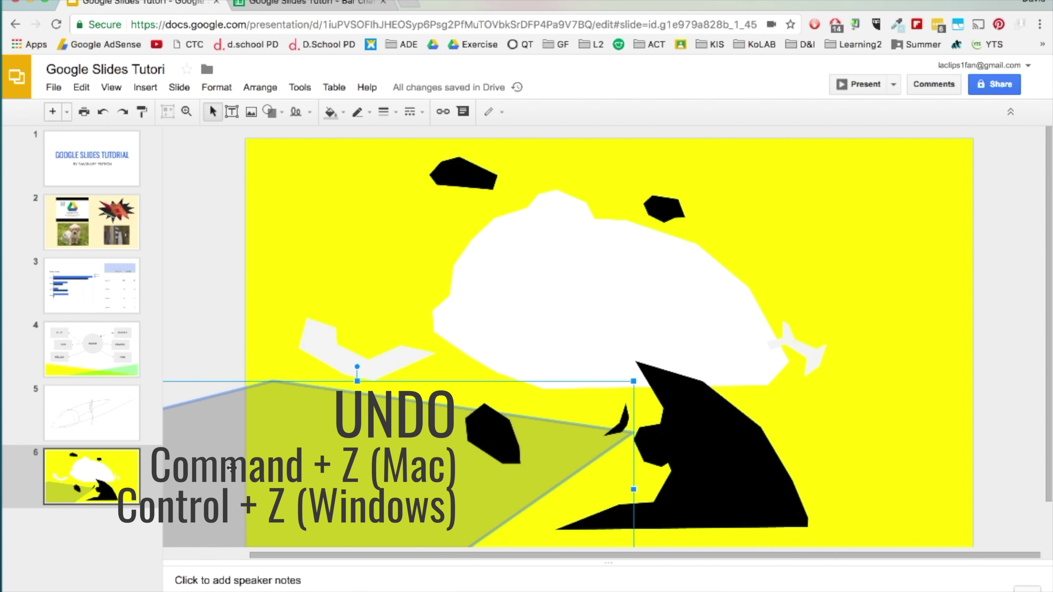
# Step: Undo the moves three times to reassemble the panda
pyautogui.press('super+z')
pyautogui.press('super+z')
pyautogui.press('super+z')
pyautogui.press('super+z')
pyautogui.press('super+z')
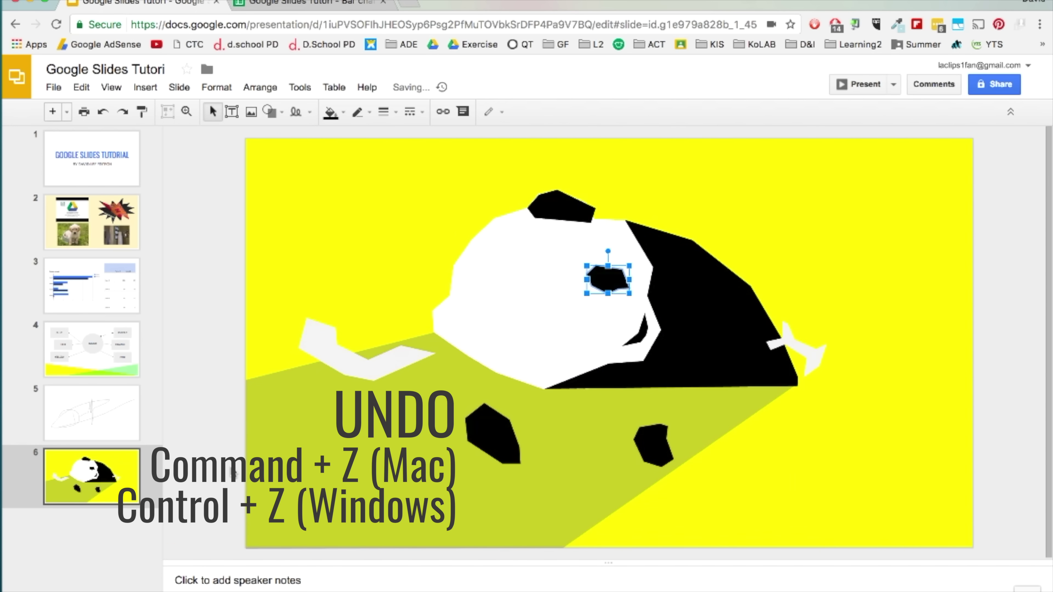
pyautogui.press('super+z')
pyautogui.press('super+z')
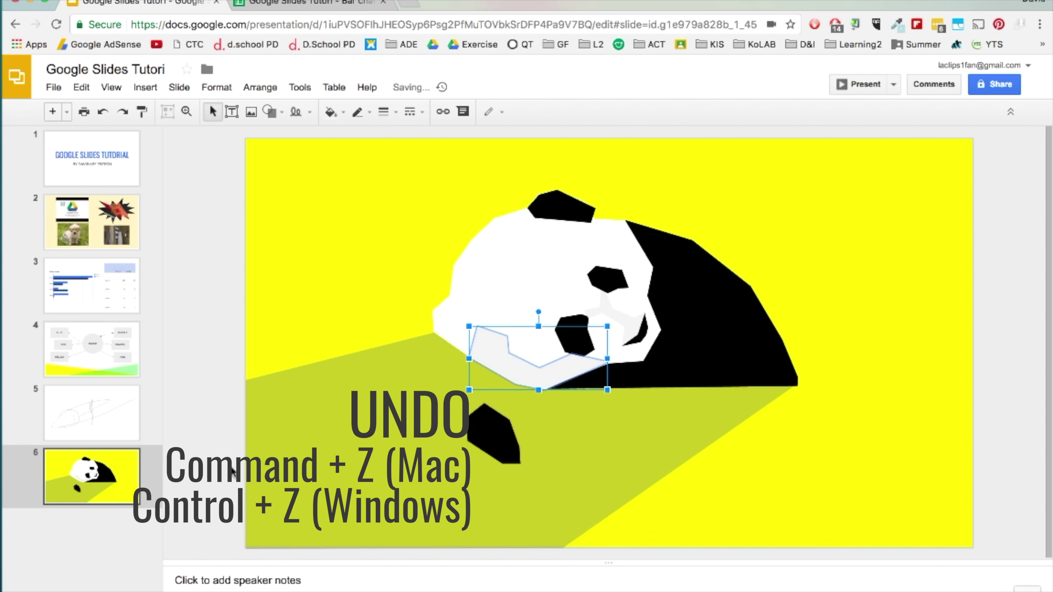
pyautogui.press('super+z')
pyautogui.press('super+z')
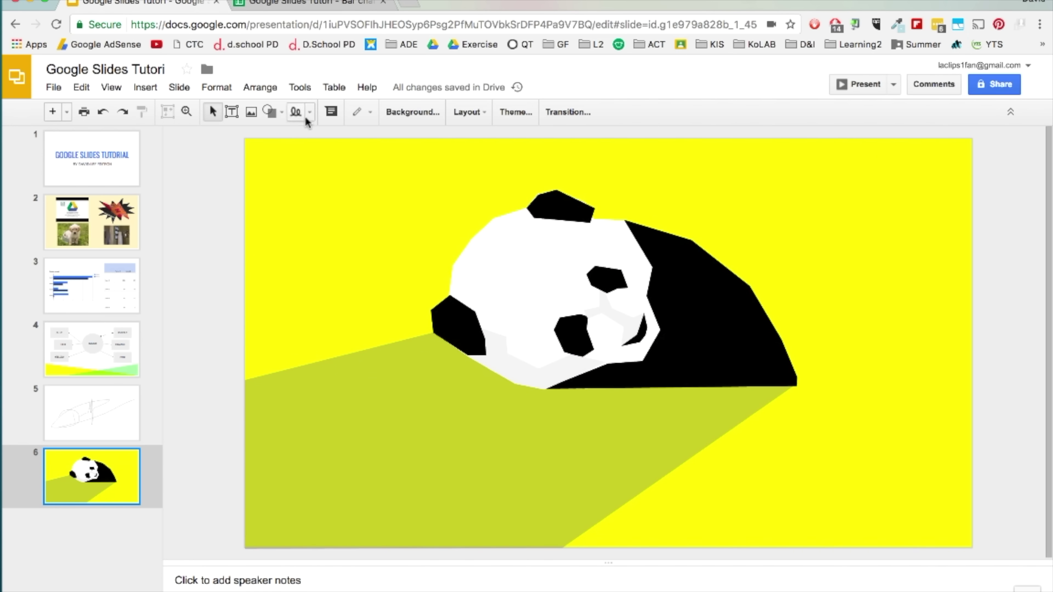
# Step: Draw a closed grey zigzag polyline shape and adjust its notches and points
pyautogui.click(310, 113)
pyautogui.click(347, 235)
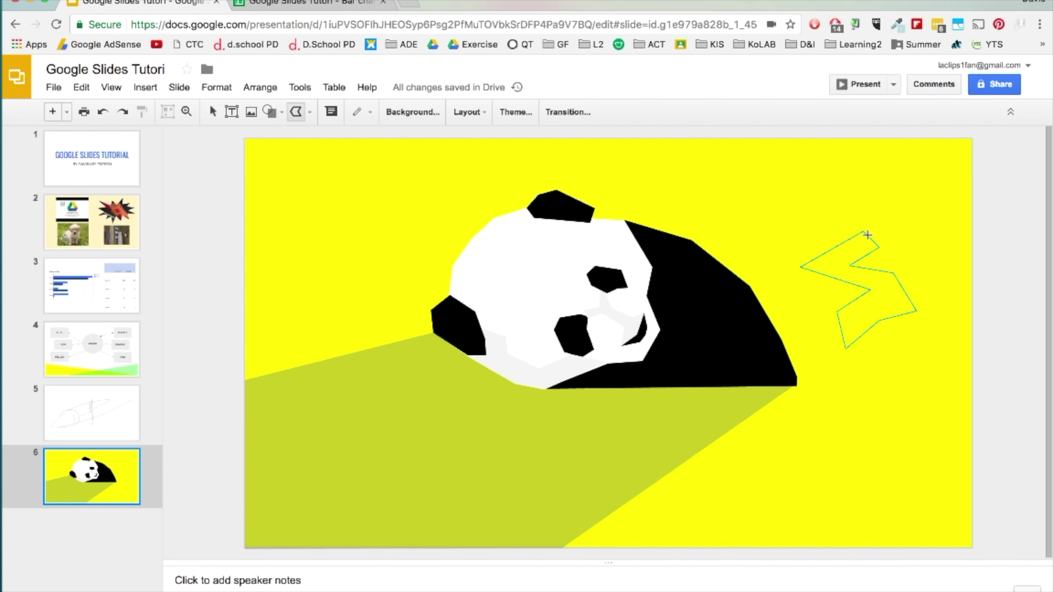
pyautogui.click(866, 234)
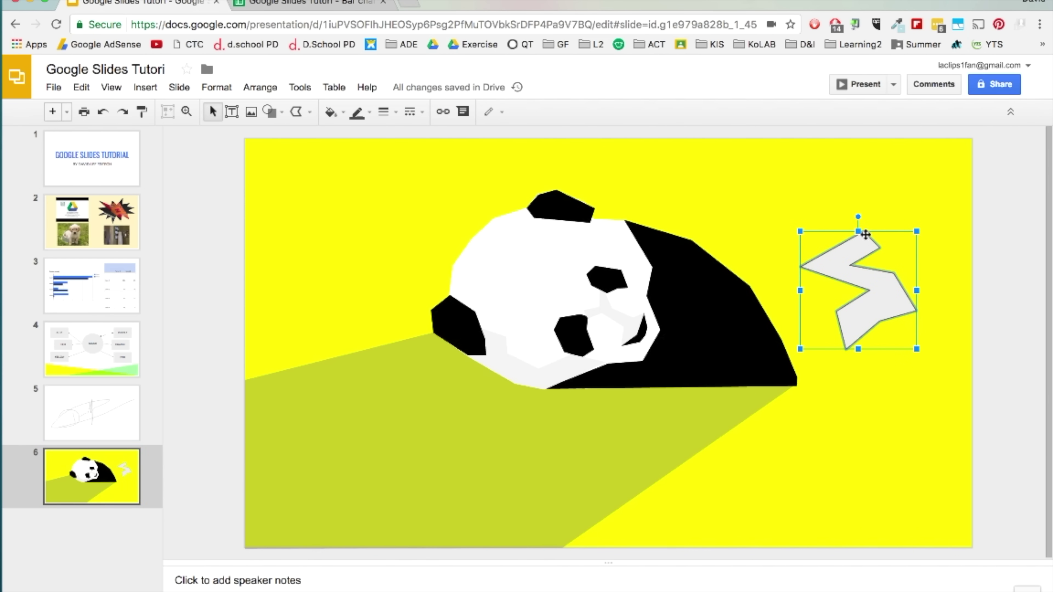
pyautogui.moveTo(852, 264); pyautogui.dragTo(852, 255)
pyautogui.moveTo(870, 290); pyautogui.dragTo(868, 311)
pyautogui.moveTo(801, 266); pyautogui.dragTo(837, 268)
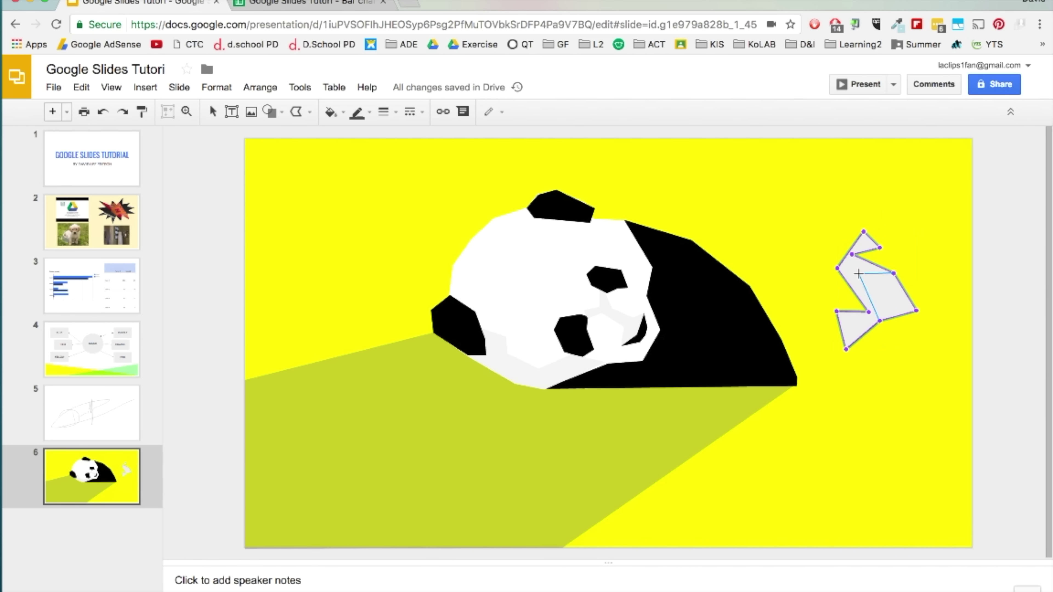
pyautogui.moveTo(916, 310); pyautogui.dragTo(893, 272)
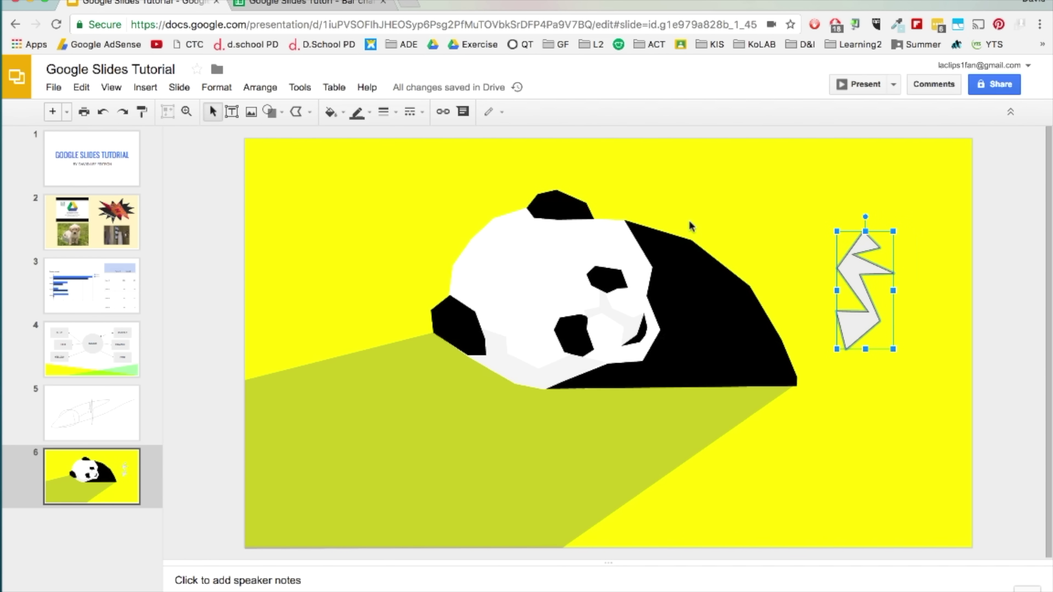
# Step: Zoom in on the panda's ear and reshape the black ear by editing its points
pyautogui.click(188, 113)
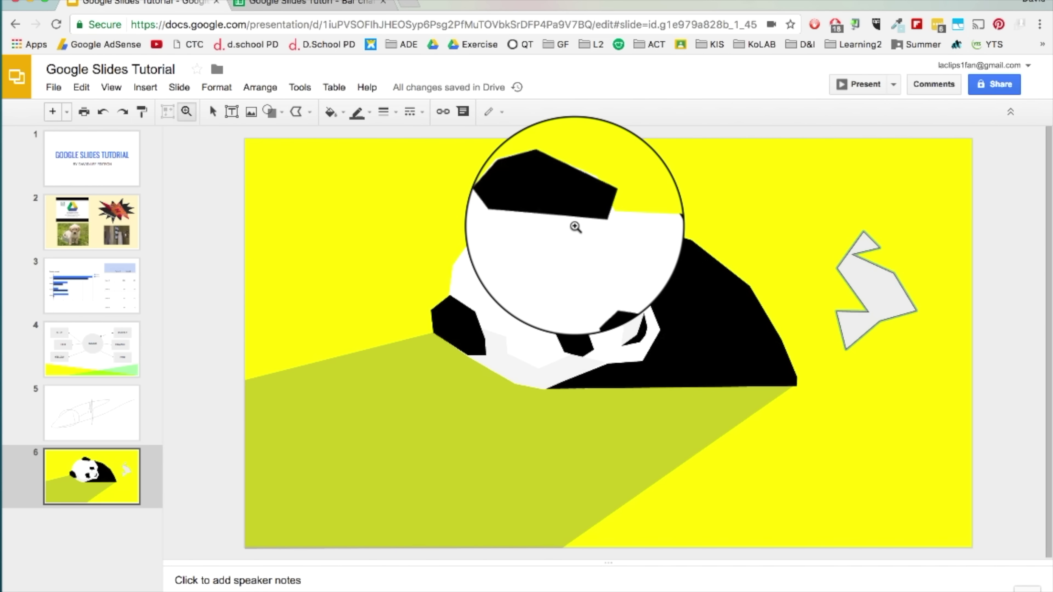
pyautogui.click(569, 231)
pyautogui.click(564, 146)
pyautogui.click(581, 157)
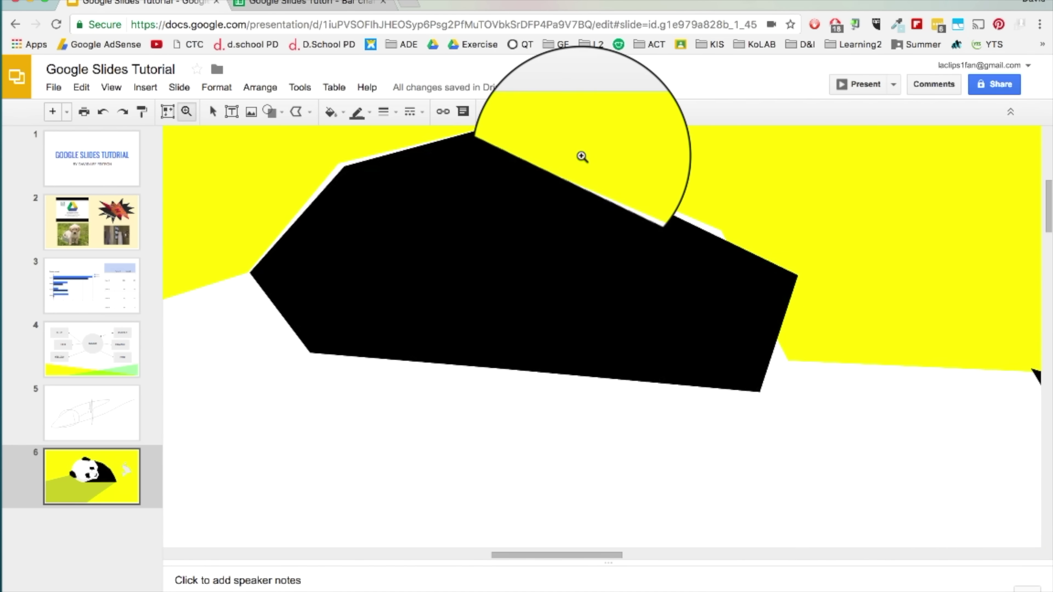
pyautogui.click(210, 112)
pyautogui.click(369, 202)
pyautogui.doubleClick(369, 203)
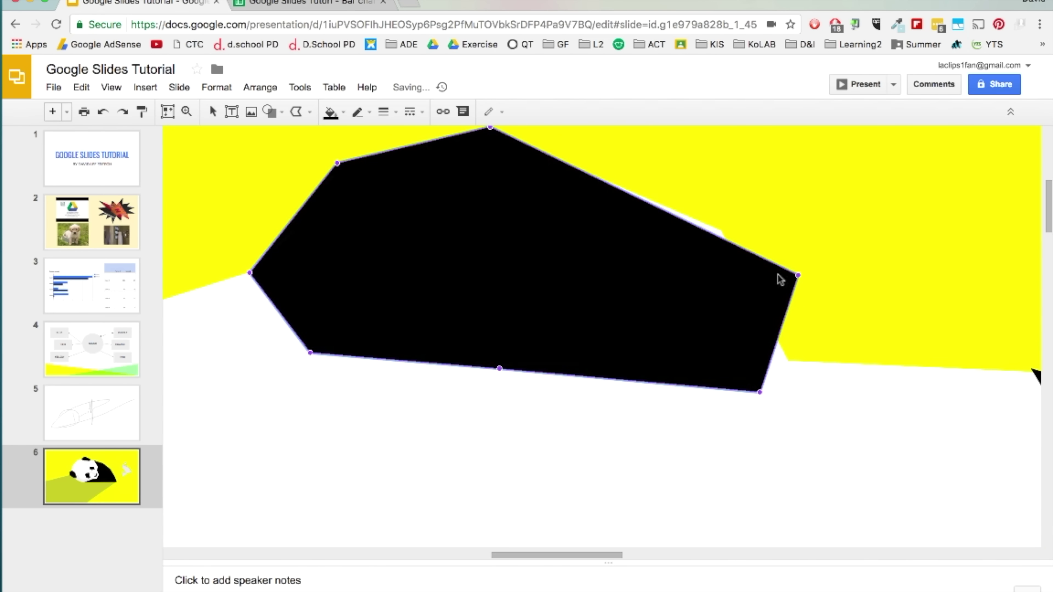
pyautogui.moveTo(799, 276); pyautogui.dragTo(725, 229)
pyautogui.moveTo(760, 392); pyautogui.dragTo(790, 361)
pyautogui.press('Escape')
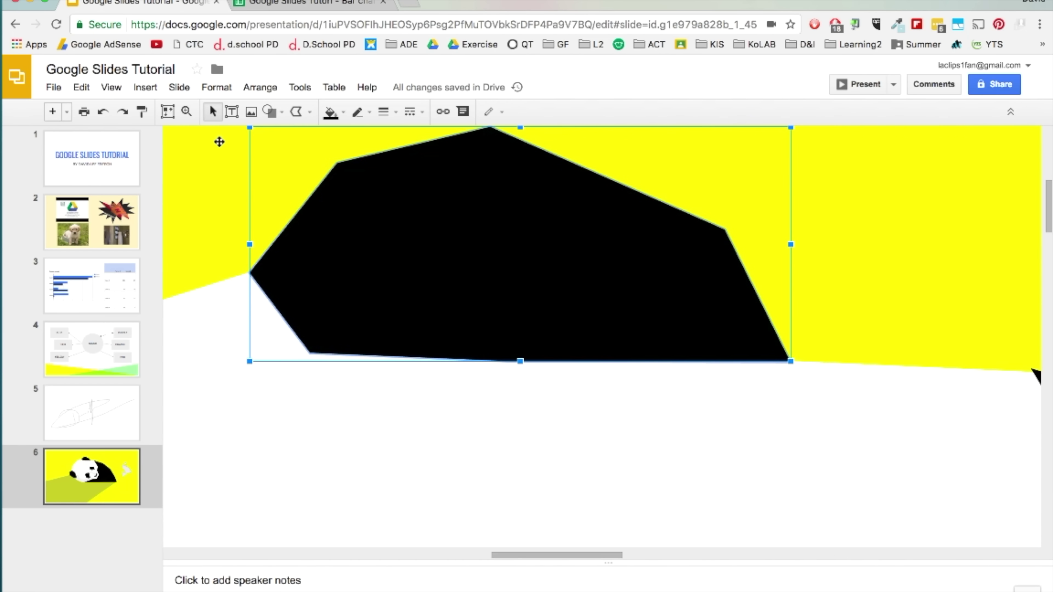
# Step: Fit the slide to the window, then zoom out from the View menu
pyautogui.click(167, 111)
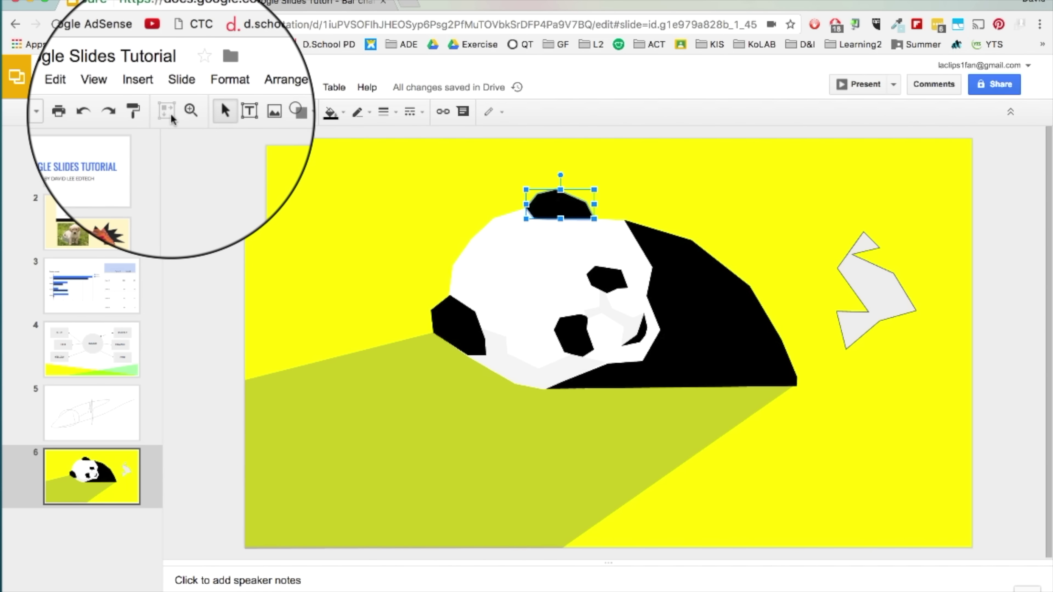
pyautogui.click(120, 87)
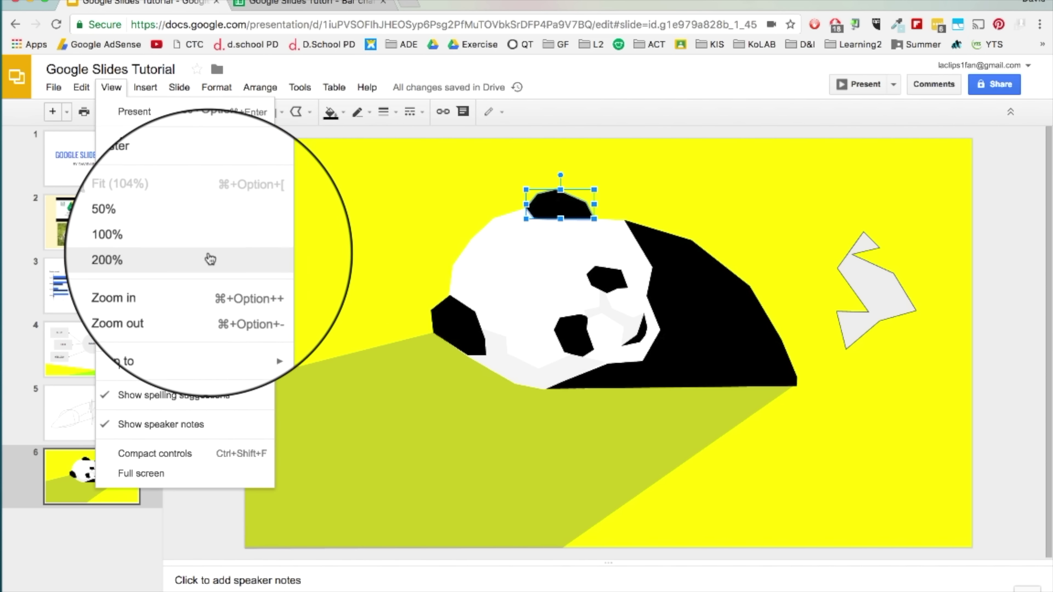
pyautogui.click(219, 308)
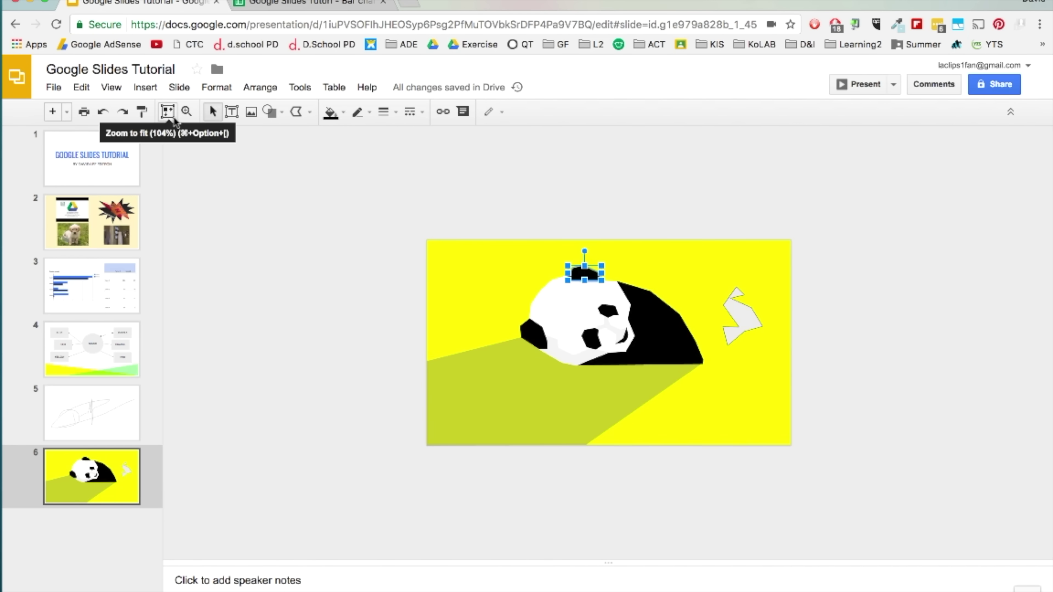
# Step: Move and enlarge the grey zigzag over the panda's face, send it back and forward, then delete it
pyautogui.click(168, 111)
pyautogui.moveTo(871, 290); pyautogui.dragTo(587, 270)
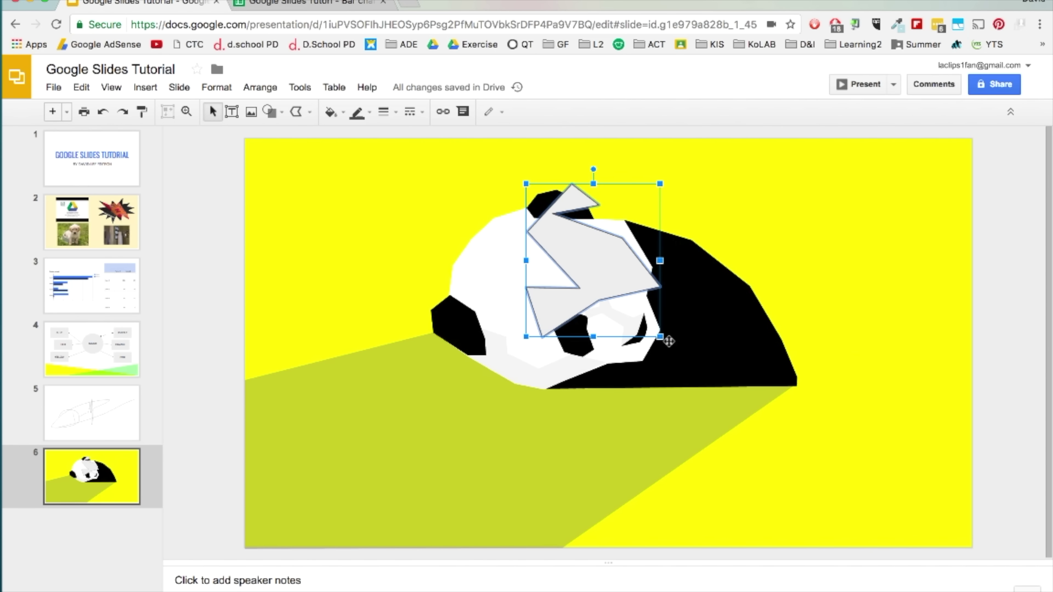
pyautogui.moveTo(662, 338); pyautogui.dragTo(760, 431)
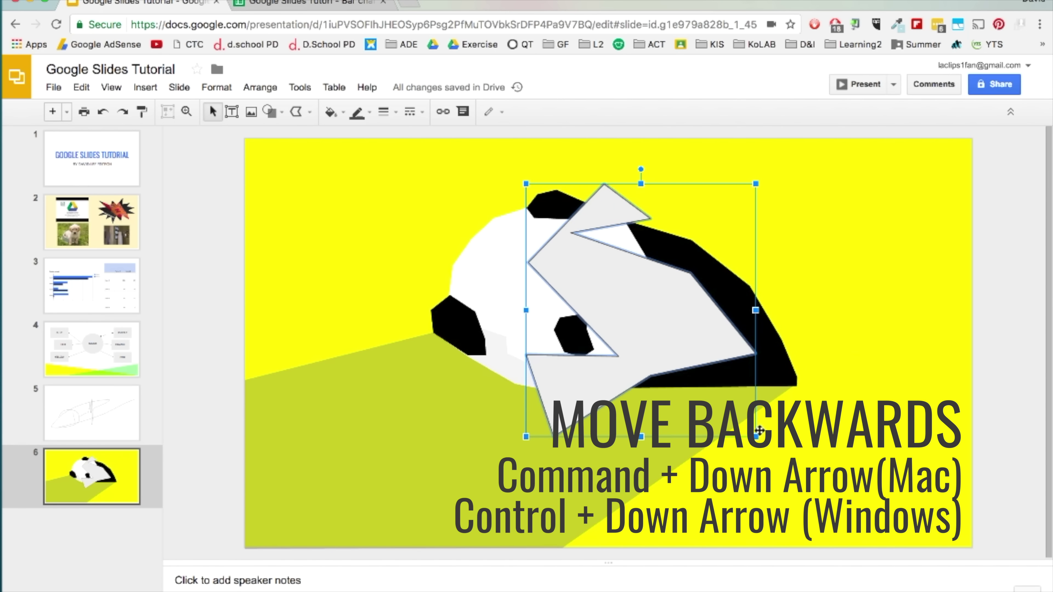
pyautogui.press('super+Down')
pyautogui.press('super+Down')
pyautogui.press('super+Down')
pyautogui.press('super+Down')
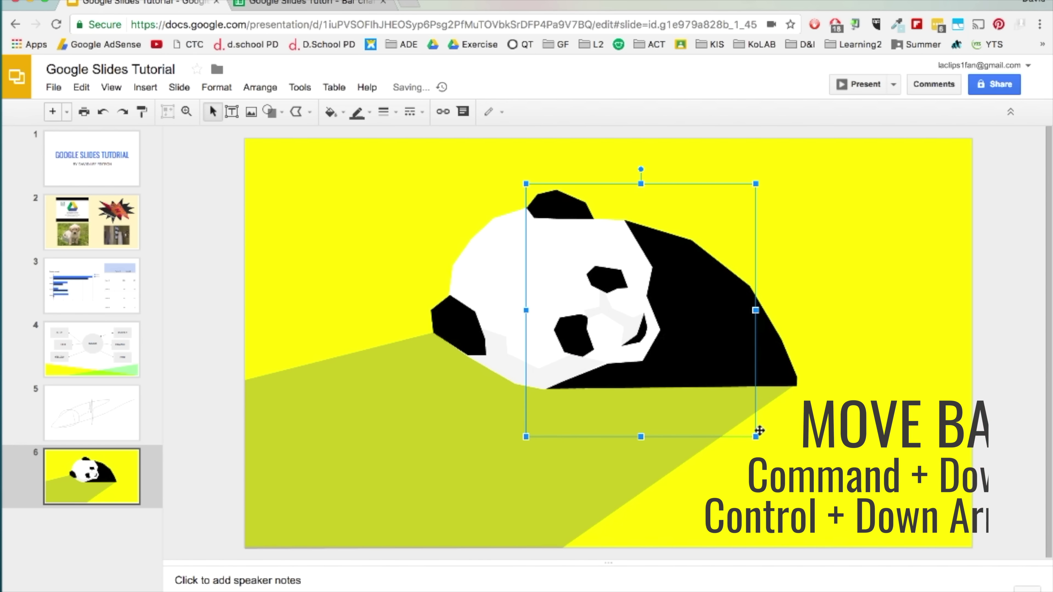
pyautogui.press('super+Up')
pyautogui.press('super+Up')
pyautogui.press('super+Up')
pyautogui.press('super+Up')
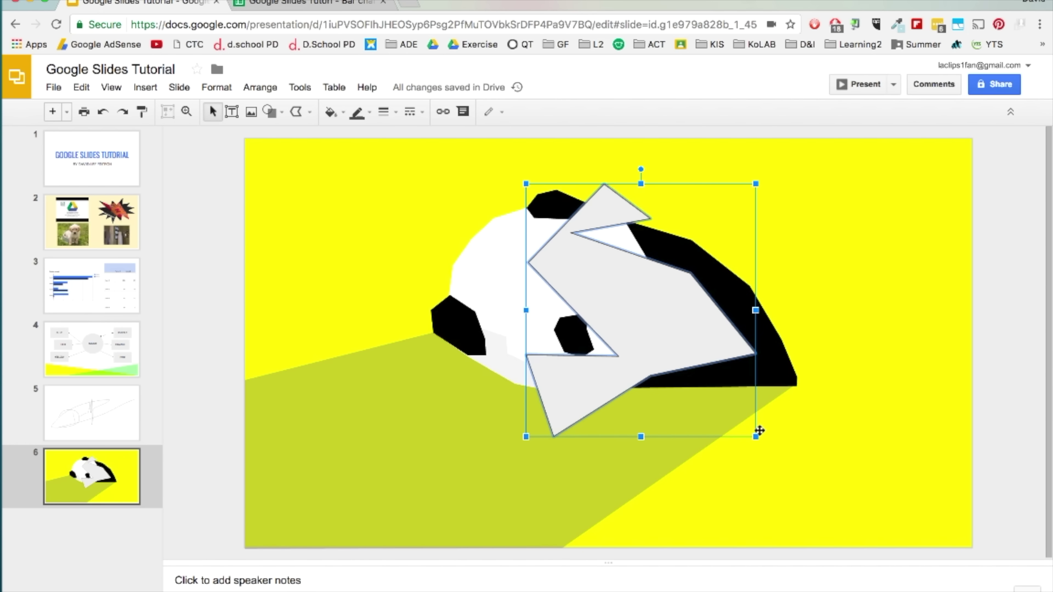
pyautogui.press('Delete')
pyautogui.click(158, 91)
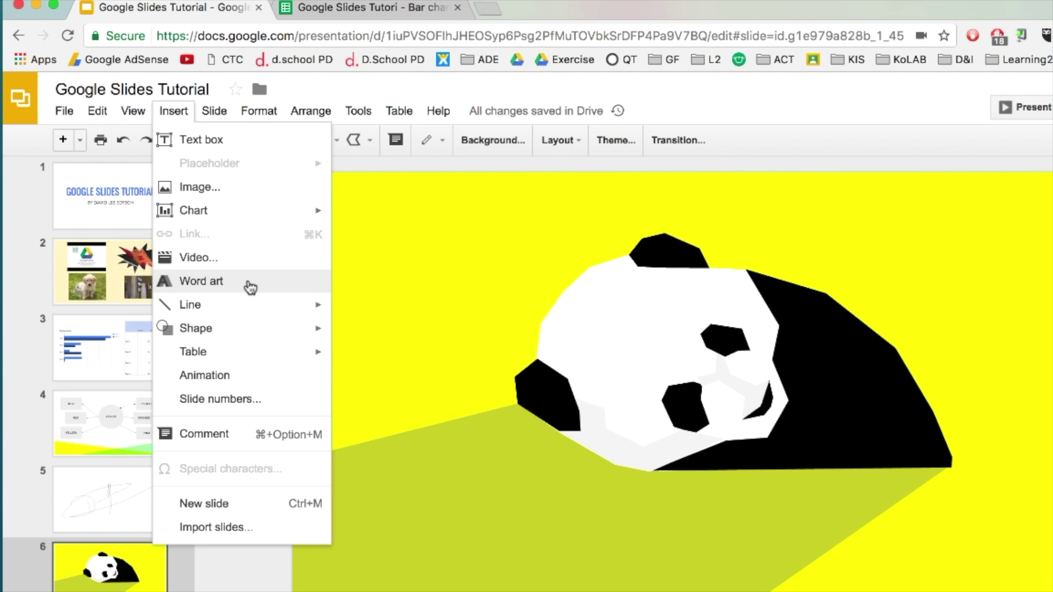
# Step: Insert 'PANDA' word art and move it lower on the slide
pyautogui.click(250, 288)
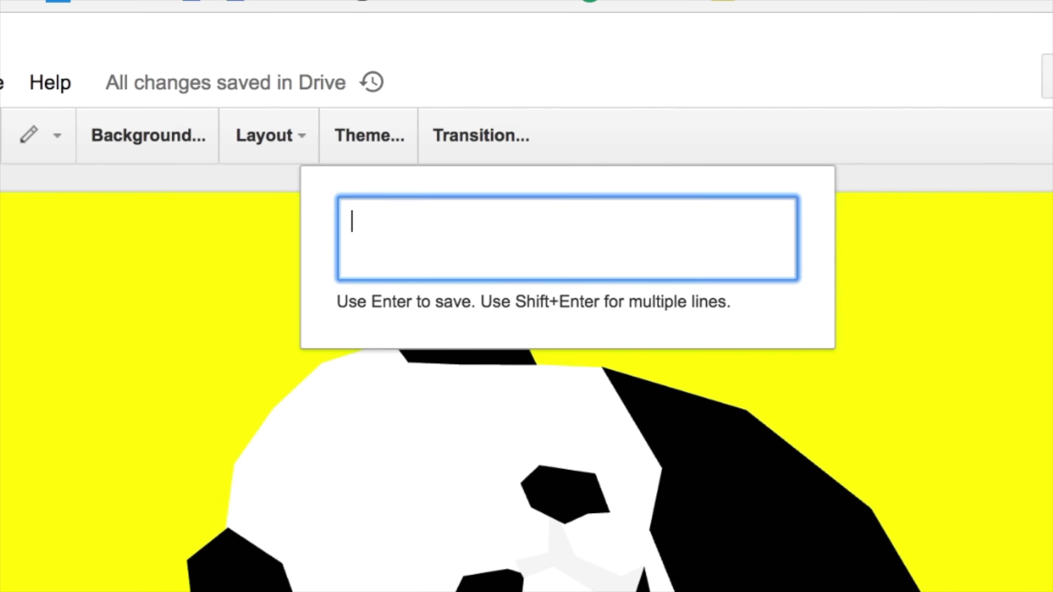
pyautogui.write('PANDA')
pyautogui.press('Return')
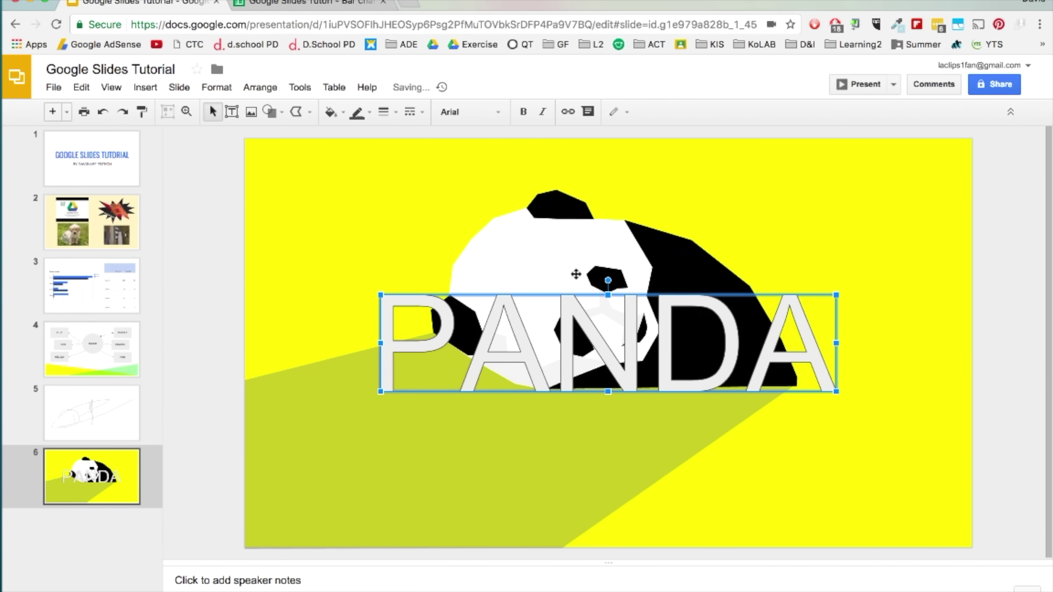
pyautogui.moveTo(571, 352); pyautogui.dragTo(569, 465)
# Step: Set the PANDA lettering to Oswald with a dark grey fill
pyautogui.click(468, 112)
pyautogui.click(481, 139)
pyautogui.click(372, 112)
pyautogui.click(334, 112)
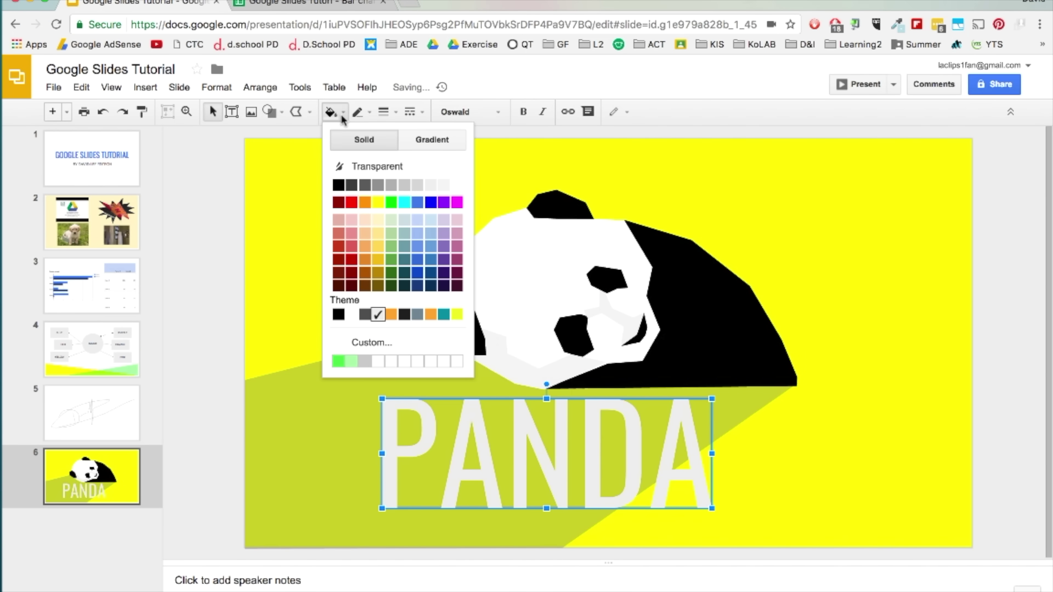
pyautogui.click(353, 186)
# Step: Shrink PANDA proportionally and position it just beneath the panda
pyautogui.moveTo(547, 455); pyautogui.dragTo(624, 450)
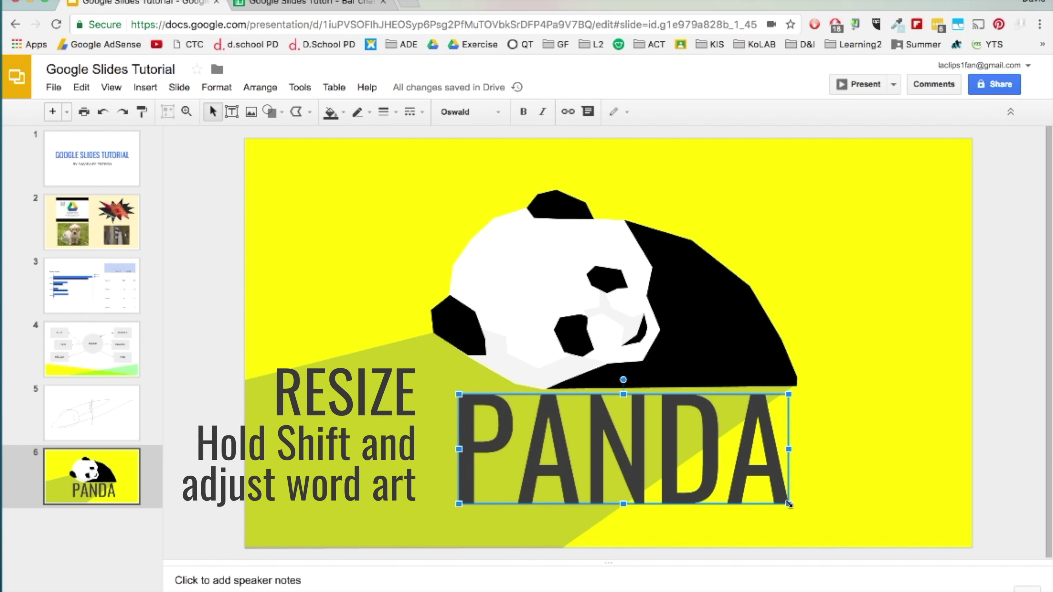
pyautogui.moveTo(785, 502); pyautogui.dragTo(725, 482)
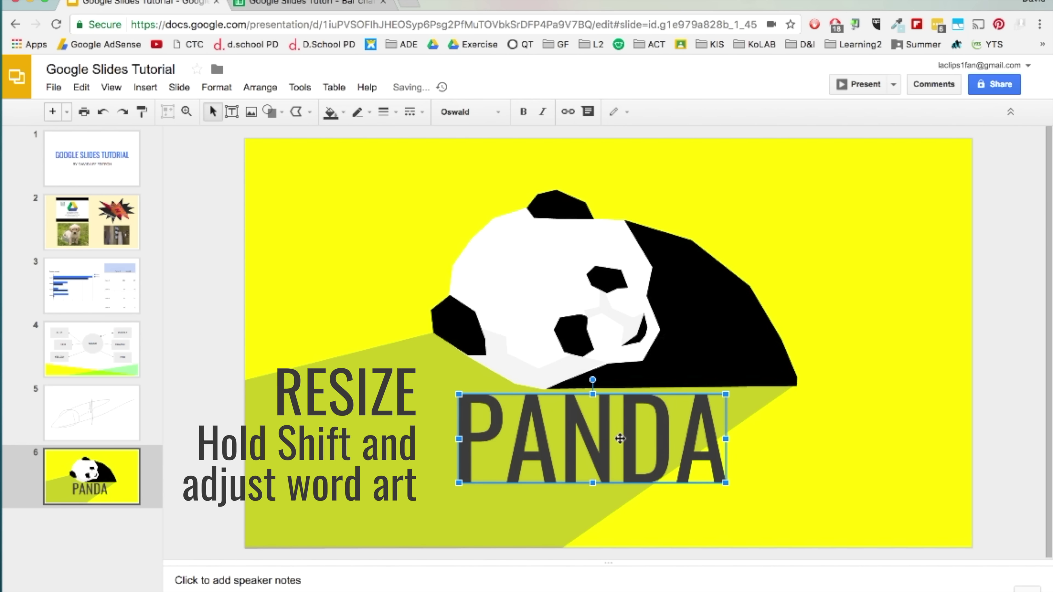
pyautogui.moveTo(620, 438); pyautogui.dragTo(630, 440)
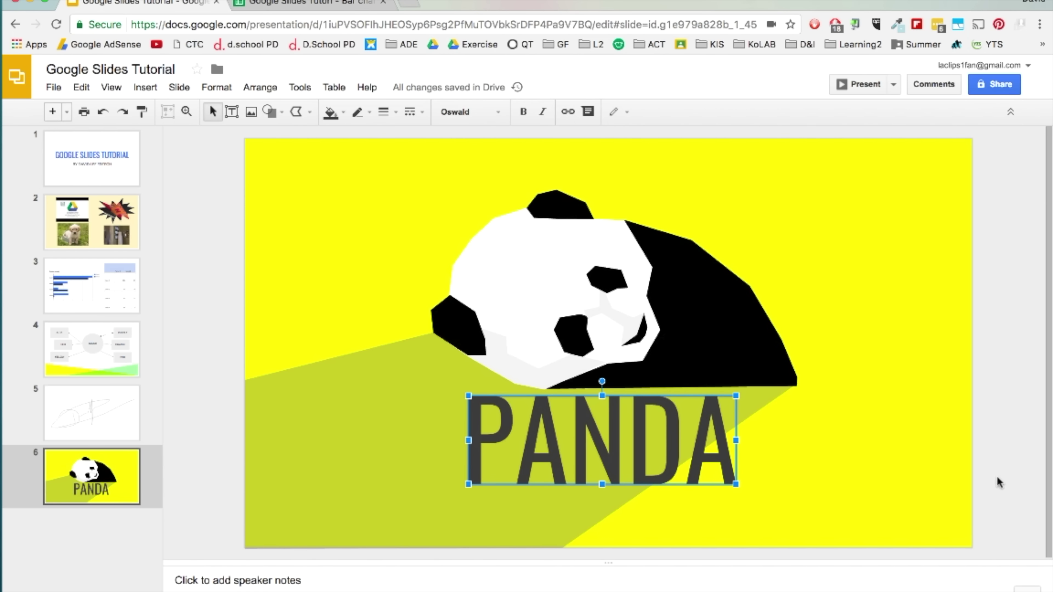
pyautogui.click(988, 455)
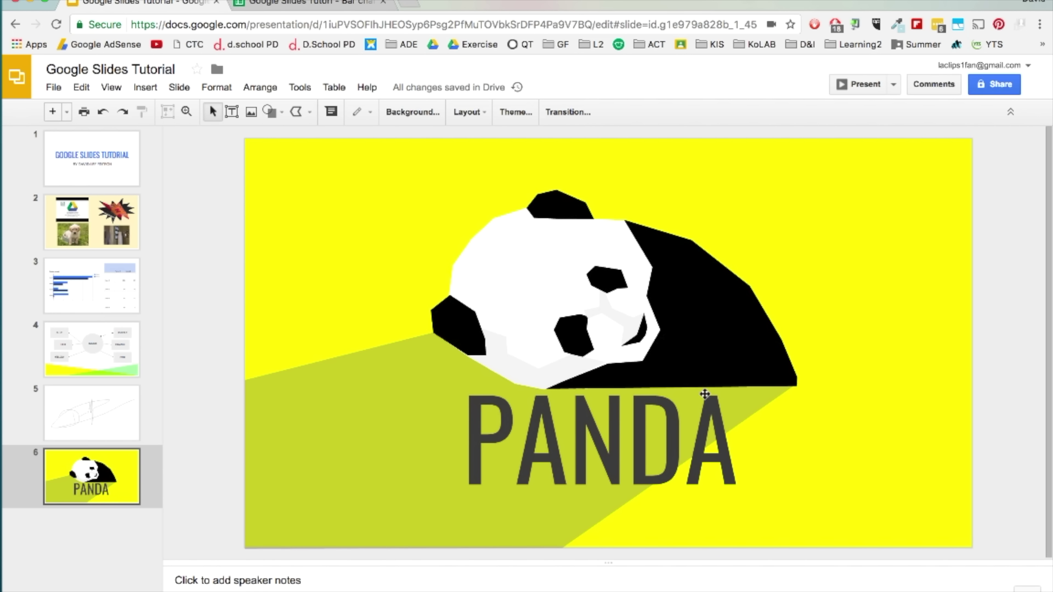
# Step: On slide 2, give the puppy photo an On click Fade in animation at medium speed
pyautogui.click(91, 231)
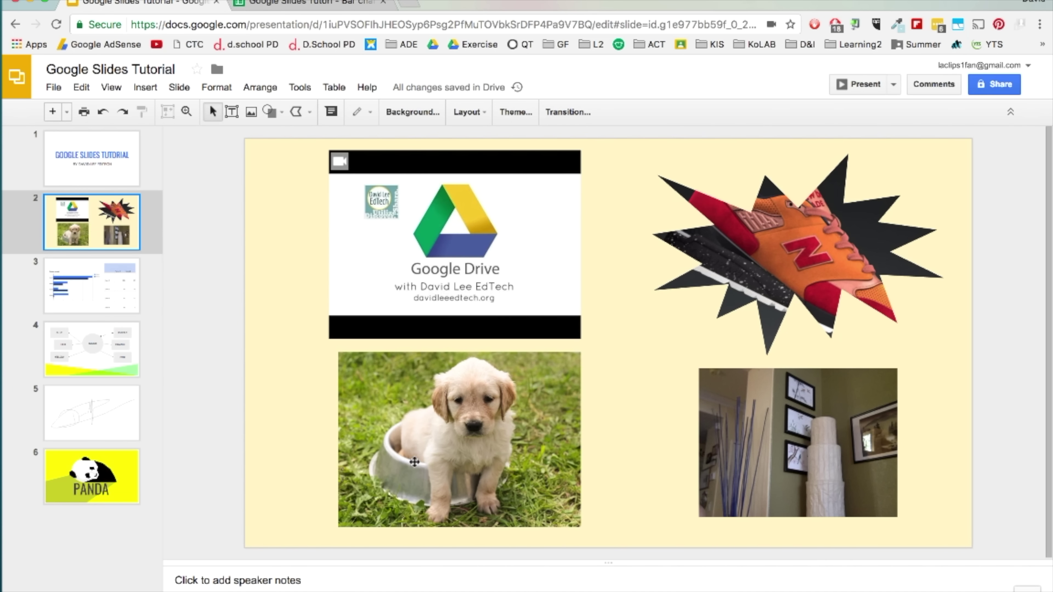
pyautogui.click(419, 458)
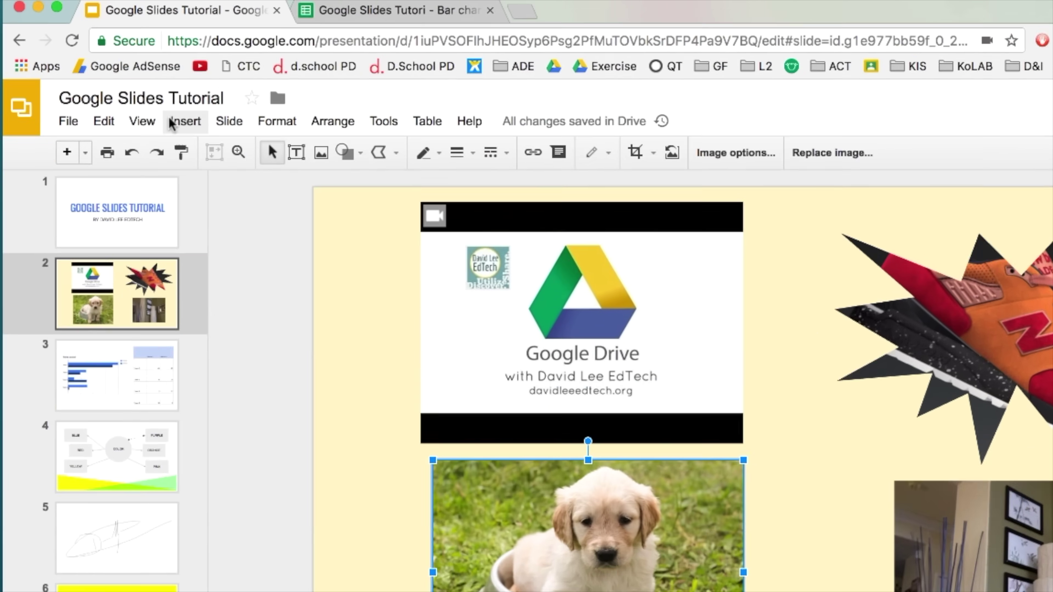
pyautogui.click(145, 87)
pyautogui.moveTo(111, 87)
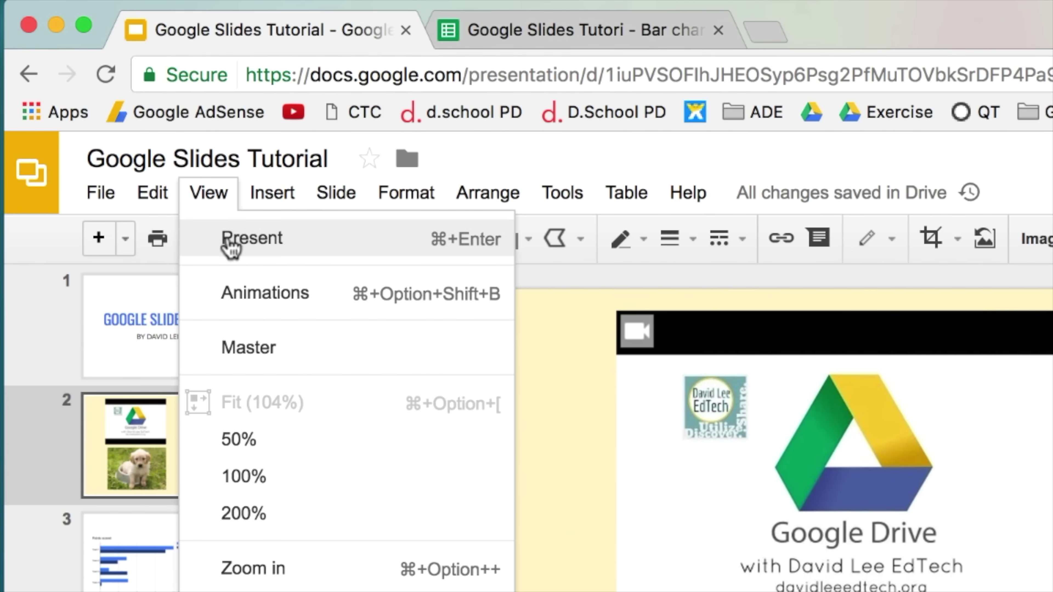
pyautogui.click(355, 309)
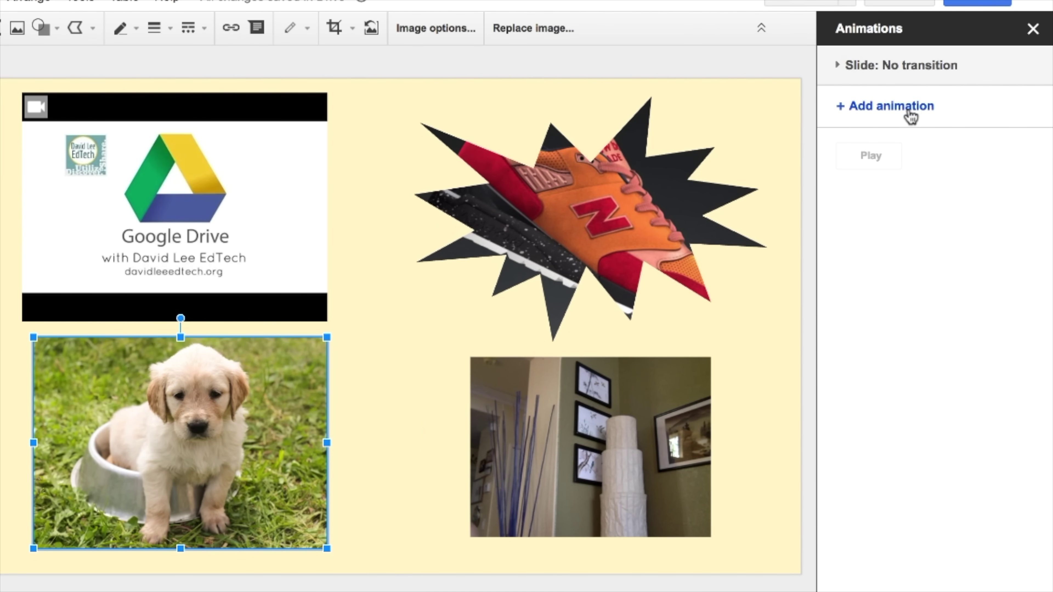
pyautogui.click(912, 109)
pyautogui.click(988, 149)
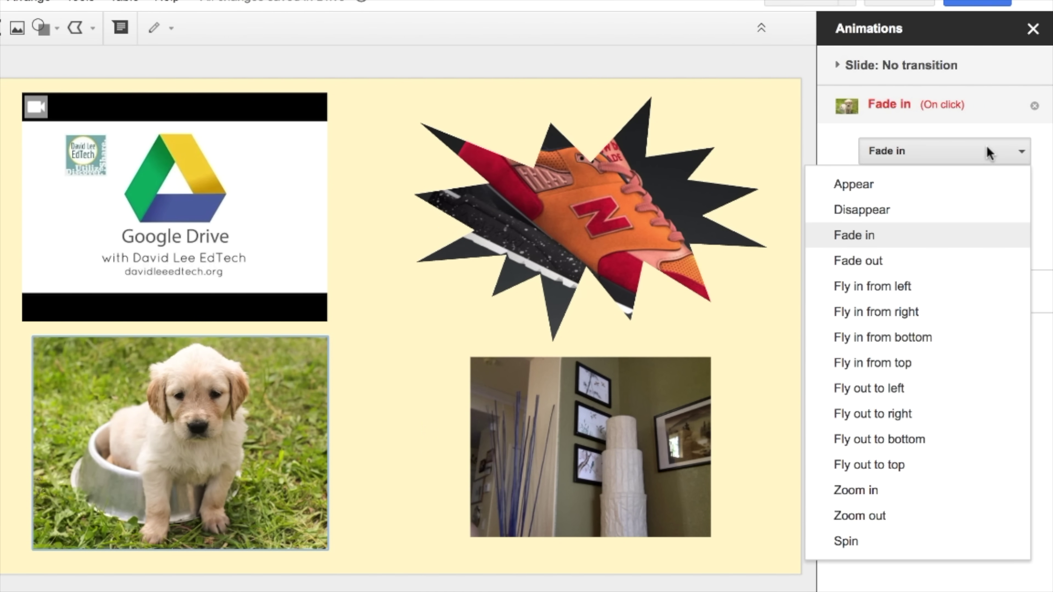
pyautogui.click(988, 148)
pyautogui.click(1018, 199)
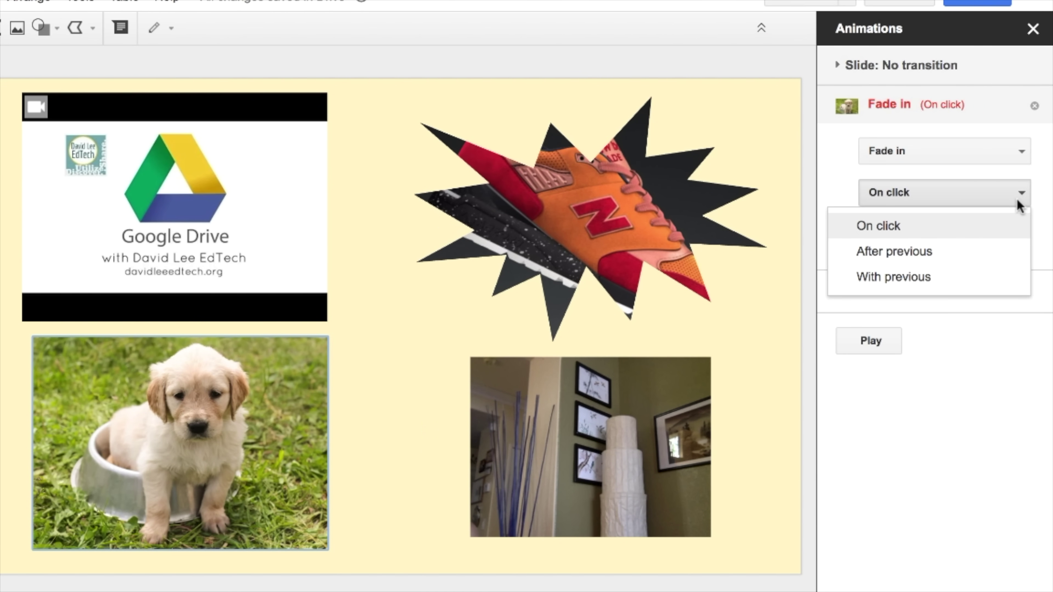
pyautogui.click(1017, 199)
pyautogui.moveTo(987, 230)
pyautogui.mouseDown()
pyautogui.moveTo(938, 229)
pyautogui.moveTo(988, 229)
pyautogui.mouseUp()
# Step: Add a Fade in to the starburst shoe, order it before the puppy, and preview
pyautogui.click(625, 224)
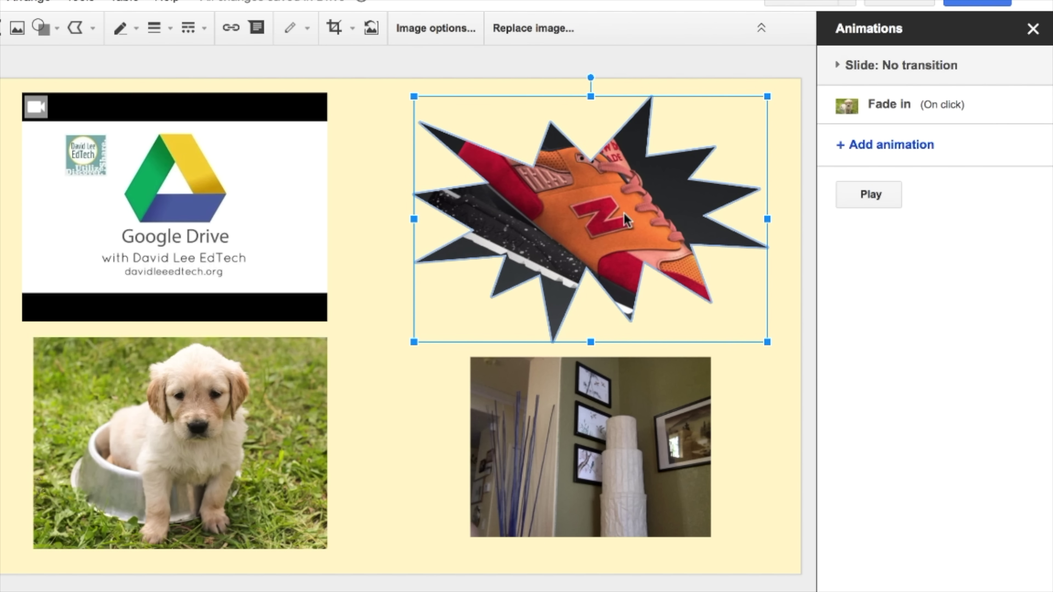
pyautogui.click(893, 152)
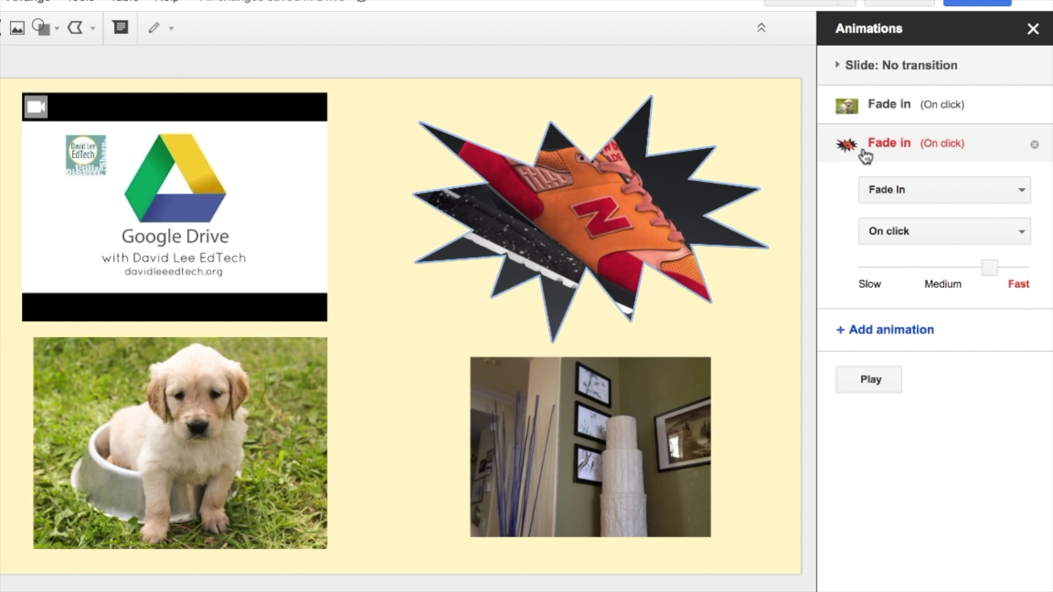
pyautogui.moveTo(852, 110); pyautogui.dragTo(859, 178)
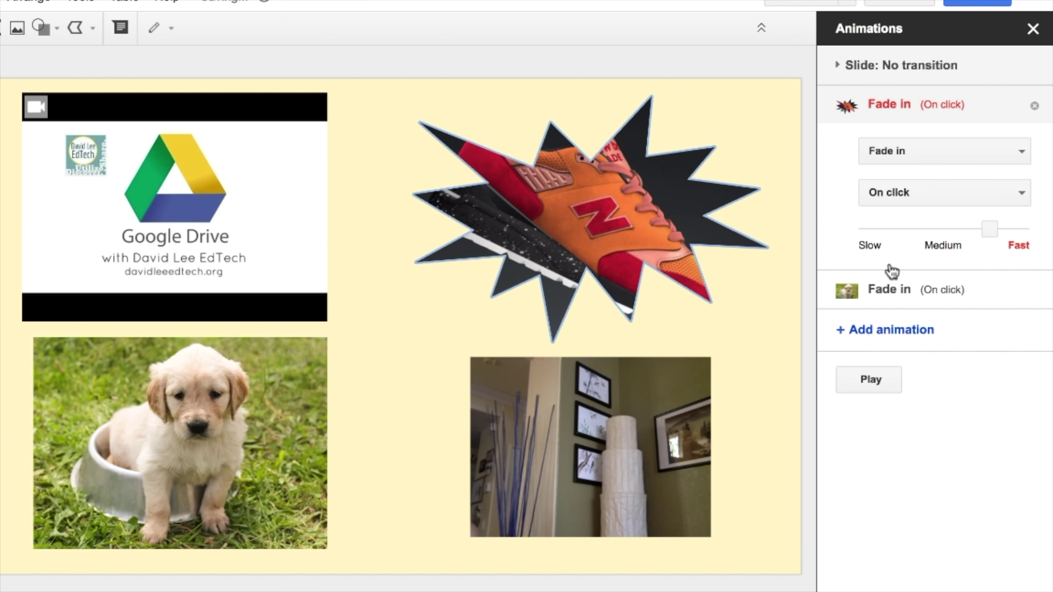
pyautogui.click(885, 383)
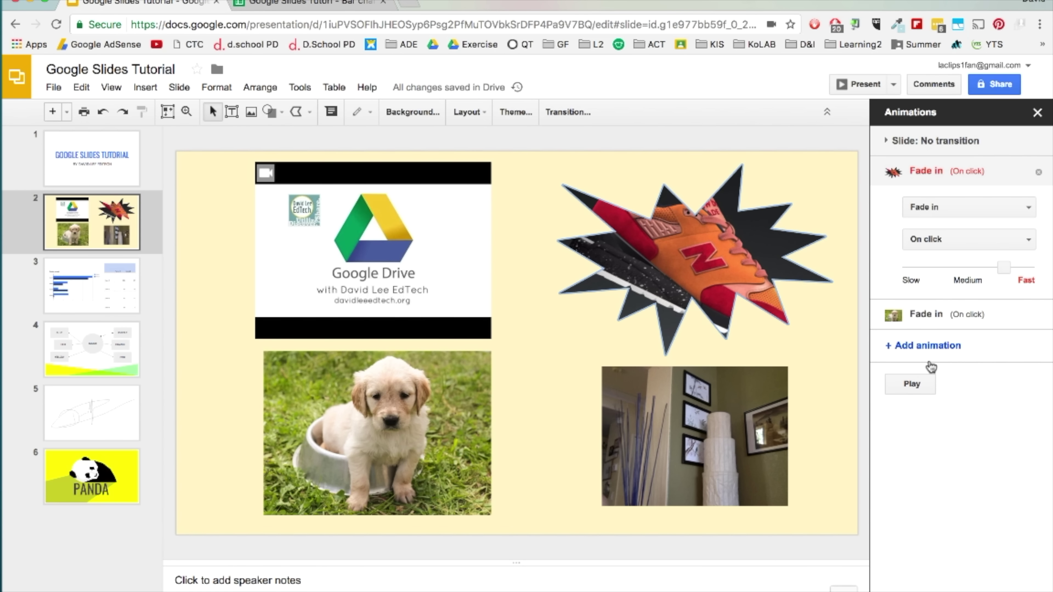
# Step: From the title slide, apply a fast Gallery transition to all slides and preview it once
pyautogui.click(871, 255)
pyautogui.click(1037, 113)
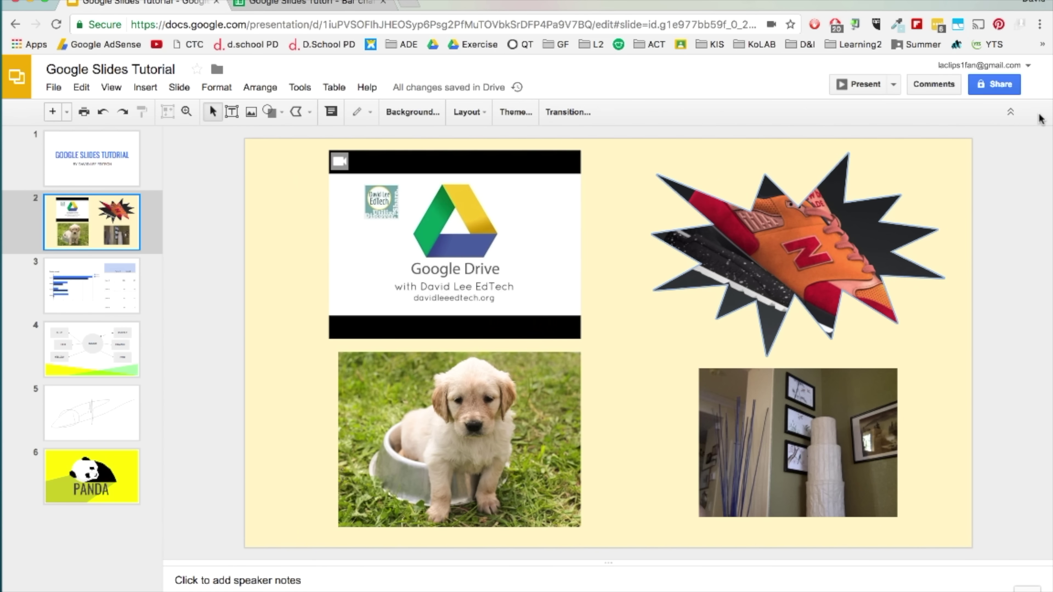
pyautogui.click(107, 169)
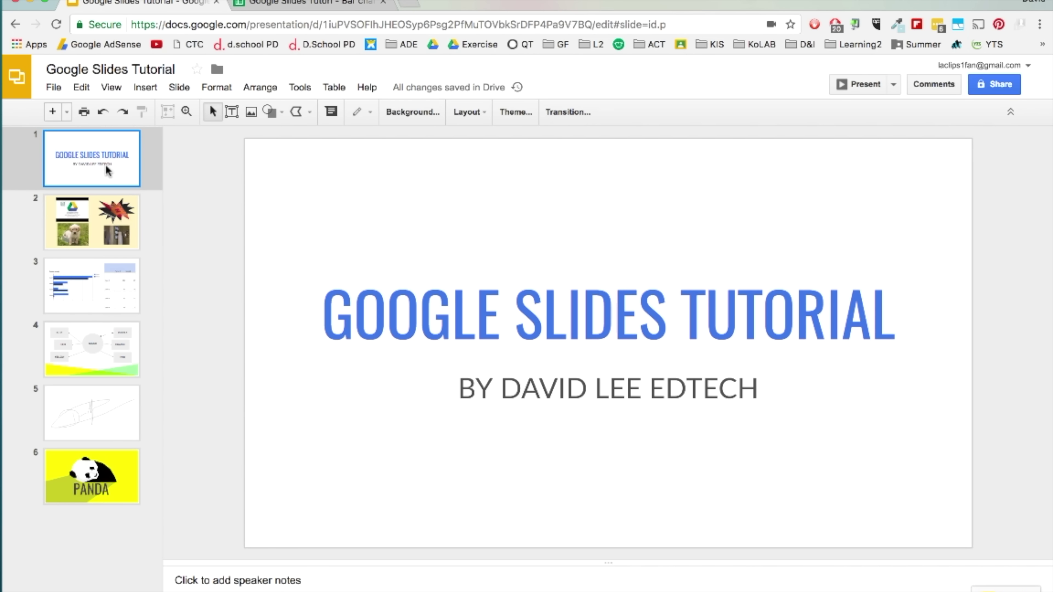
pyautogui.click(190, 88)
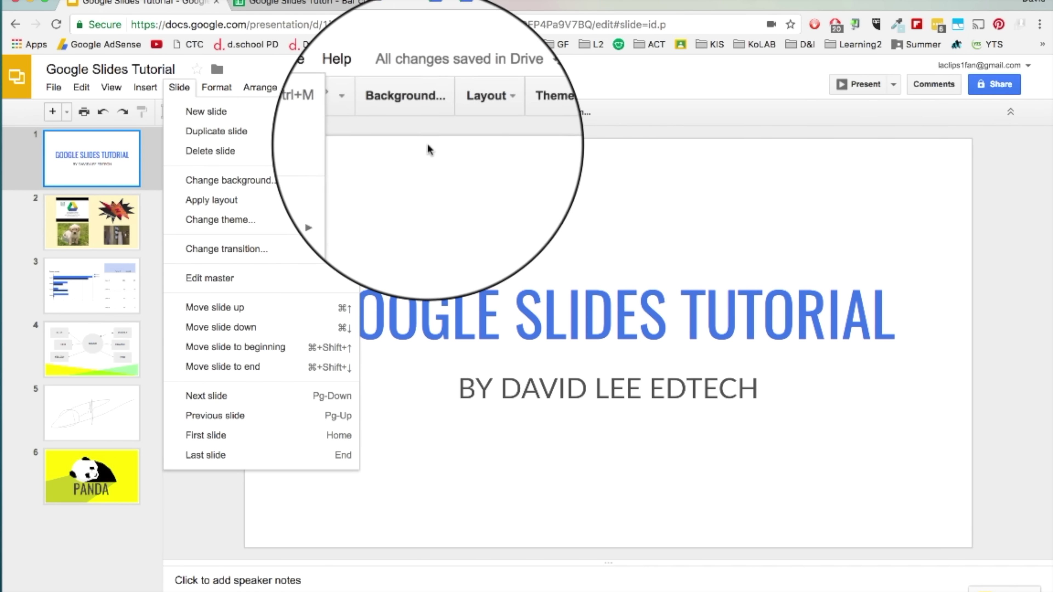
pyautogui.click(587, 117)
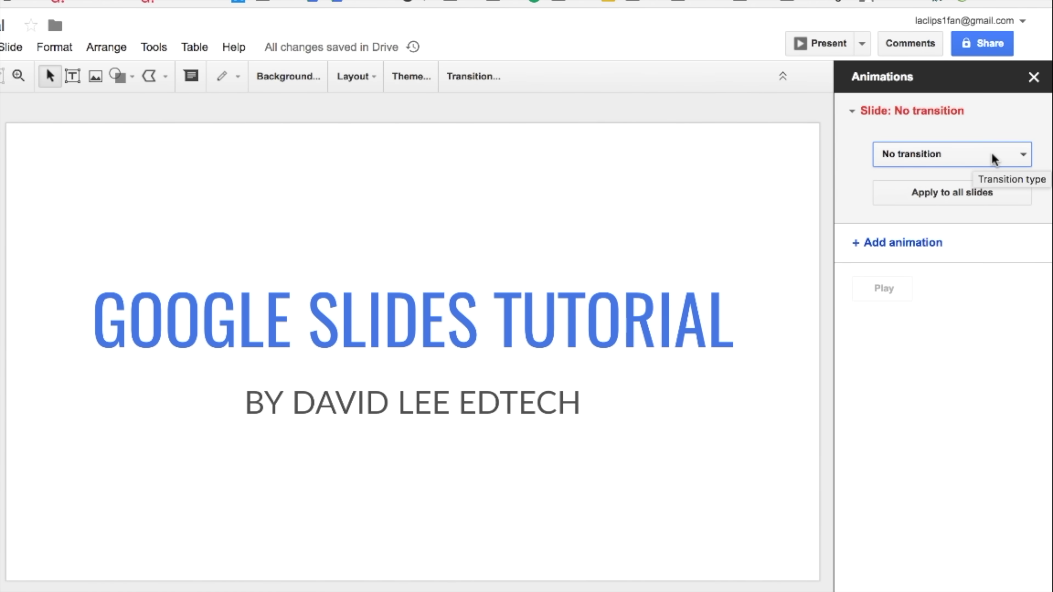
pyautogui.click(1006, 177)
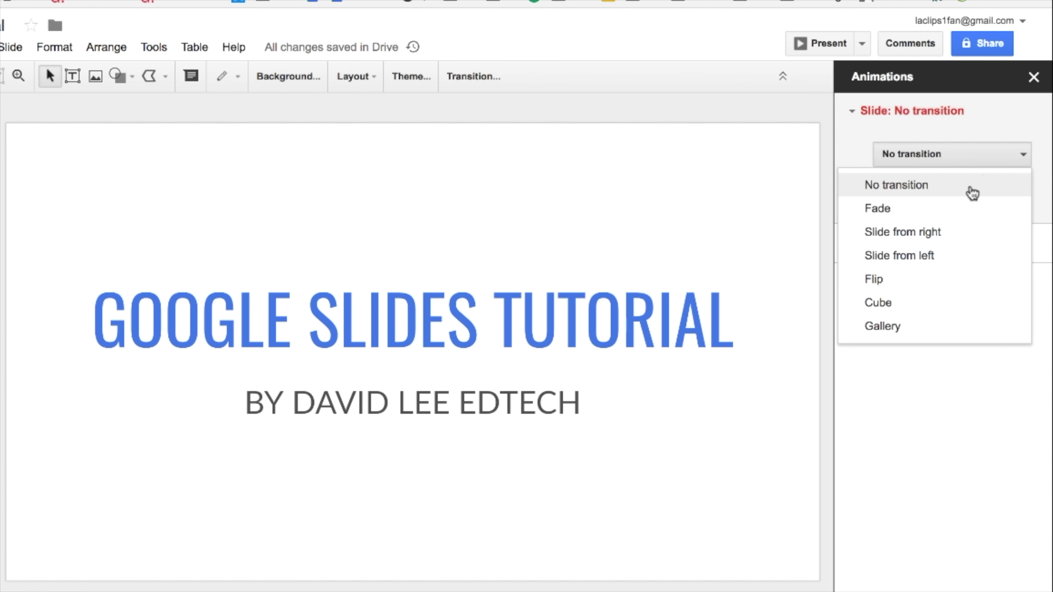
pyautogui.click(933, 327)
pyautogui.click(1005, 234)
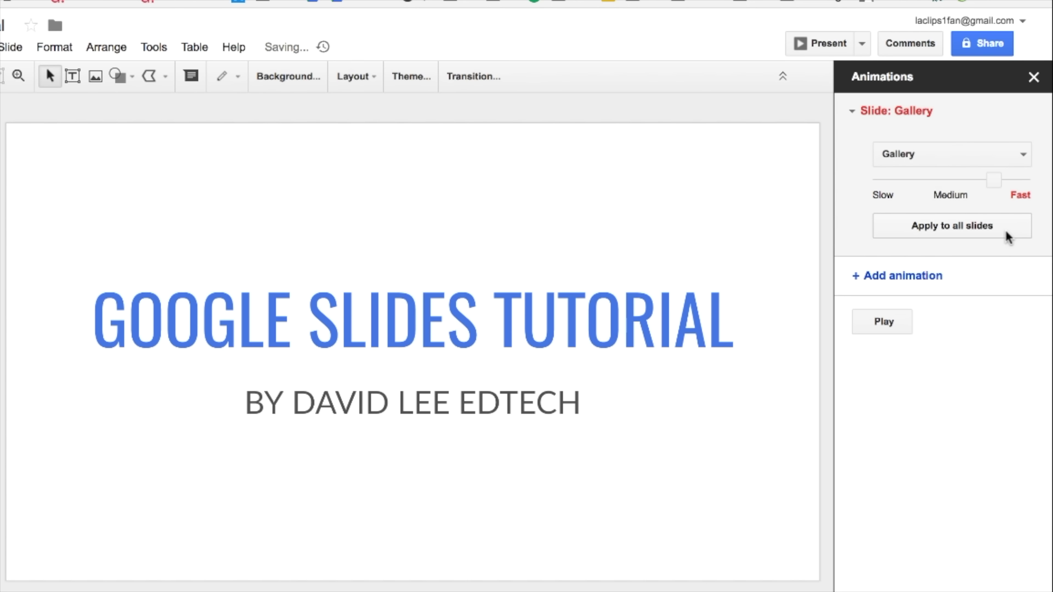
pyautogui.click(882, 322)
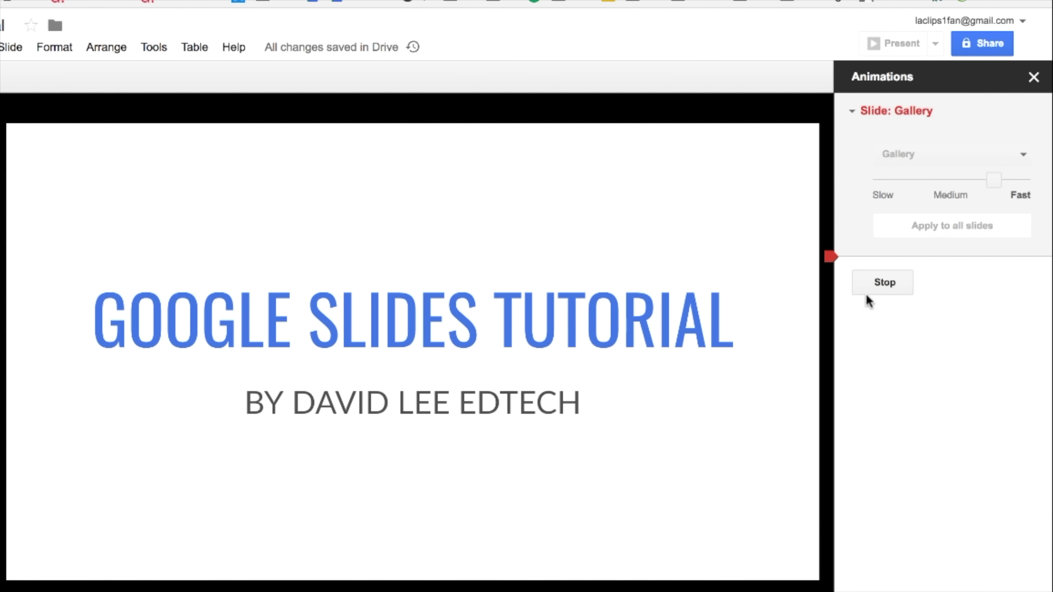
pyautogui.click(898, 287)
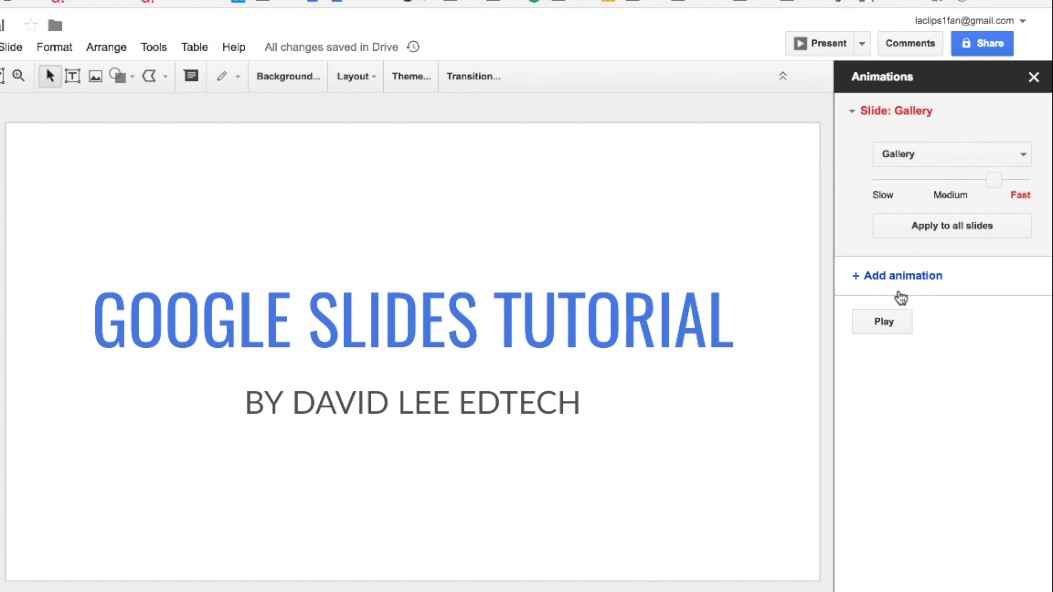
# Step: Add a collaborator by contact name, switch their access from Can comment to Can edit, and send the invite
pyautogui.click(1033, 78)
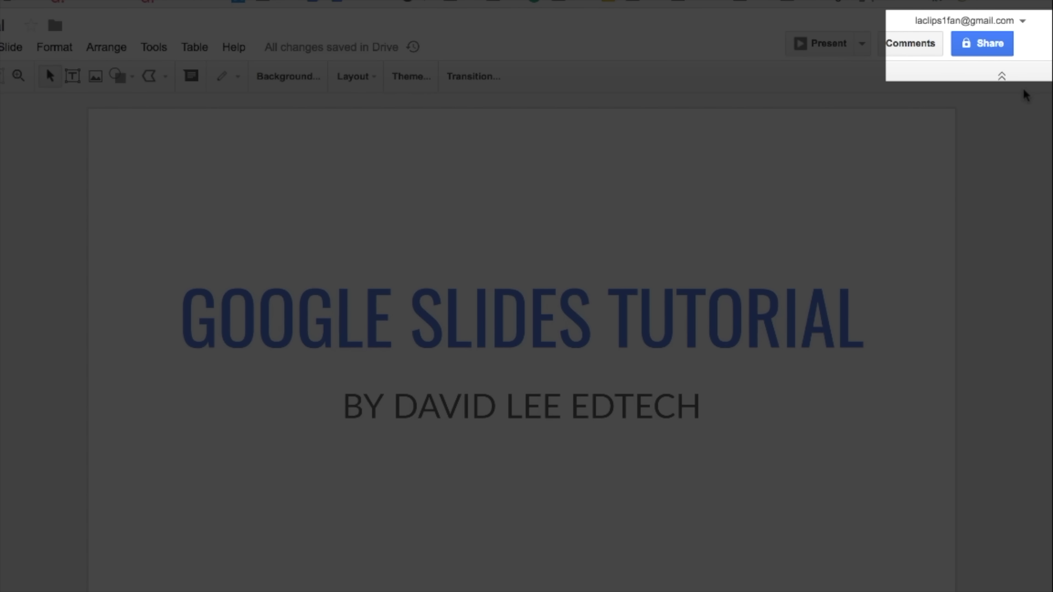
pyautogui.click(1008, 49)
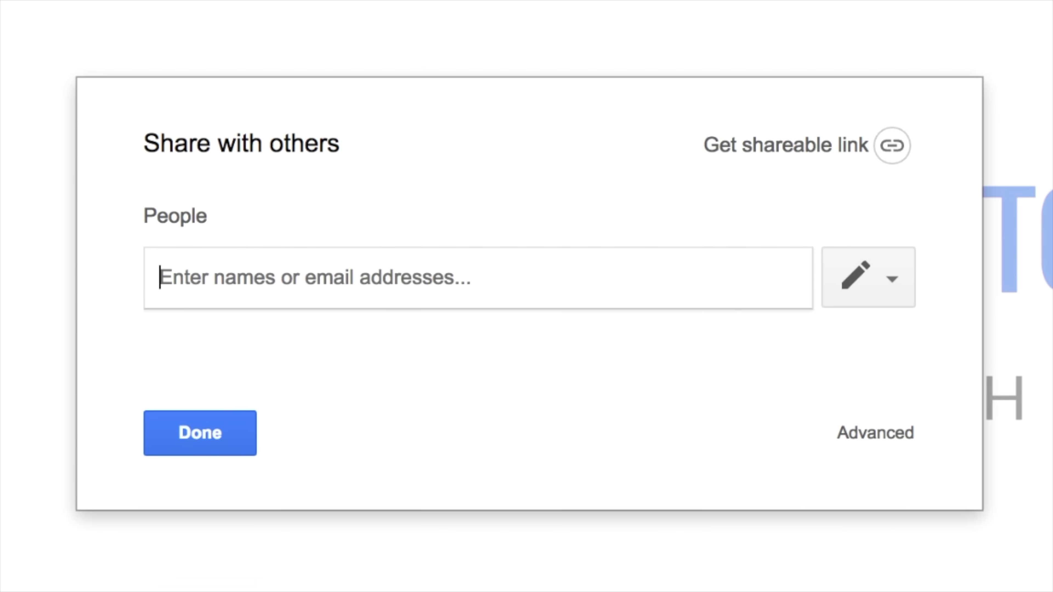
pyautogui.write('davidlee')
pyautogui.press('Return')
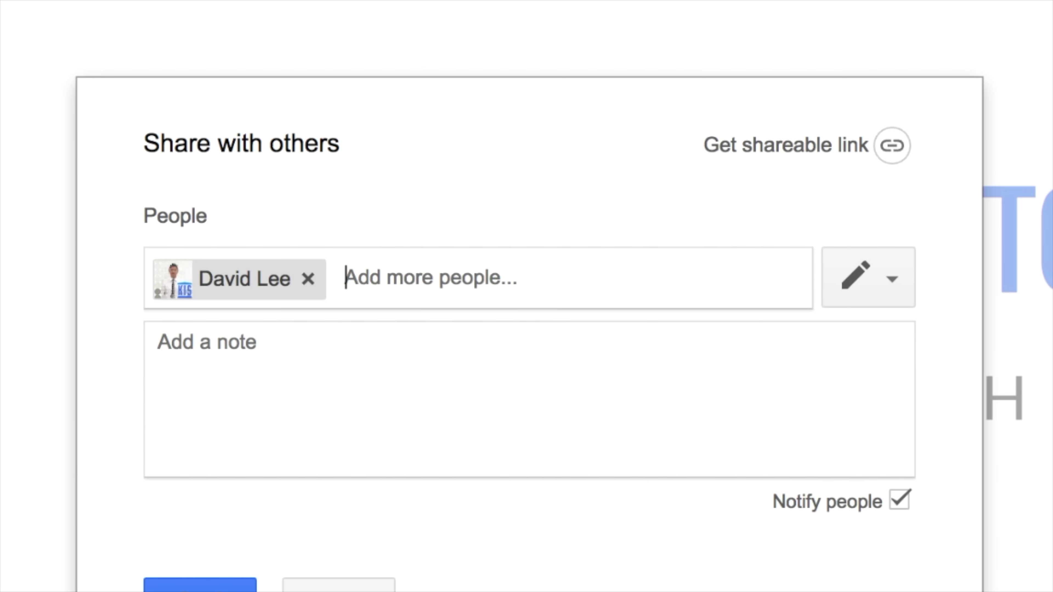
pyautogui.click(883, 286)
pyautogui.click(881, 411)
pyautogui.click(865, 301)
pyautogui.click(875, 339)
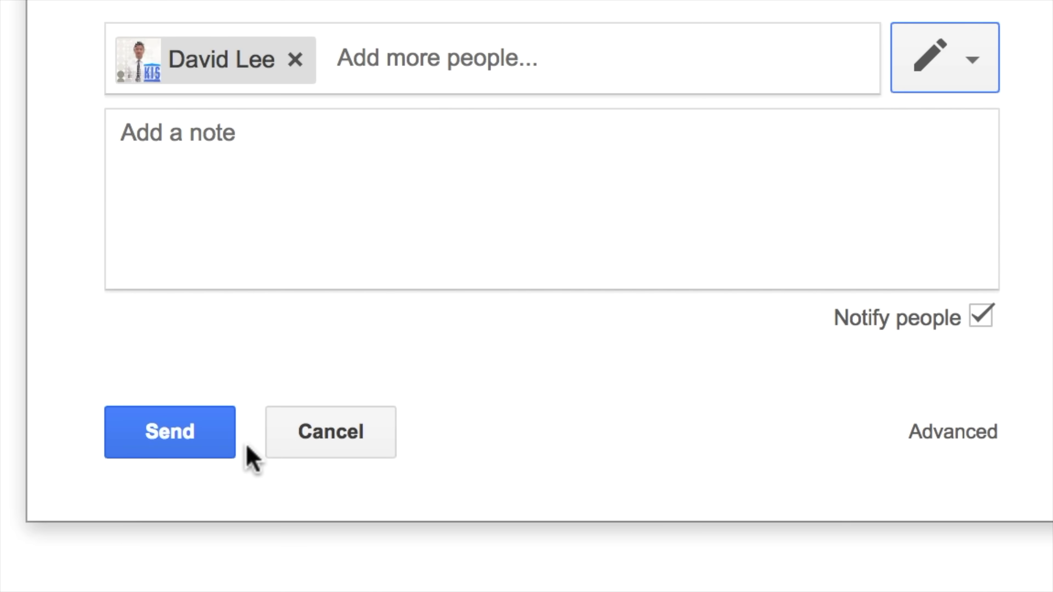
pyautogui.click(228, 453)
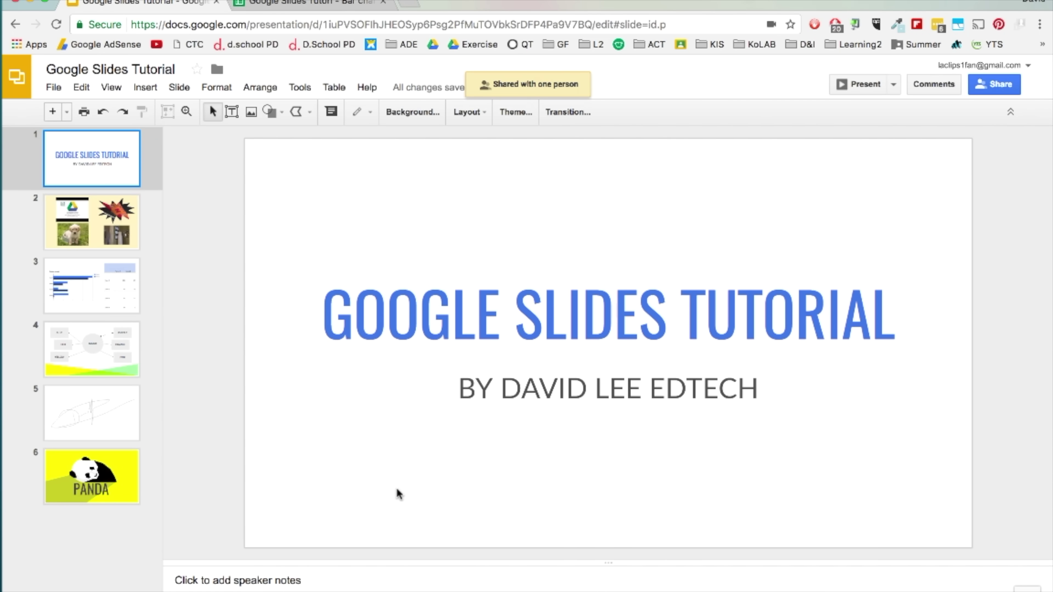
# Step: On slide 2, post 'I think there is too much going on' as a comment assigned to a mentioned collaborator
pyautogui.click(131, 244)
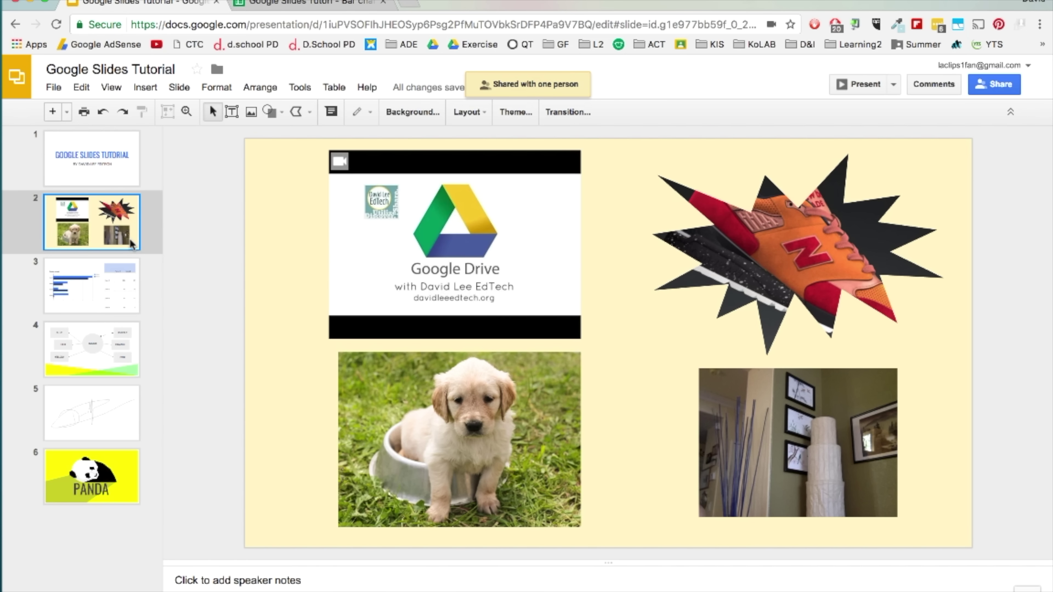
pyautogui.click(338, 114)
pyautogui.write('I think there is too much going')
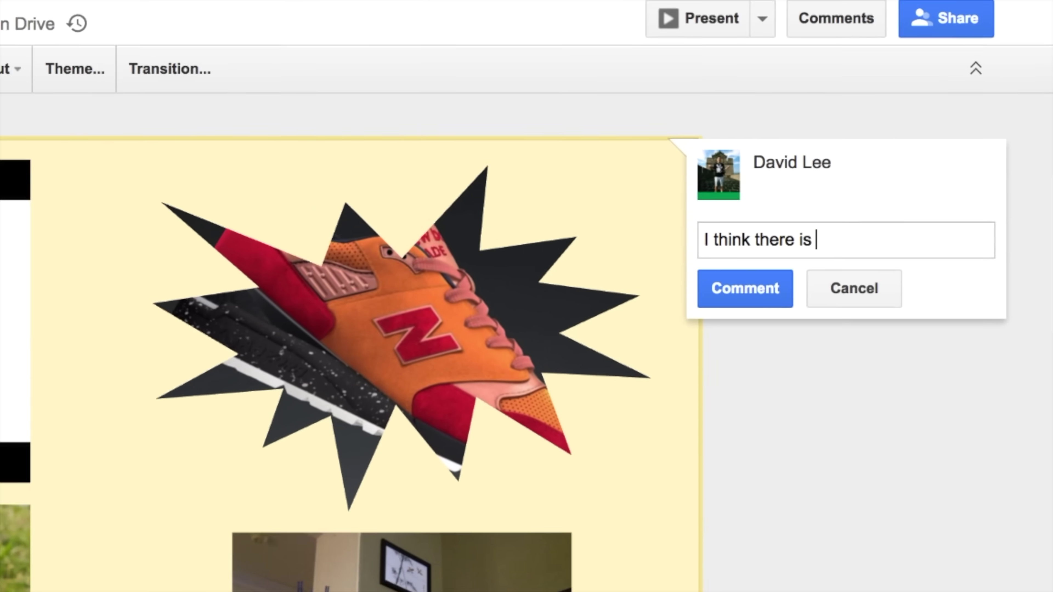
pyautogui.write(' on')
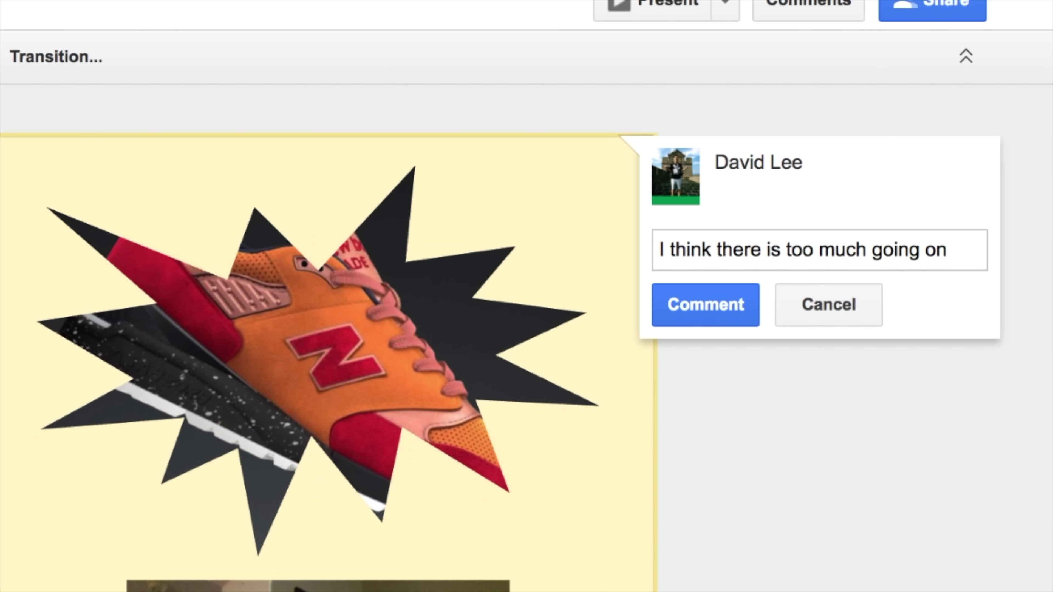
pyautogui.write(' davidlee@')
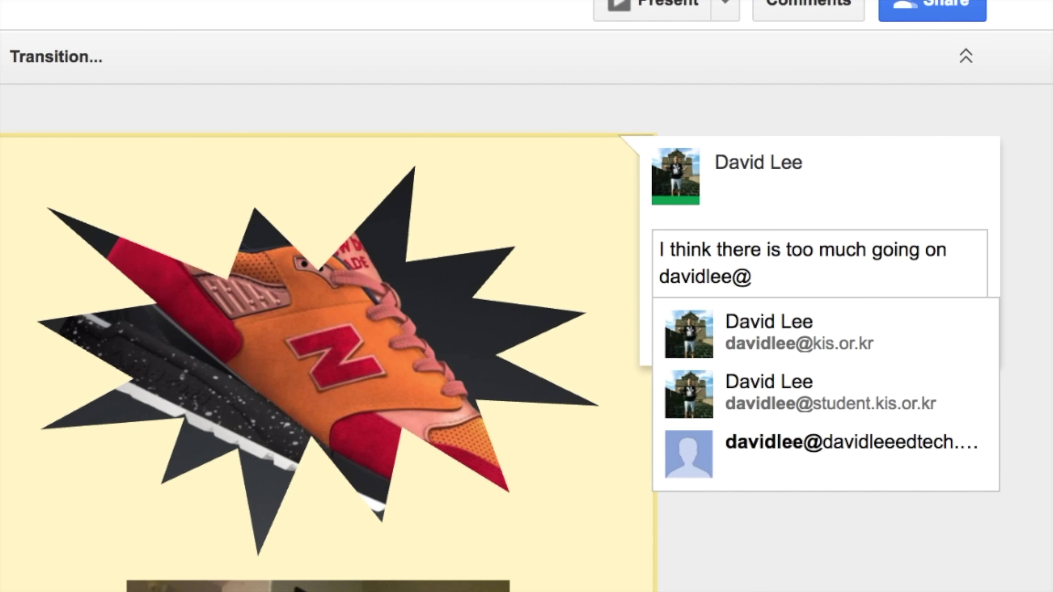
pyautogui.press('Return')
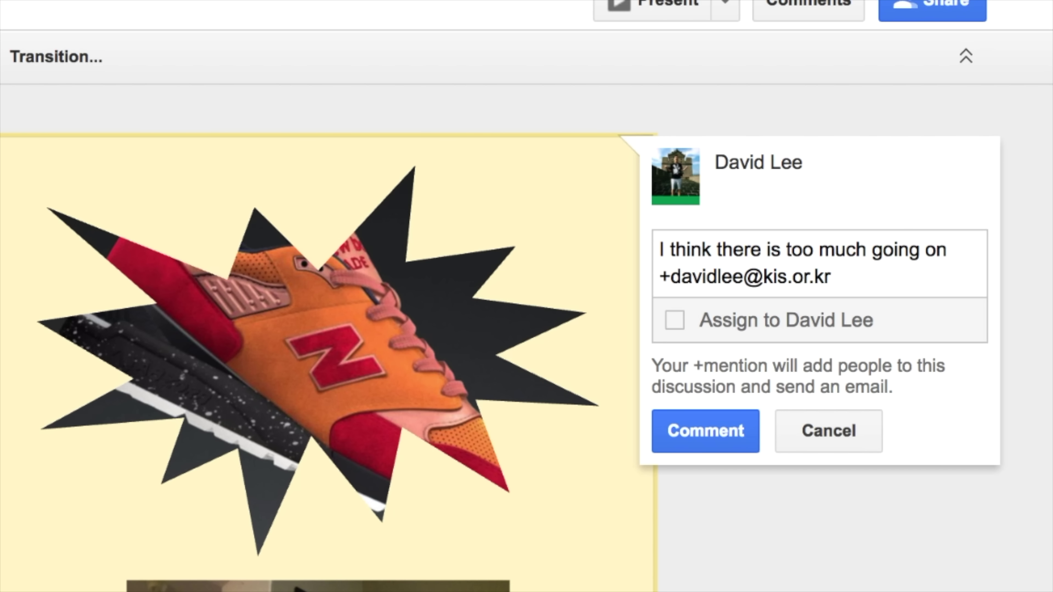
pyautogui.click(675, 323)
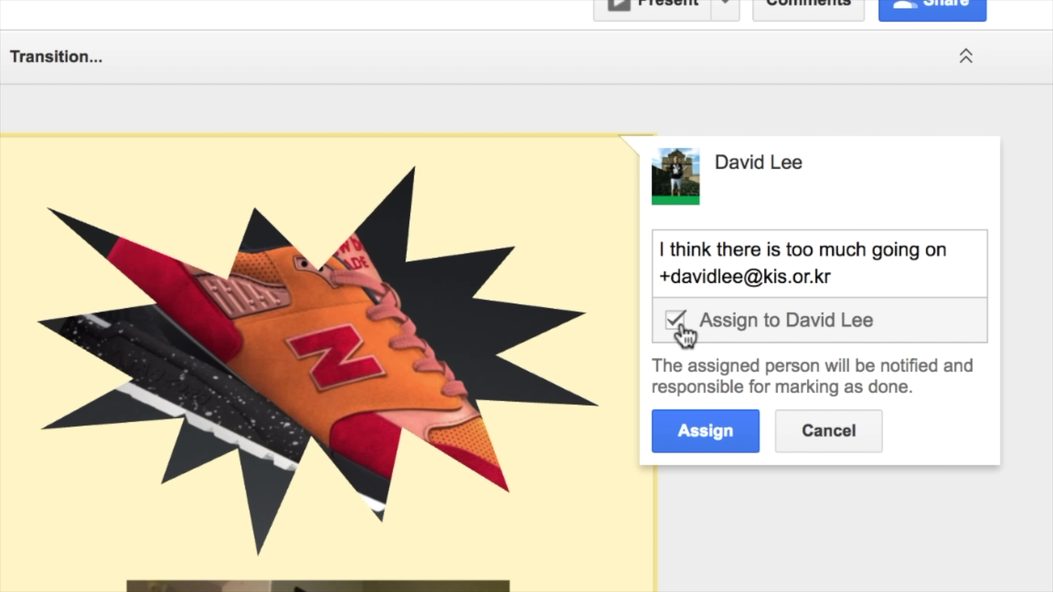
pyautogui.click(714, 436)
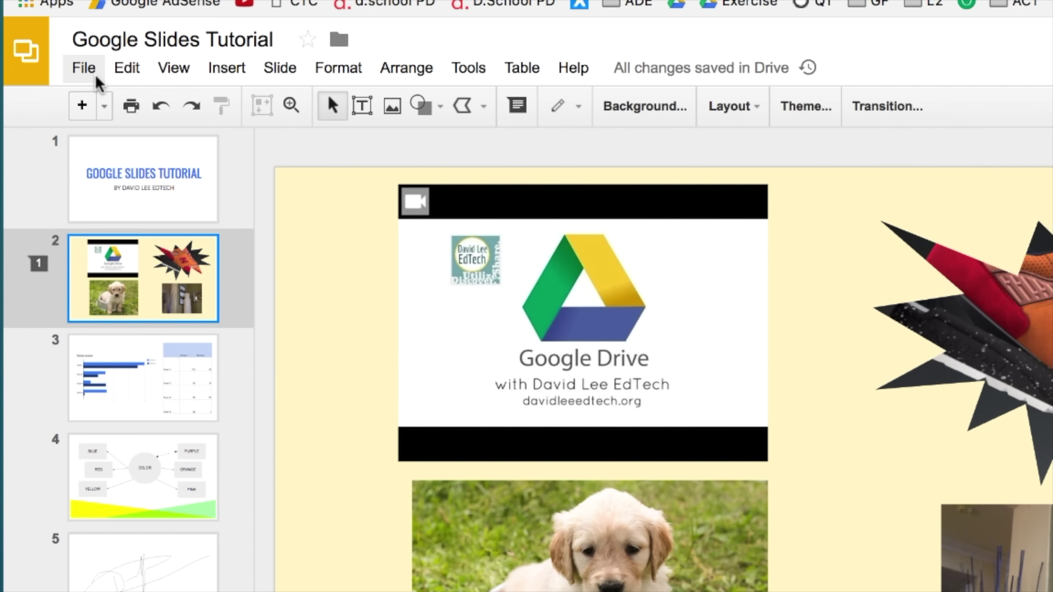
# Step: Try File > Make a copy and File > Move, cancelling both without changes
pyautogui.click(96, 76)
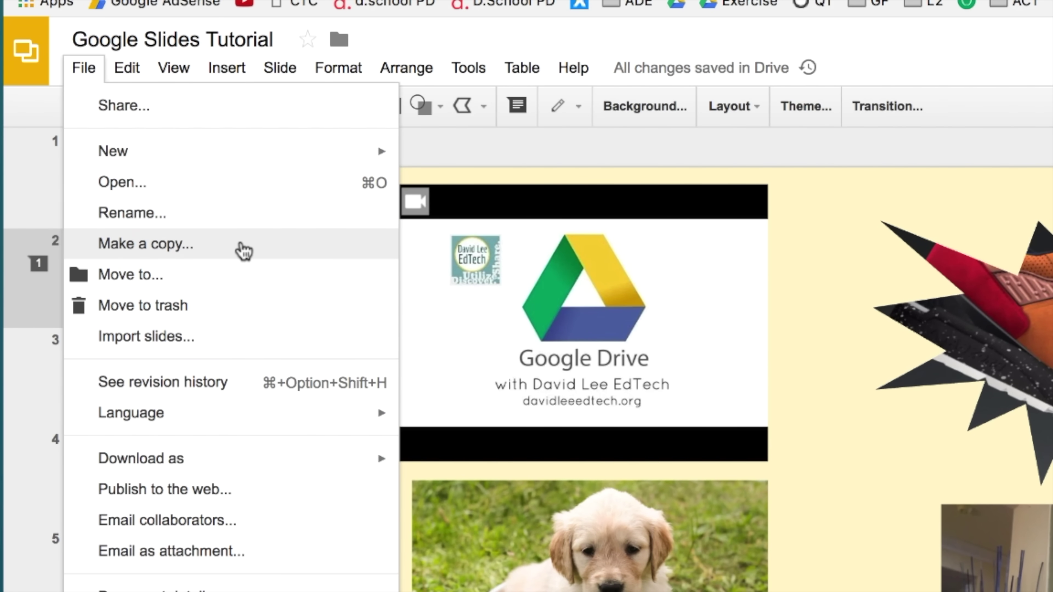
pyautogui.click(242, 249)
pyautogui.click(765, 535)
pyautogui.press('Escape')
pyautogui.click(90, 68)
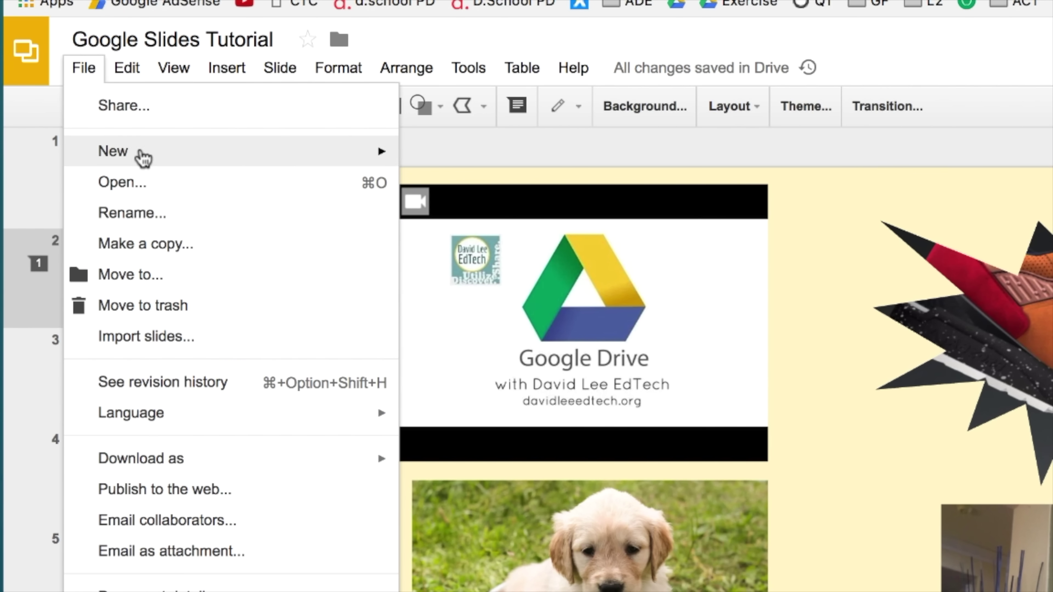
pyautogui.click(224, 273)
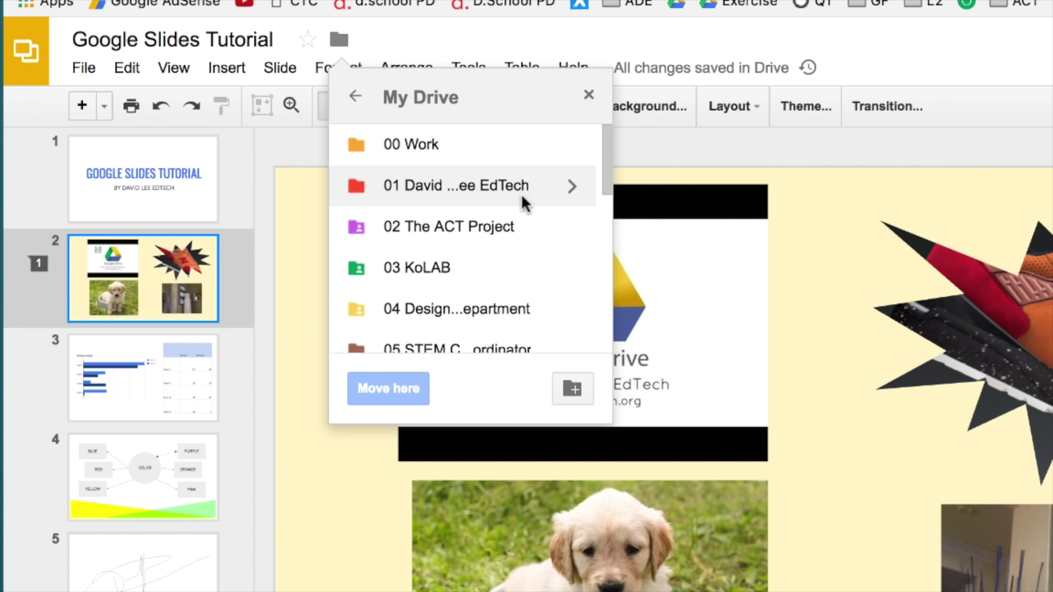
pyautogui.scroll(-3, 523, 202)
pyautogui.scroll(4, 522, 204)
pyautogui.click(588, 96)
# Step: Open revision history, view the July 10, 5:52 PM version, then return to July 11, 6:56 AM
pyautogui.click(91, 79)
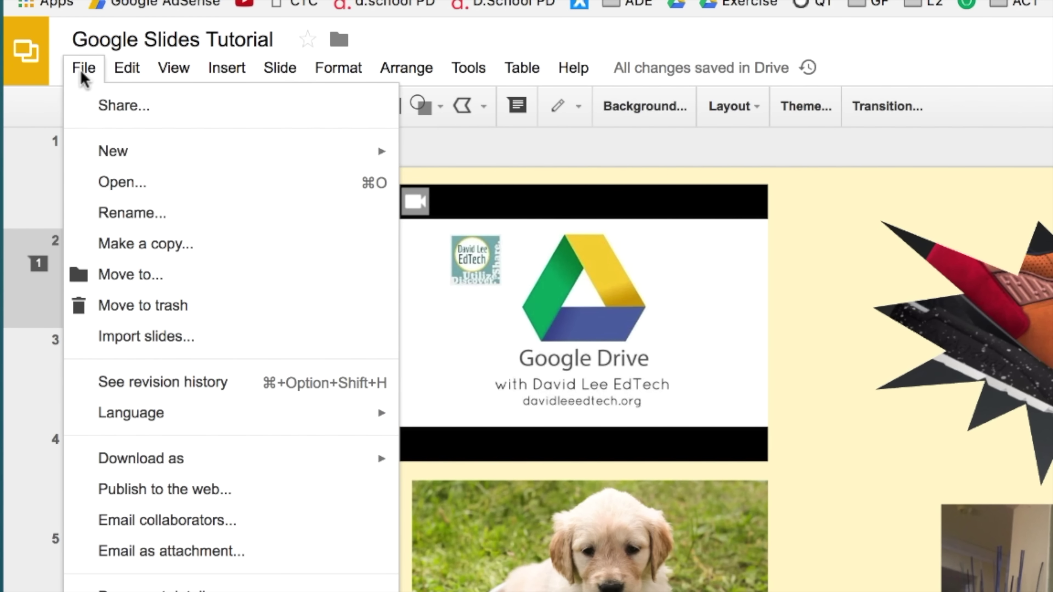
pyautogui.click(258, 383)
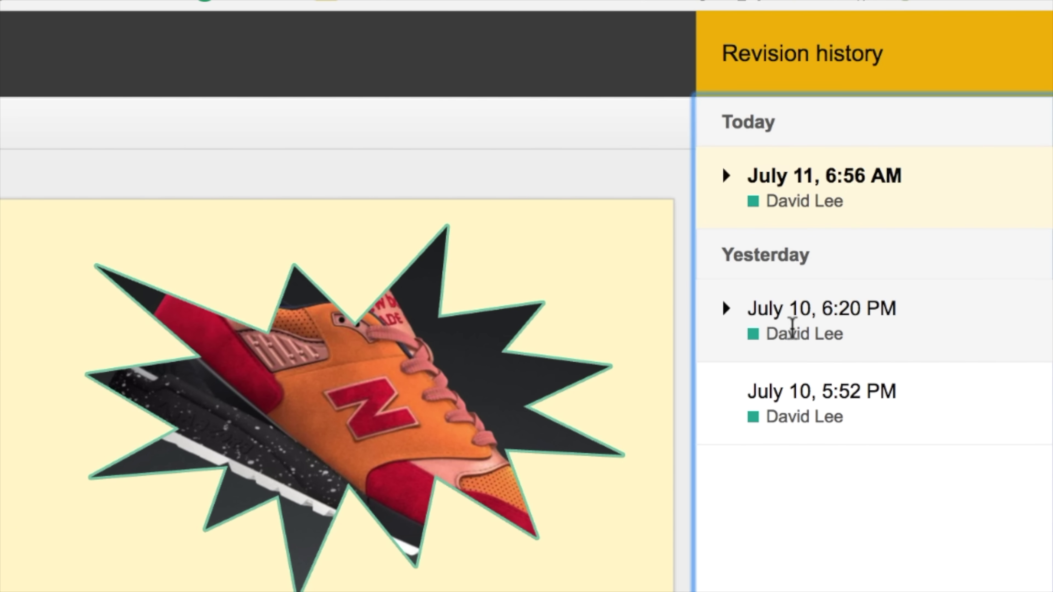
pyautogui.click(803, 406)
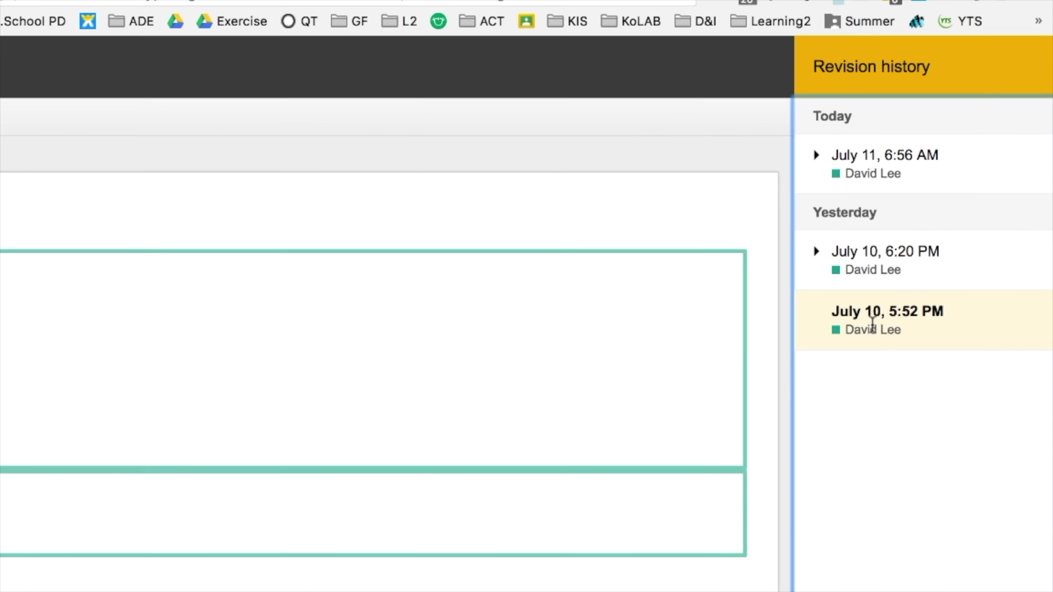
pyautogui.click(885, 158)
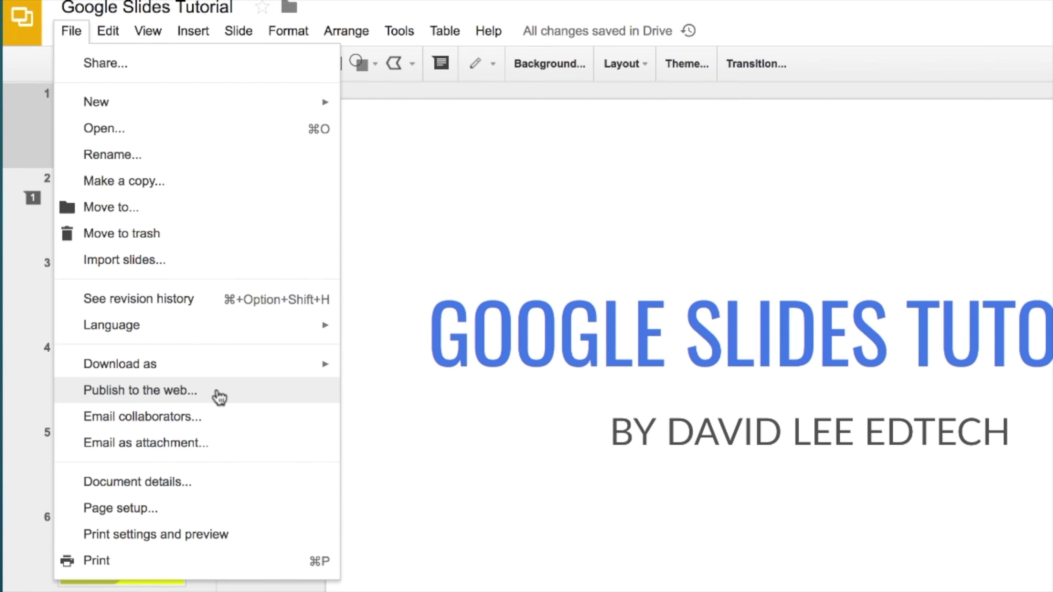
# Step: Publish the deck to the web, confirm it, check the Embed tab, and close the dialog
pyautogui.click(218, 398)
pyautogui.click(494, 469)
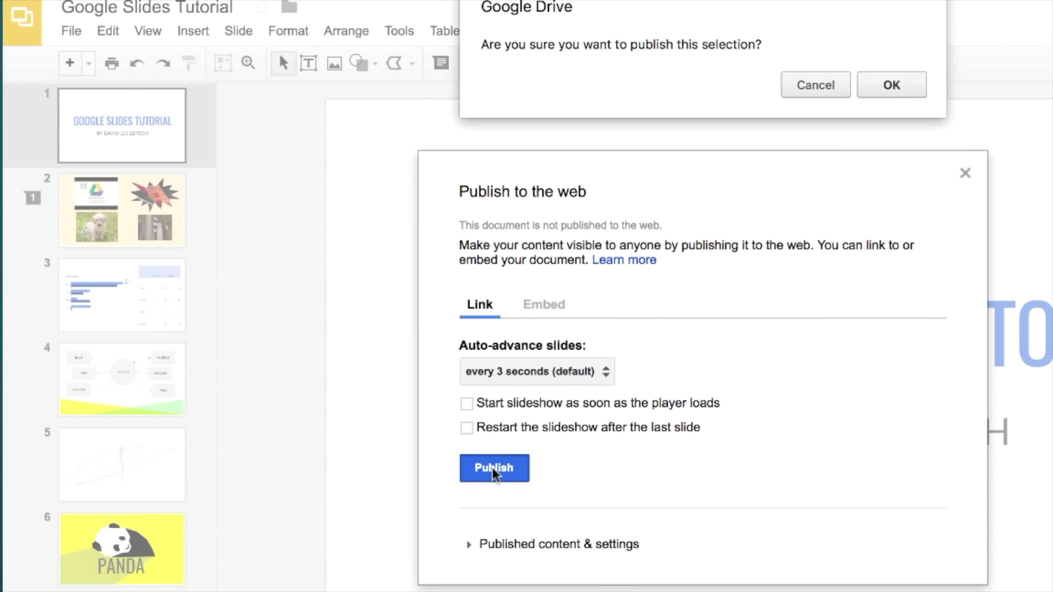
pyautogui.click(891, 85)
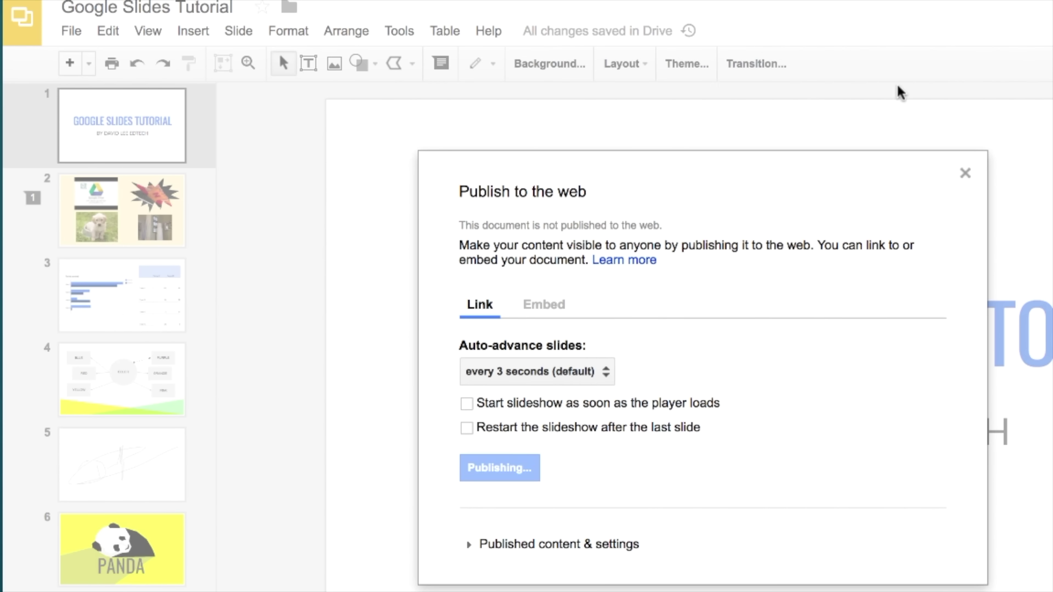
pyautogui.click(546, 262)
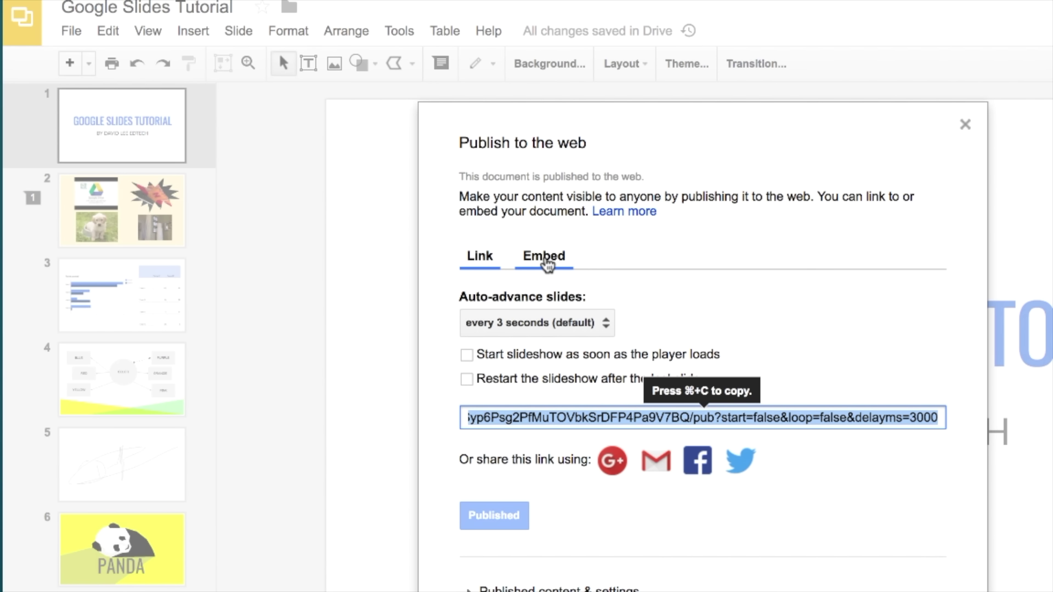
pyautogui.click(965, 131)
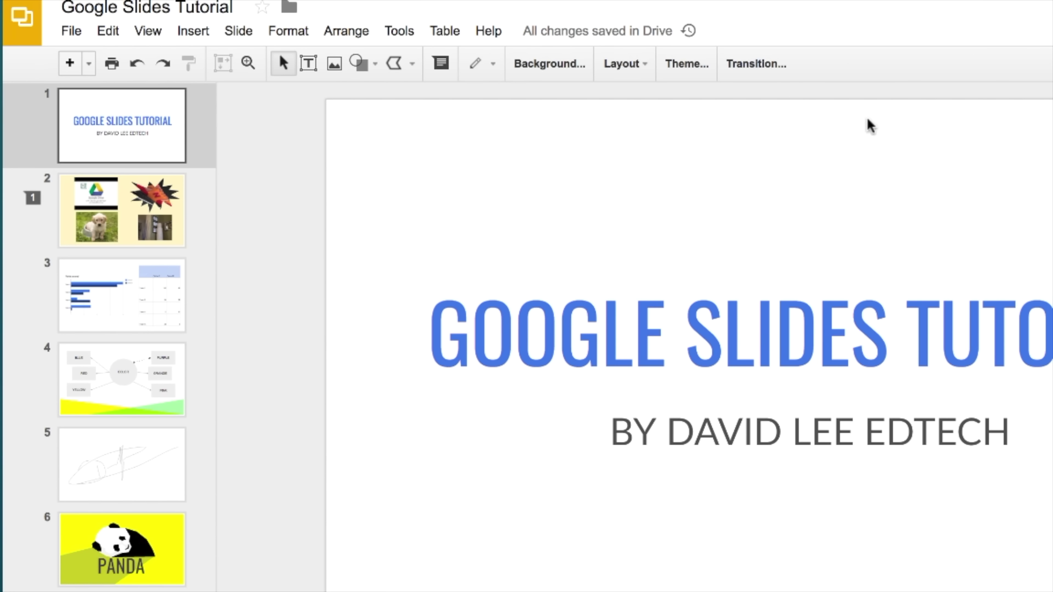
# Step: Select slide 6, the PANDA slide, in the filmstrip
pyautogui.click(78, 32)
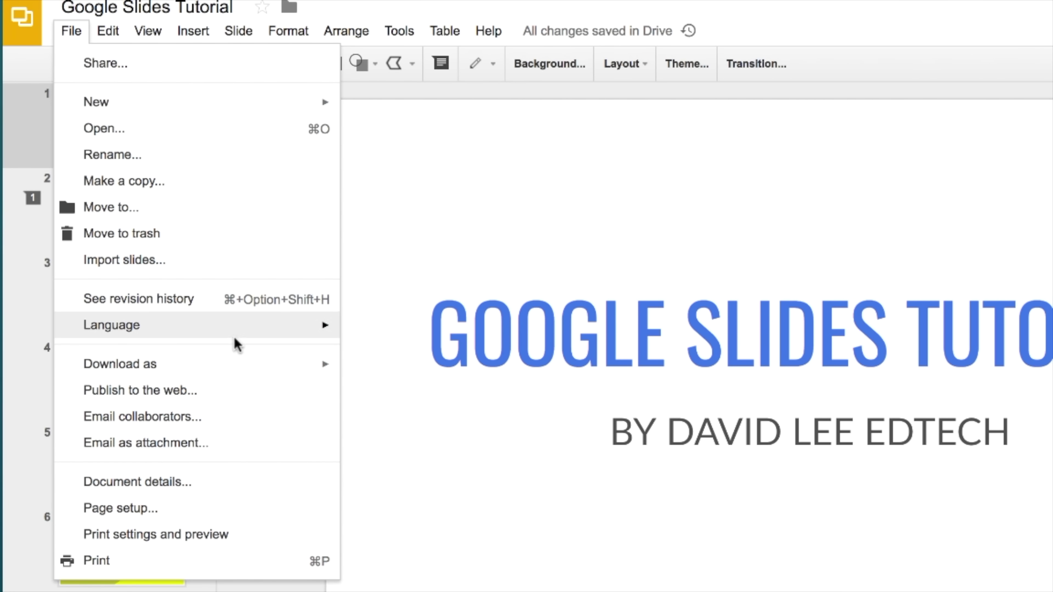
pyautogui.moveTo(242, 364)
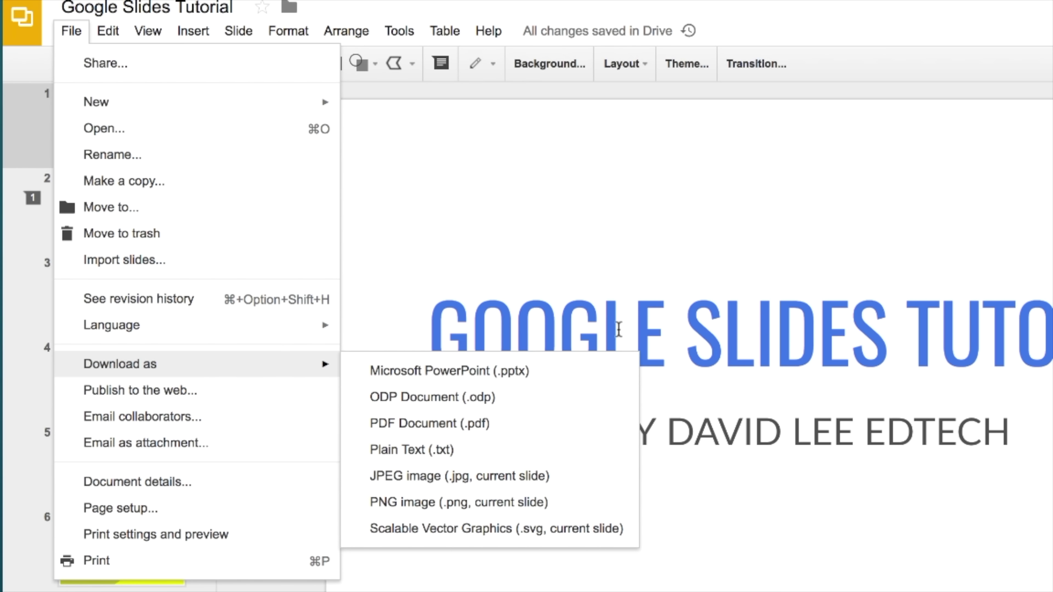
pyautogui.click(621, 201)
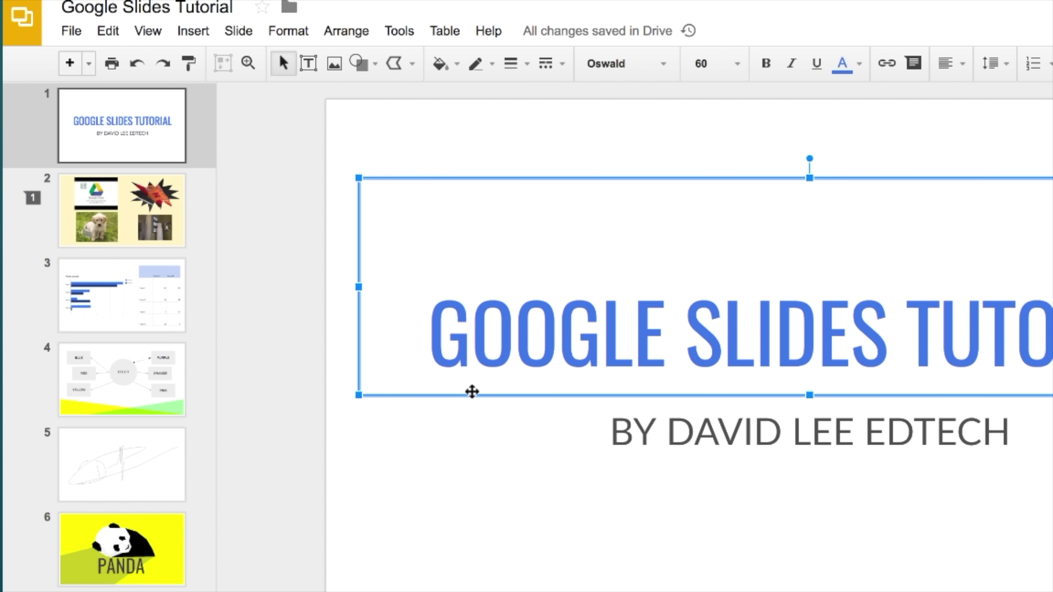
pyautogui.click(164, 533)
# Step: Download the current slide as a JPEG image, then quit Preview
pyautogui.click(71, 31)
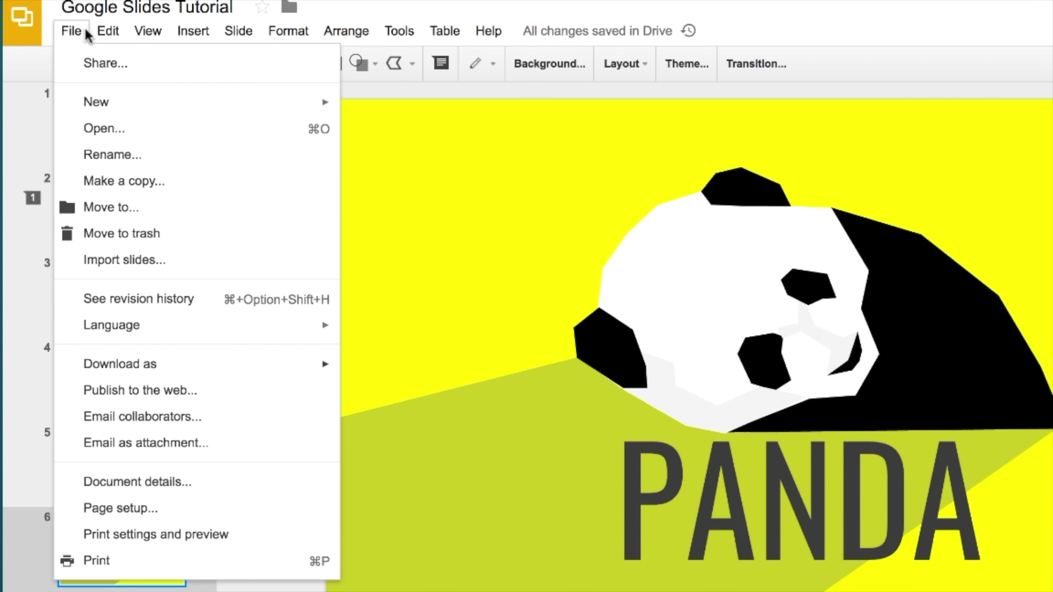
pyautogui.moveTo(259, 365)
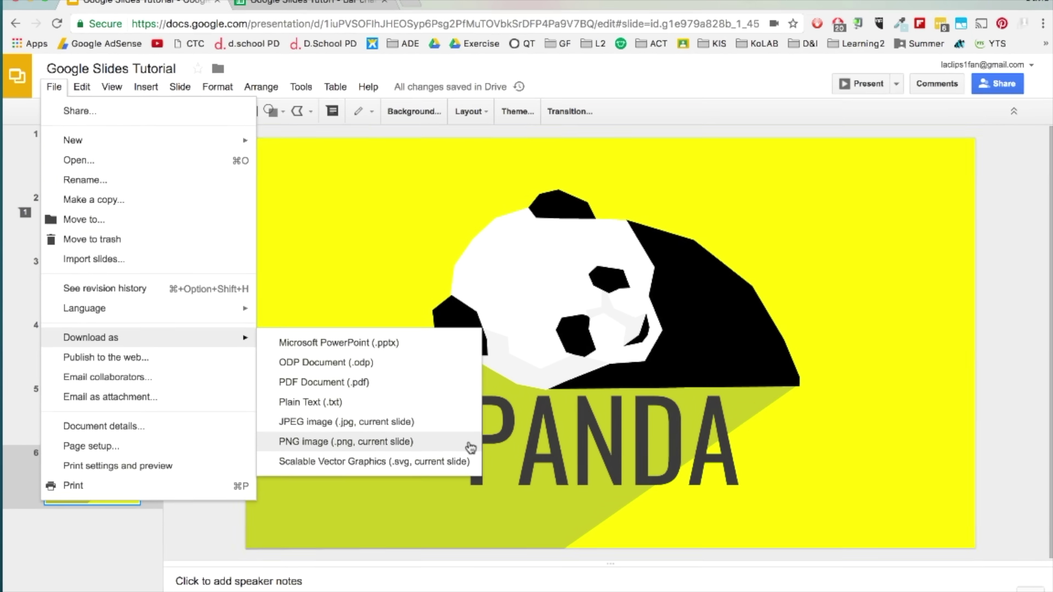
pyautogui.click(580, 502)
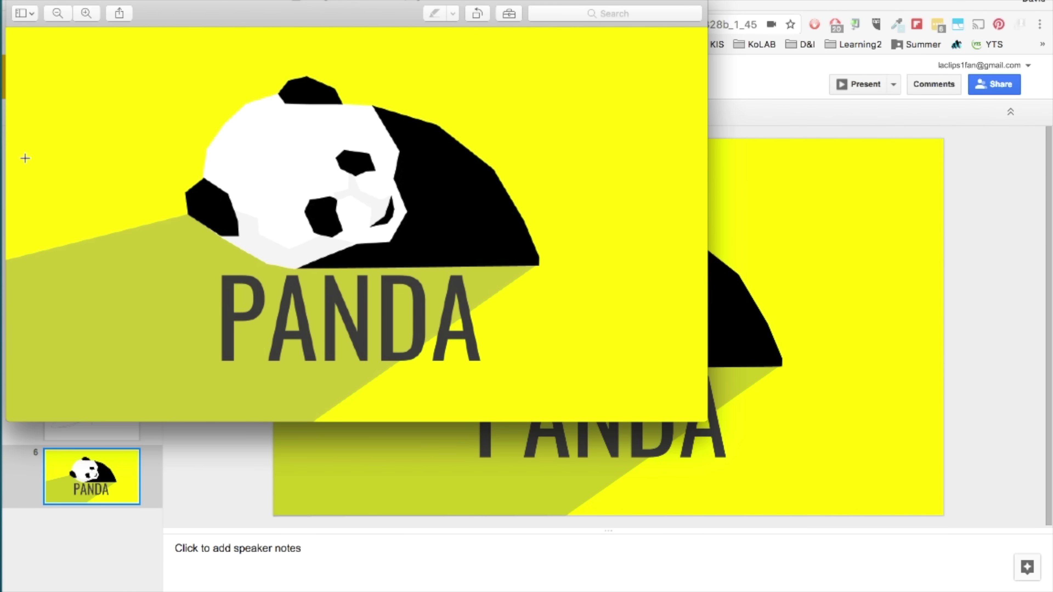
pyautogui.click(49, 0)
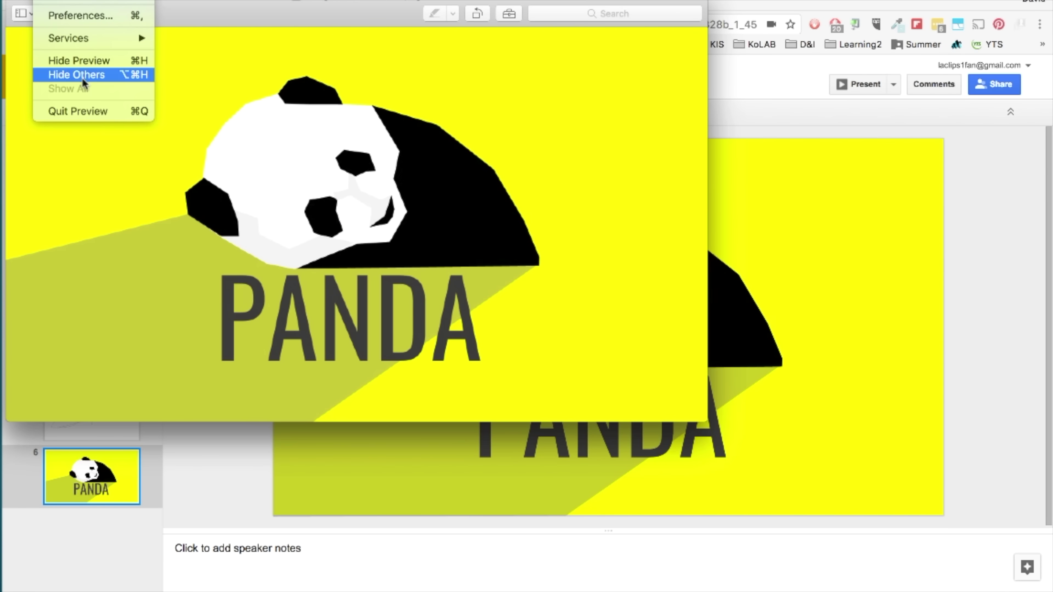
pyautogui.click(88, 110)
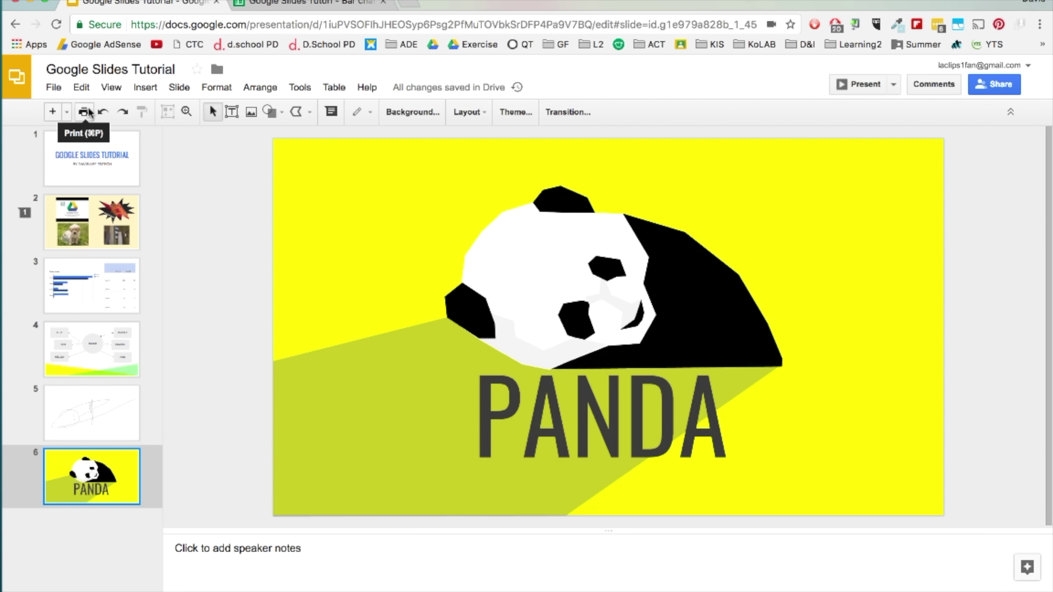